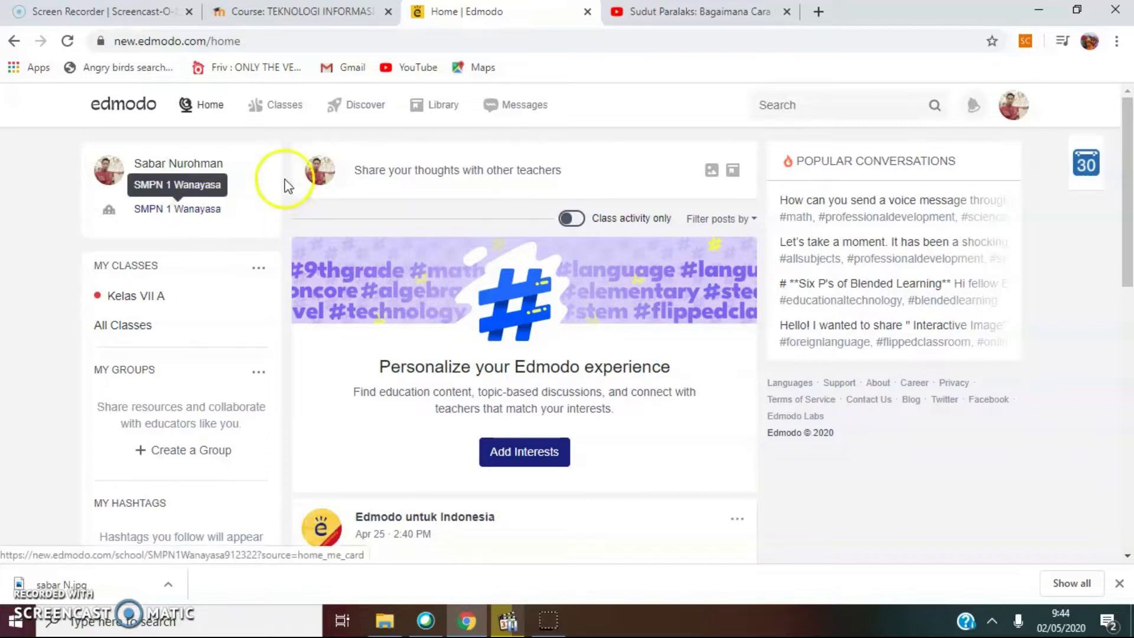
# Start a new class named "Kelas VIIIB" with the description "Kelas Online IPA"
pyautogui.moveTo(277, 112)
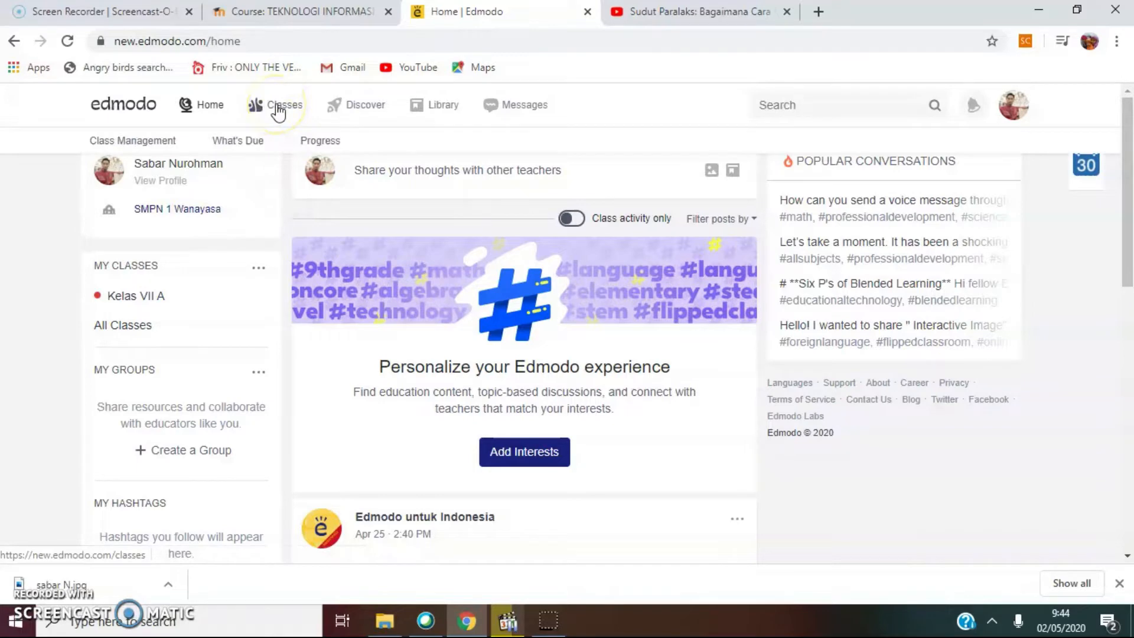
pyautogui.click(278, 111)
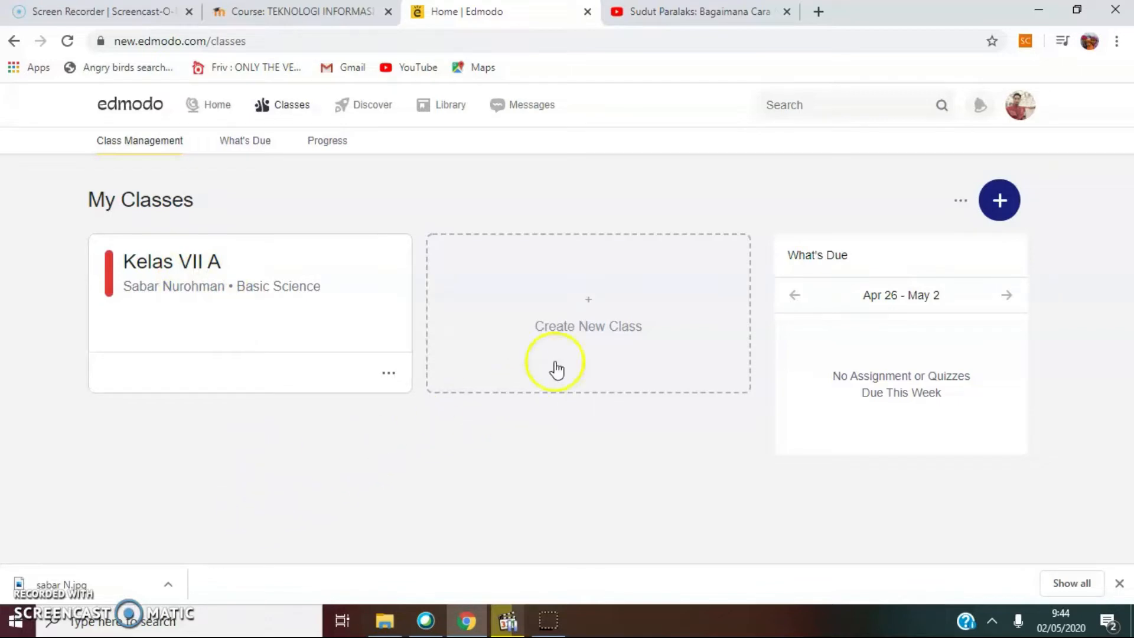
pyautogui.click(587, 304)
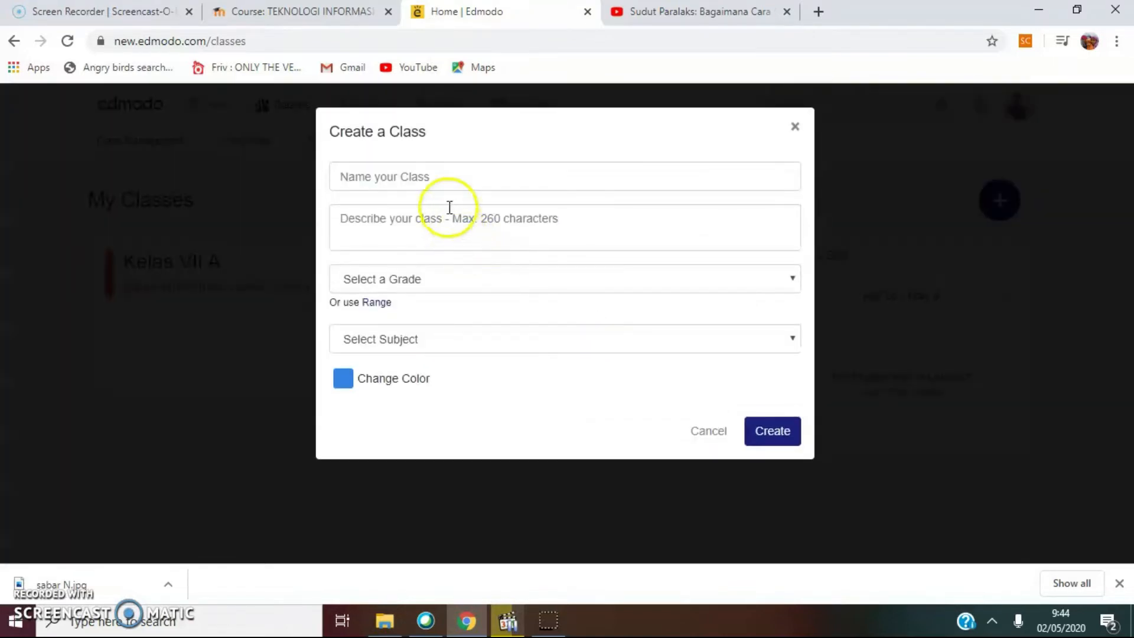
pyautogui.click(447, 175)
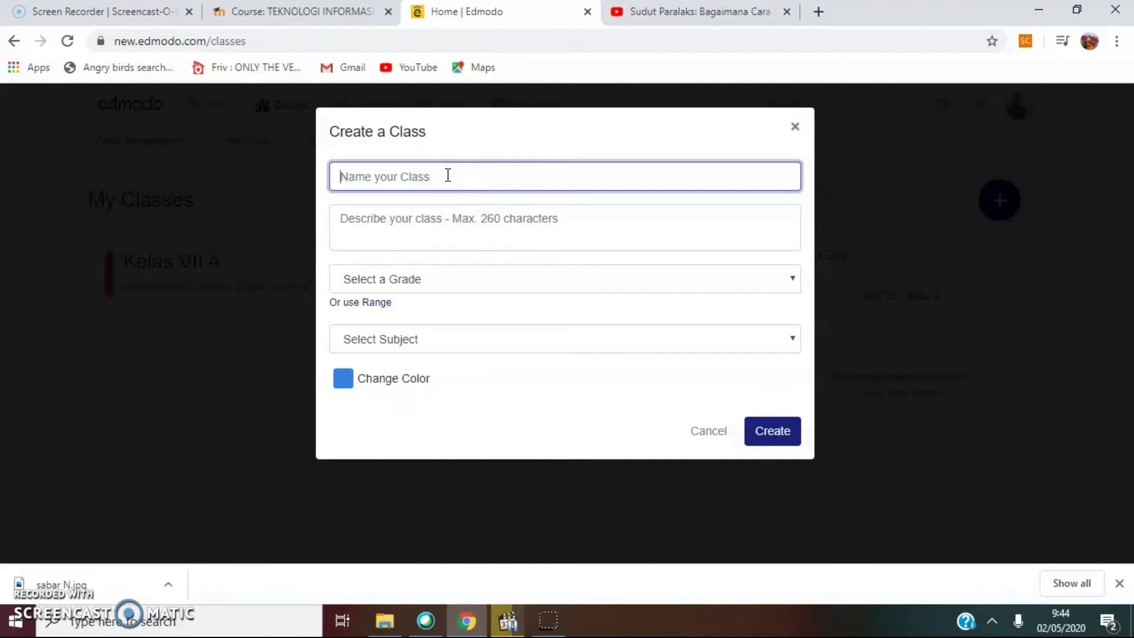
pyautogui.write('Kelas VIIIB')
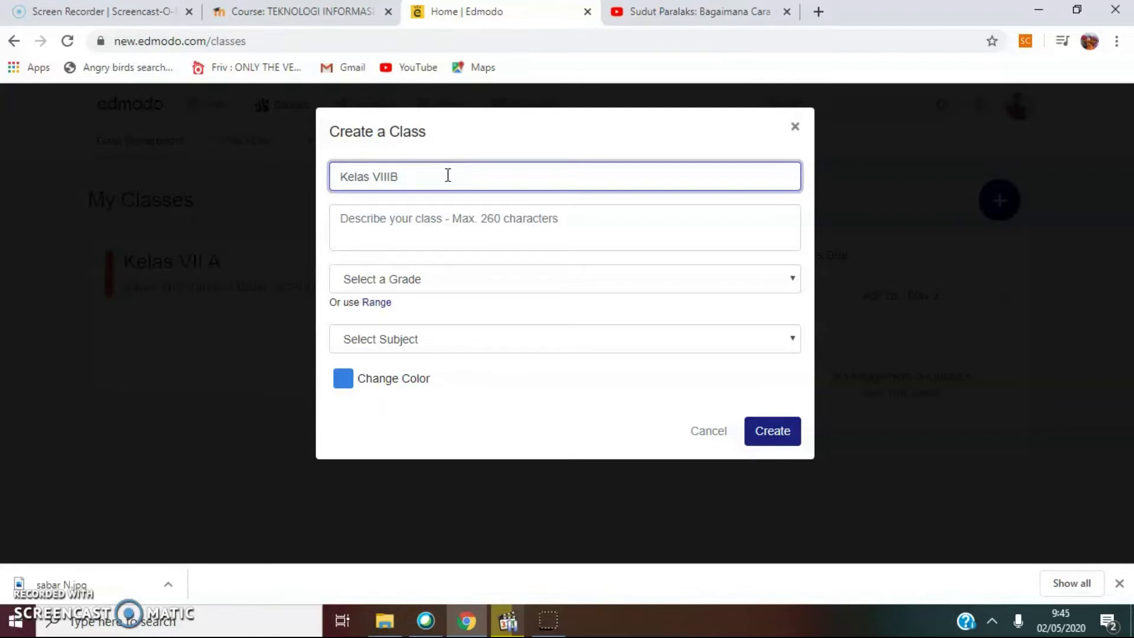
pyautogui.click(387, 221)
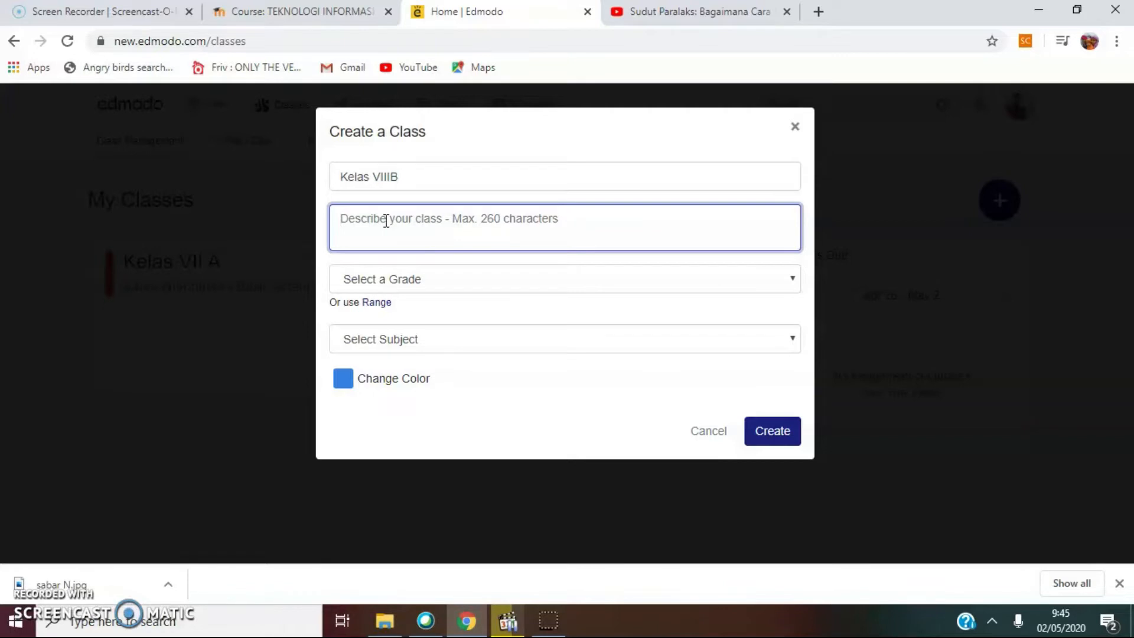
pyautogui.write('Kelas Online IPA')
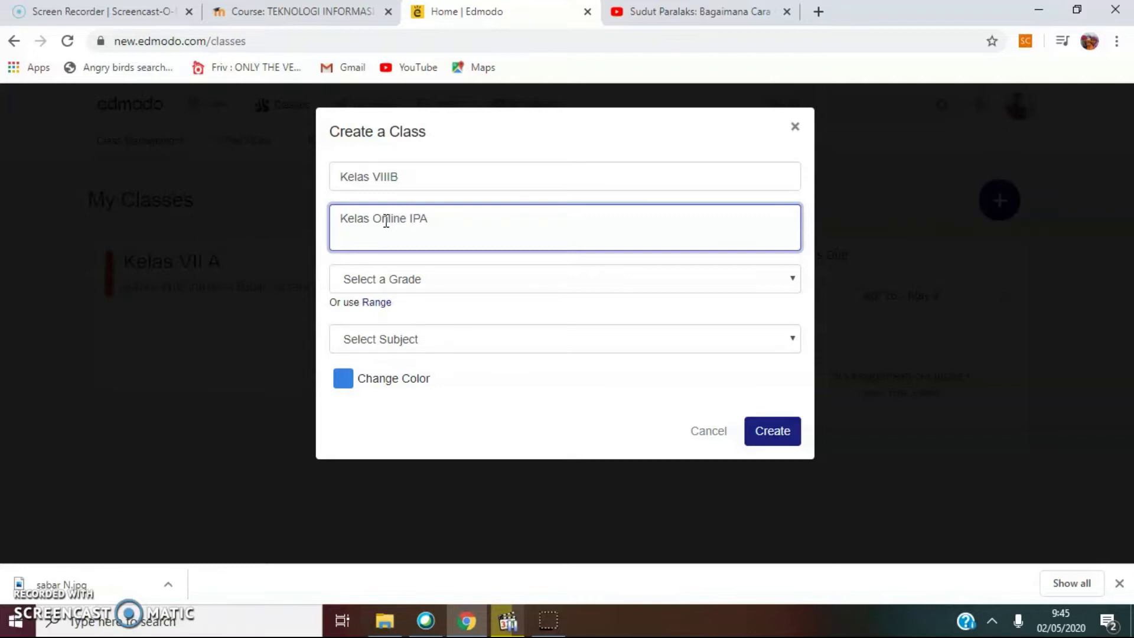
# Set the new class's grade to 8th Grade and its subject to Science with Basic Science as the sub-subject
pyautogui.click(479, 283)
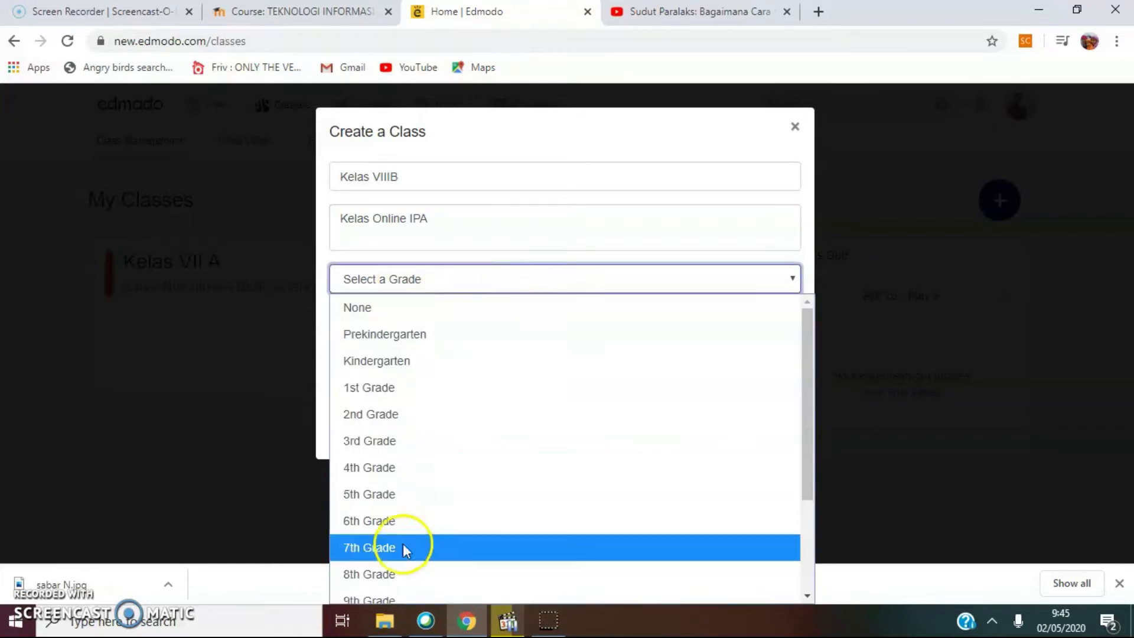
pyautogui.click(395, 574)
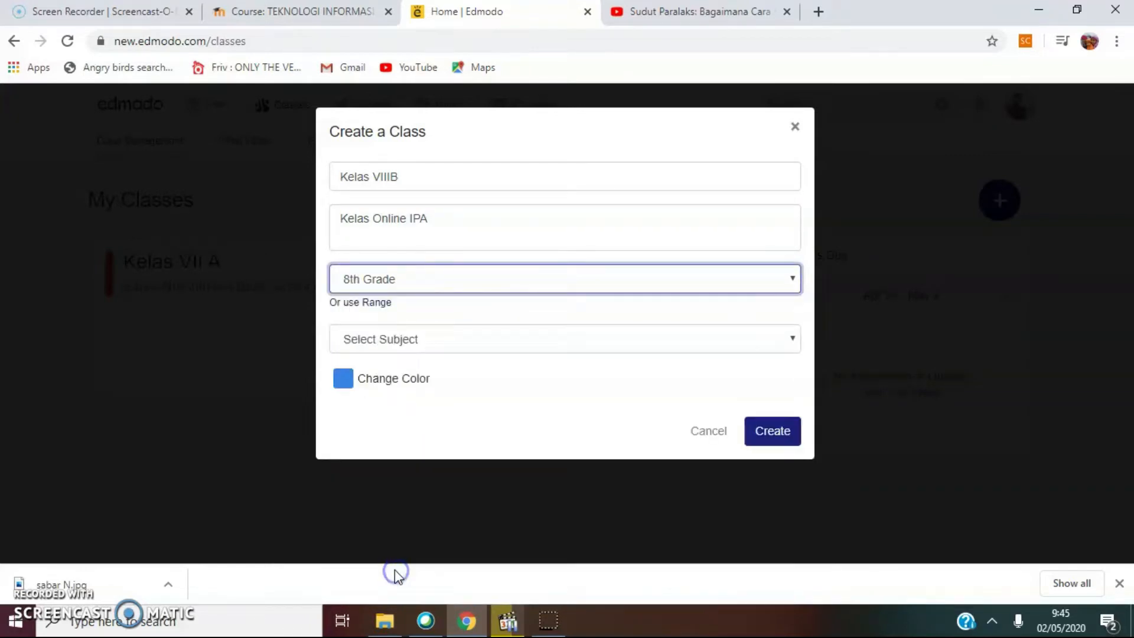
pyautogui.click(396, 352)
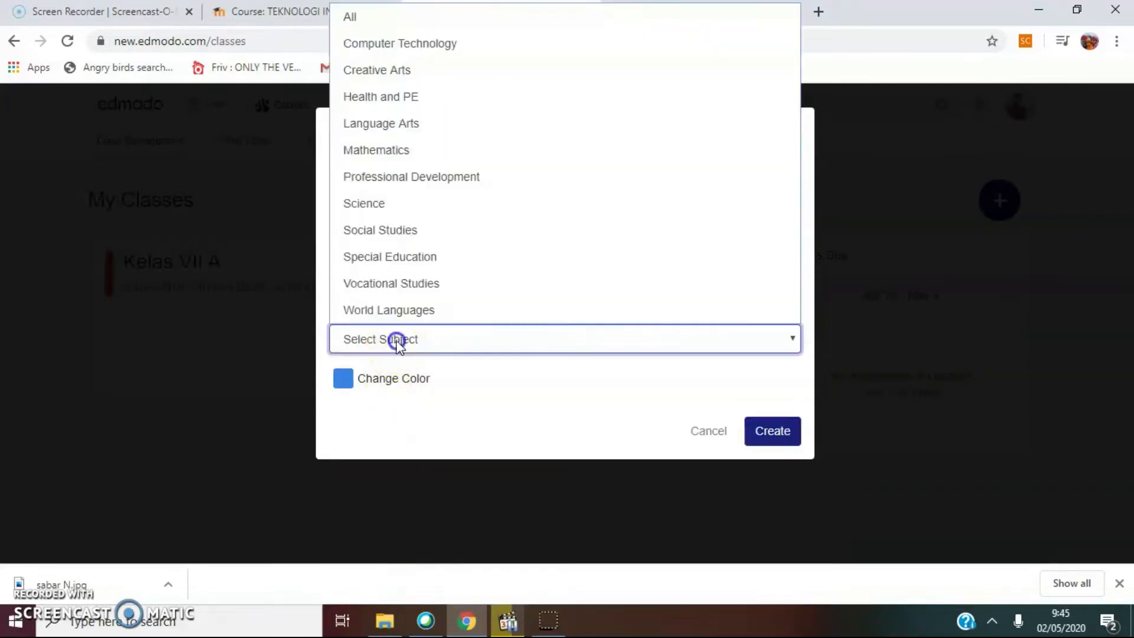
pyautogui.click(377, 202)
pyautogui.click(440, 380)
pyautogui.click(407, 436)
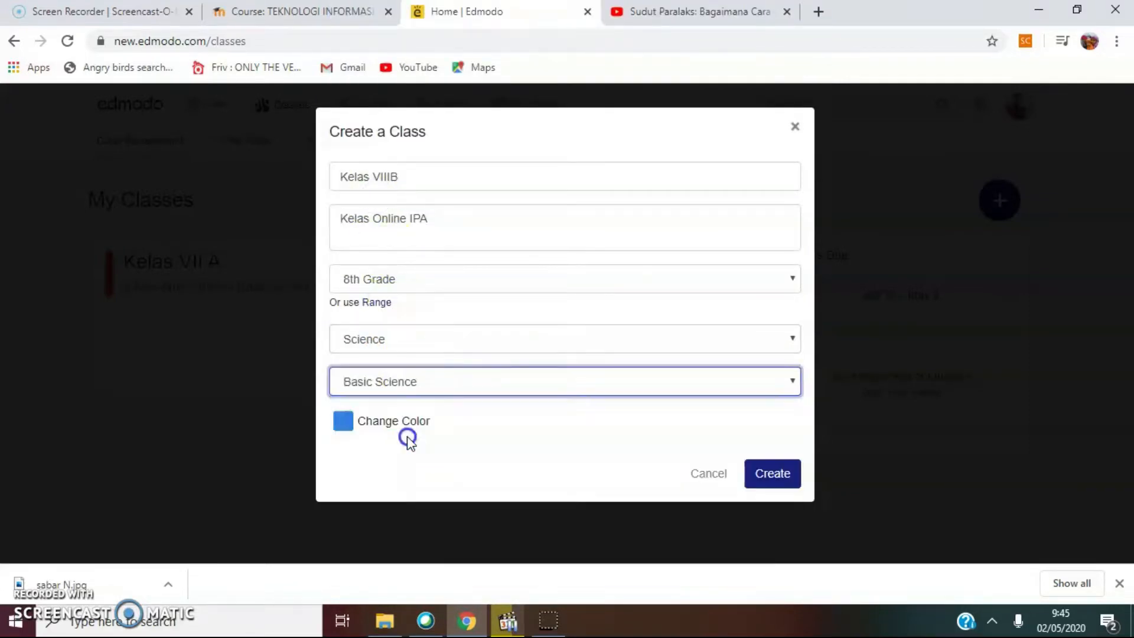
# Choose orange as the class color, create the class, and pick Explore Class as what to do next
pyautogui.click(343, 424)
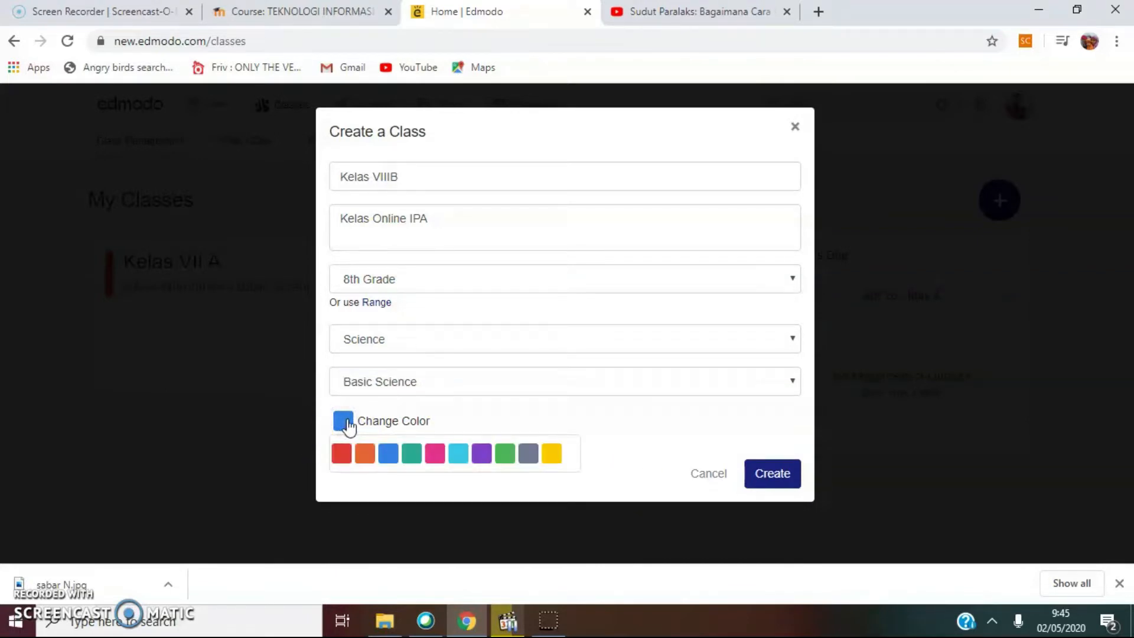
pyautogui.click(366, 455)
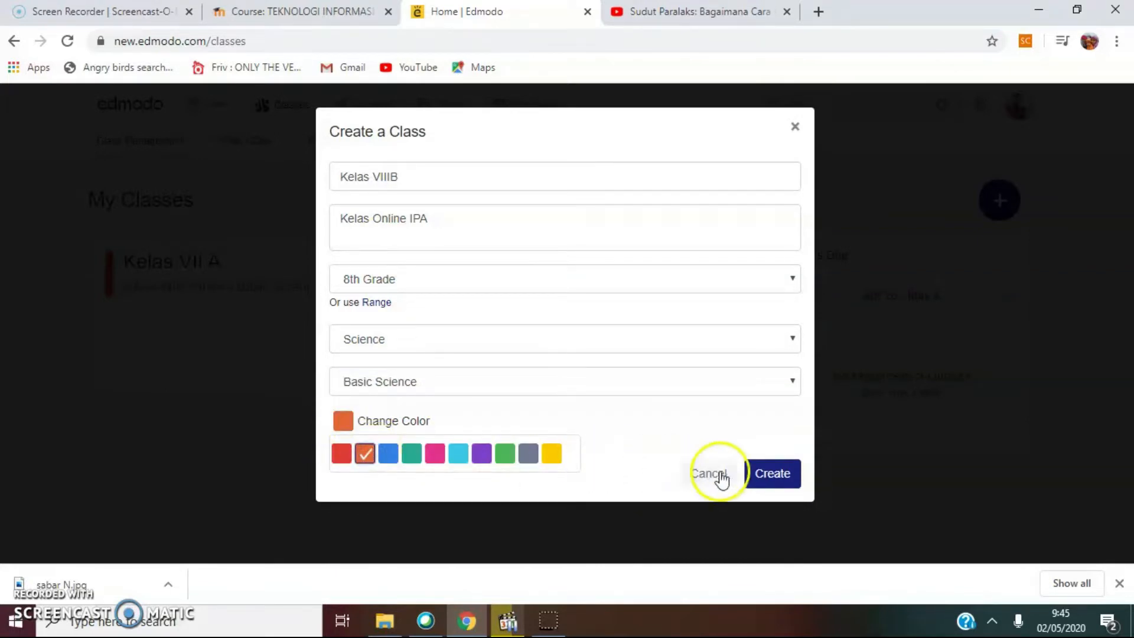
pyautogui.click(775, 474)
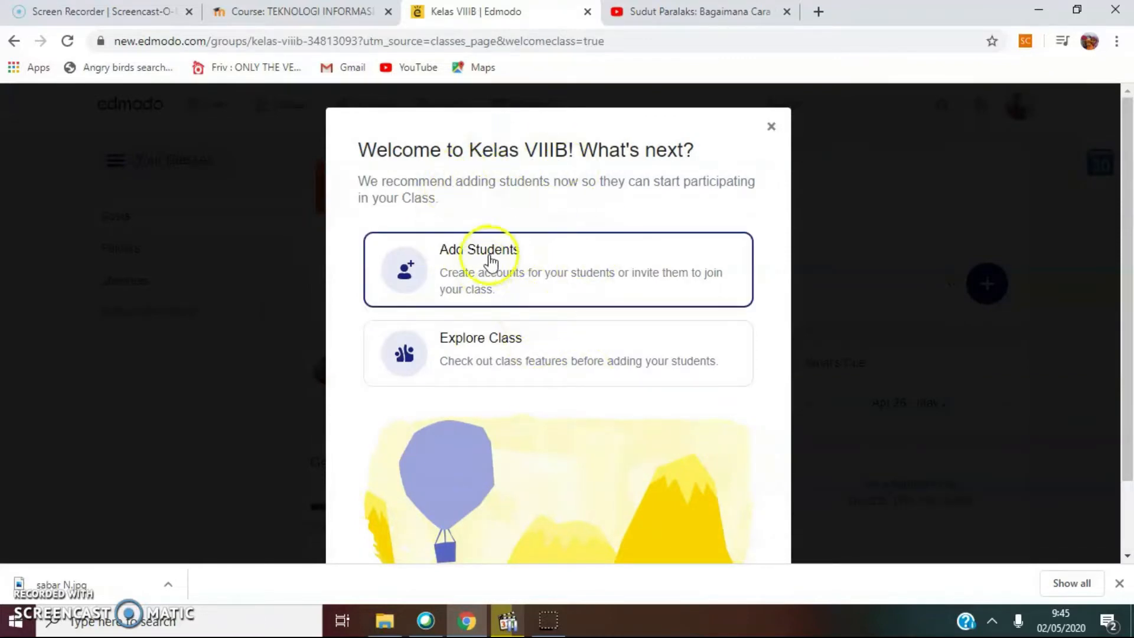
pyautogui.click(502, 352)
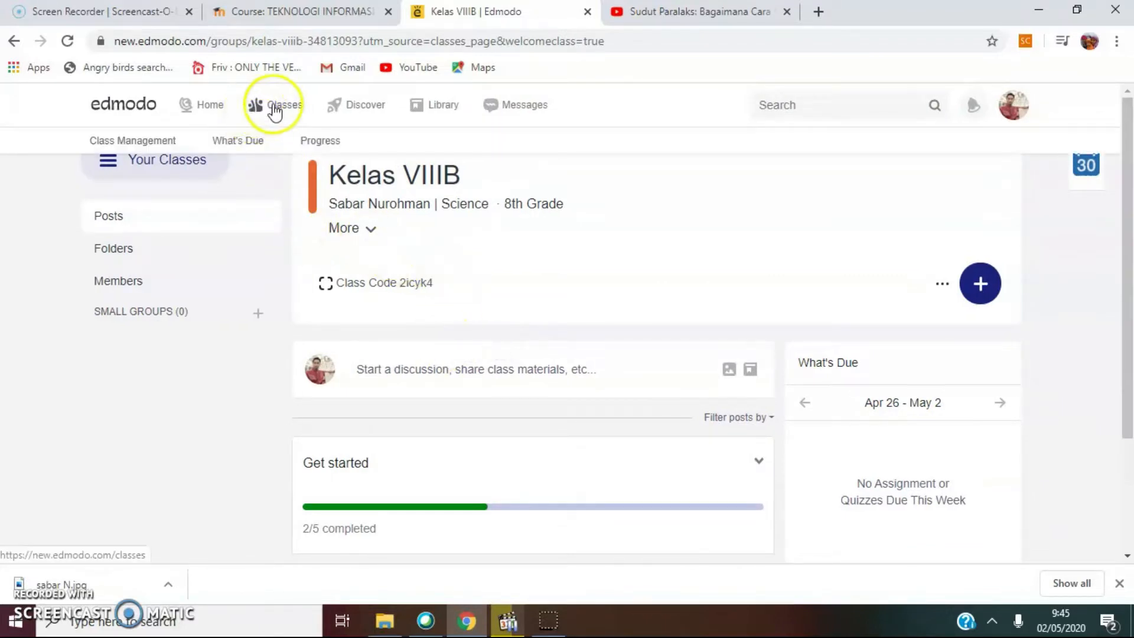
# Return to the class list and open Kelas VII A to look at its class code
pyautogui.click(259, 111)
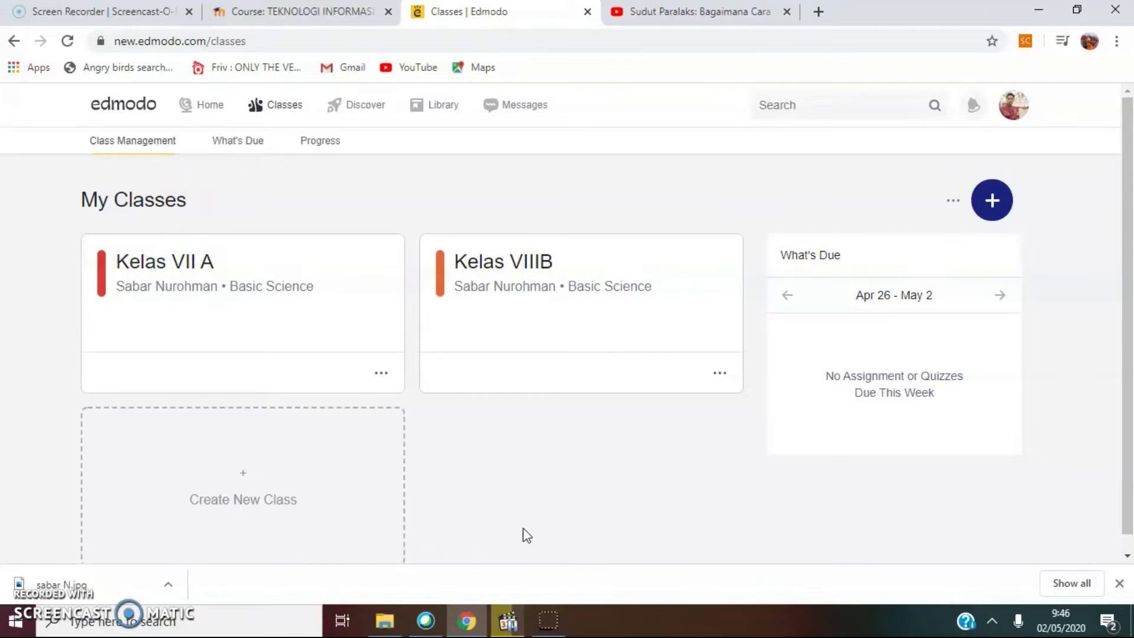
pyautogui.click(186, 269)
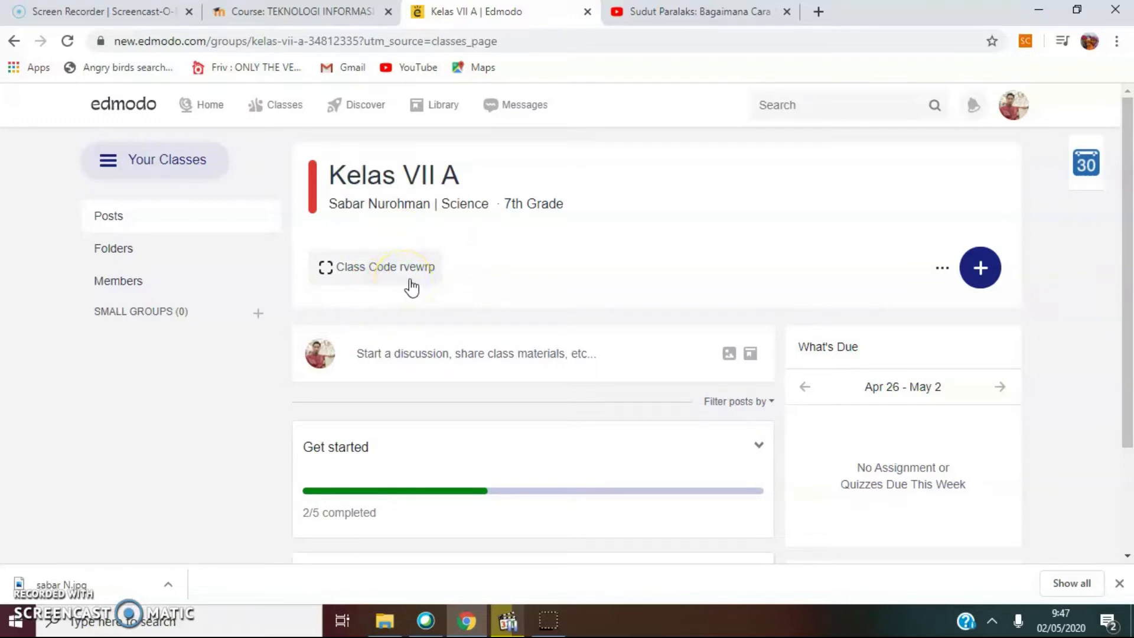
pyautogui.moveTo(454, 267); pyautogui.dragTo(408, 295)
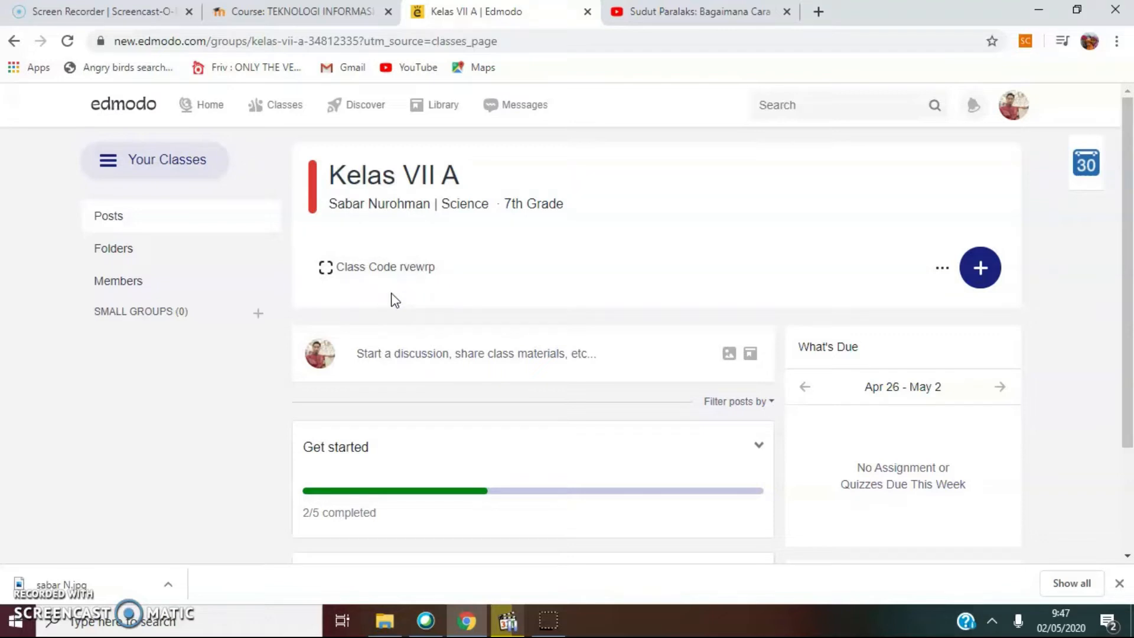
pyautogui.moveTo(395, 285)
pyautogui.mouseDown()
pyautogui.moveTo(432, 284)
pyautogui.moveTo(412, 278)
pyautogui.mouseUp()
# From the class list, view the Join a Class form with its code field and close it without joining
pyautogui.click(283, 106)
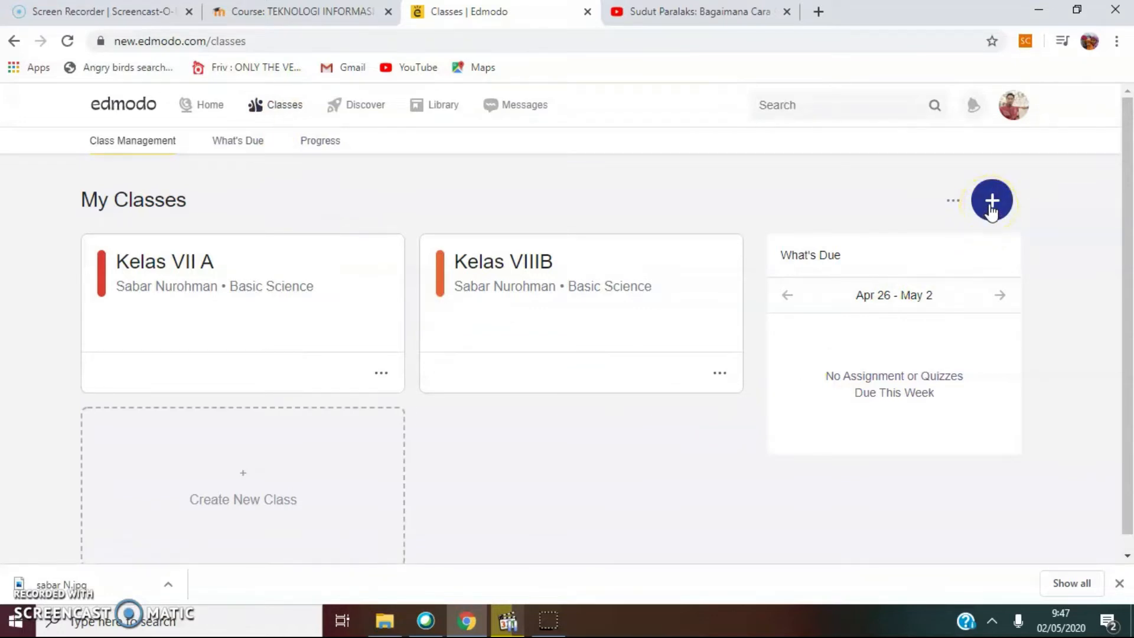
pyautogui.click(992, 206)
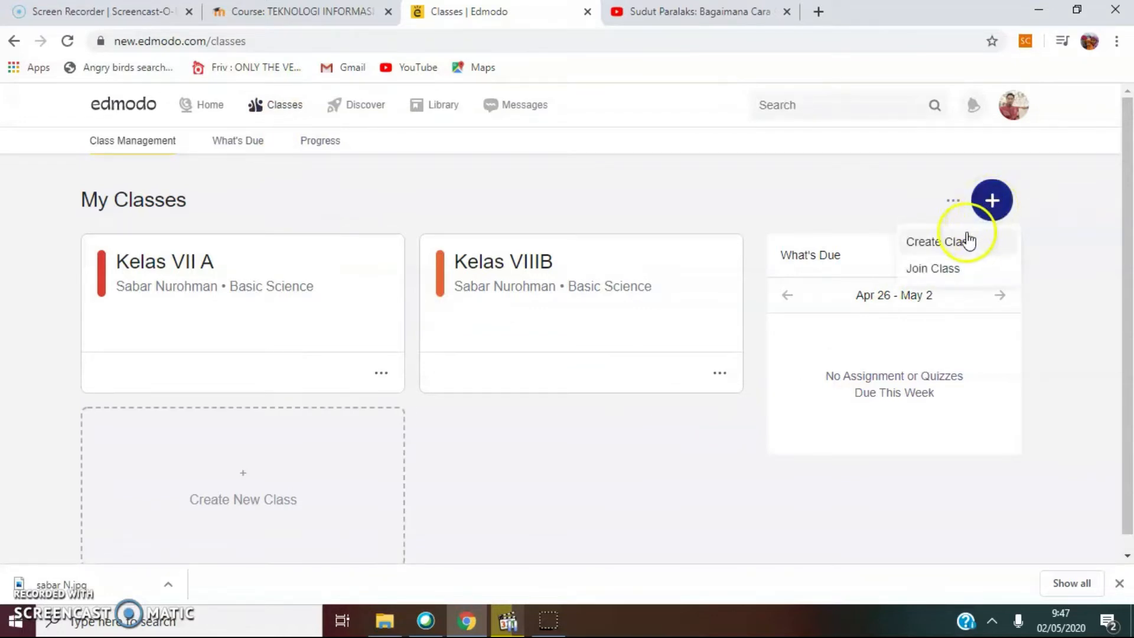
pyautogui.click(941, 271)
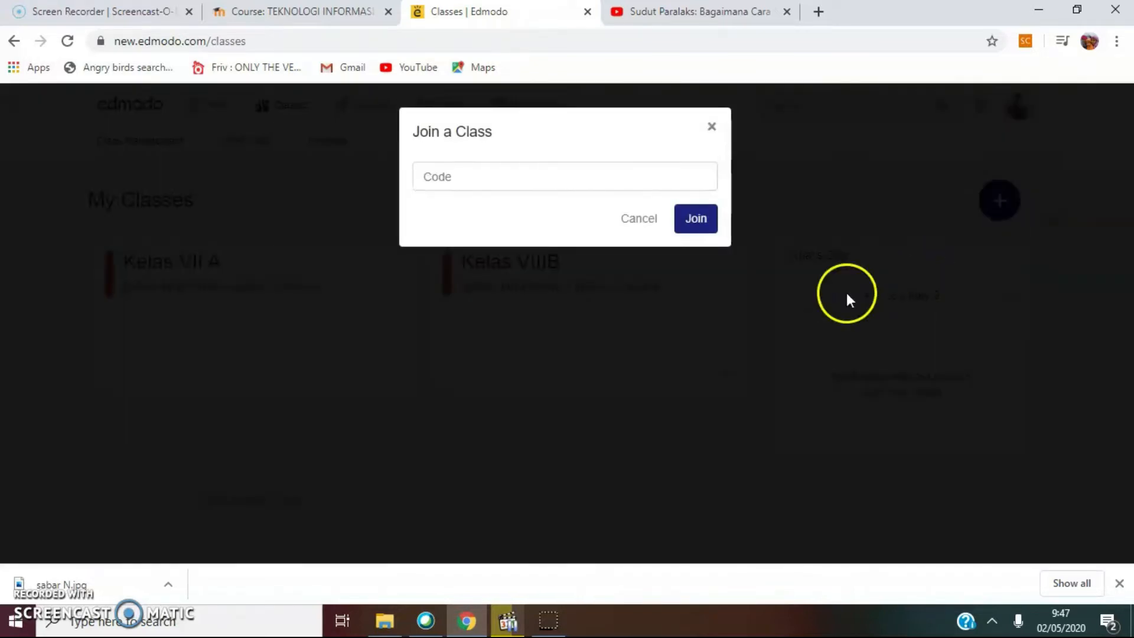
pyautogui.click(426, 176)
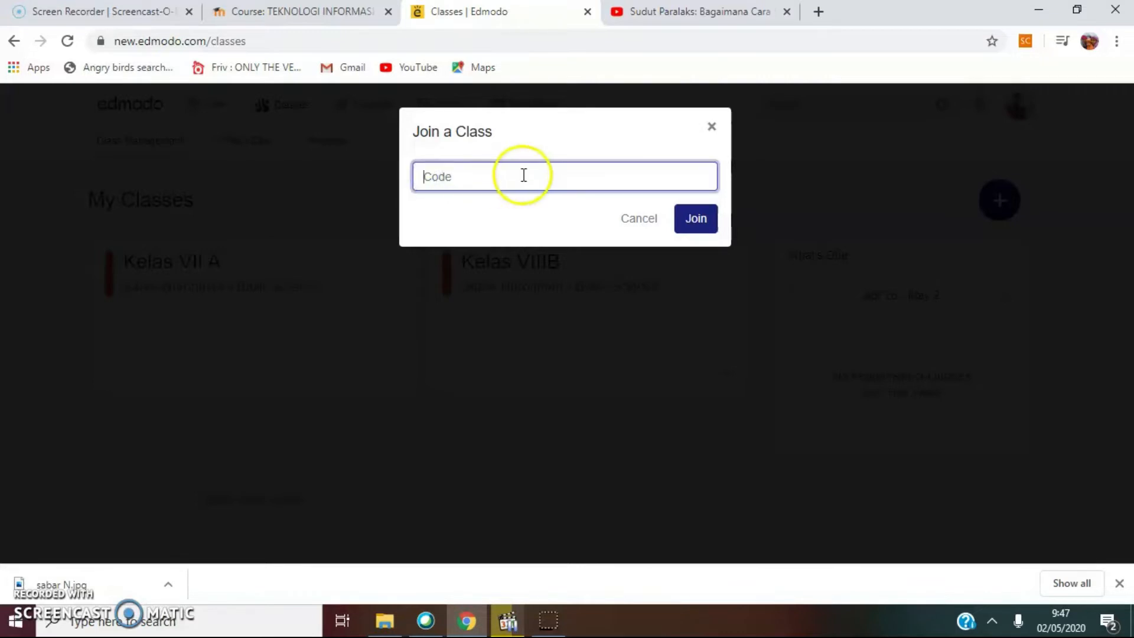
pyautogui.click(712, 126)
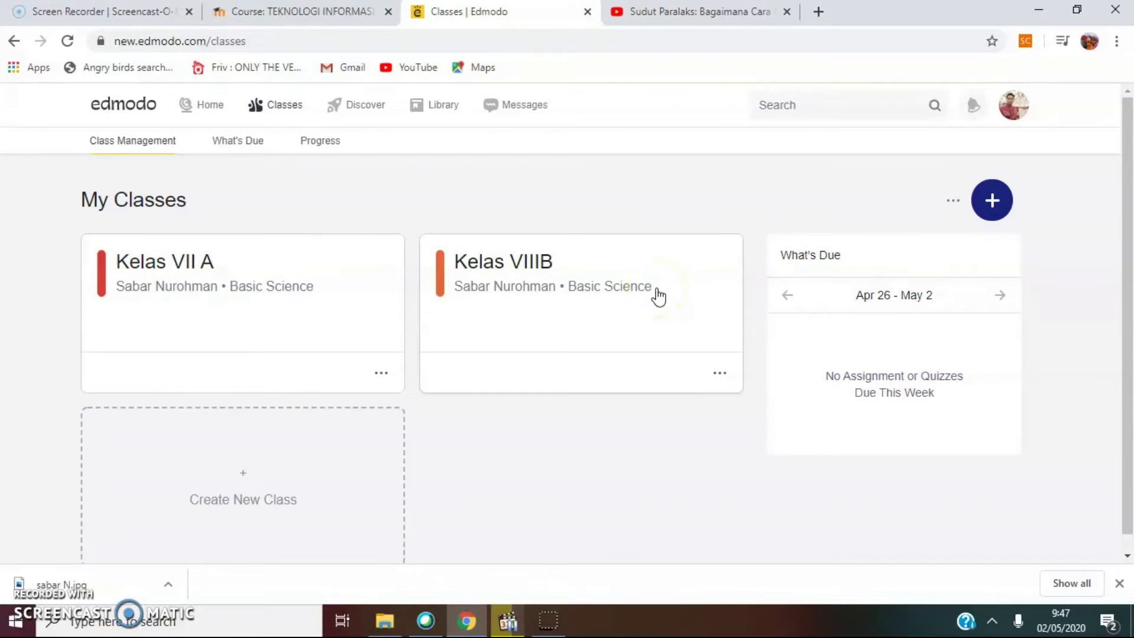
# Open Kelas VII A and look over its posts page and the form for a new post
pyautogui.click(177, 261)
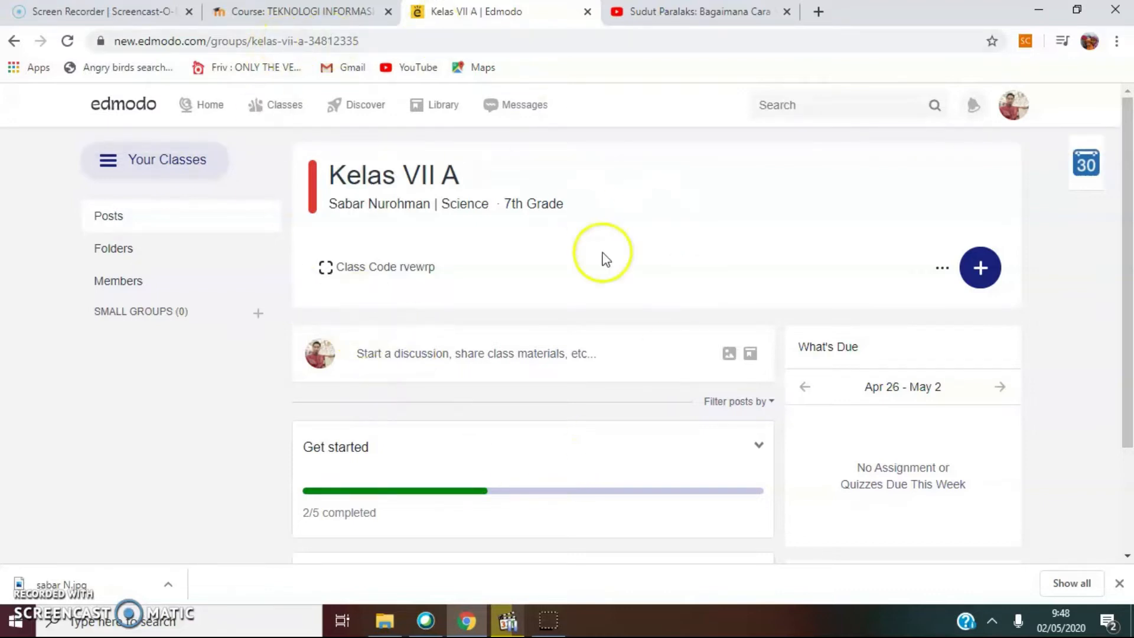
pyautogui.scroll(-3, 519, 314)
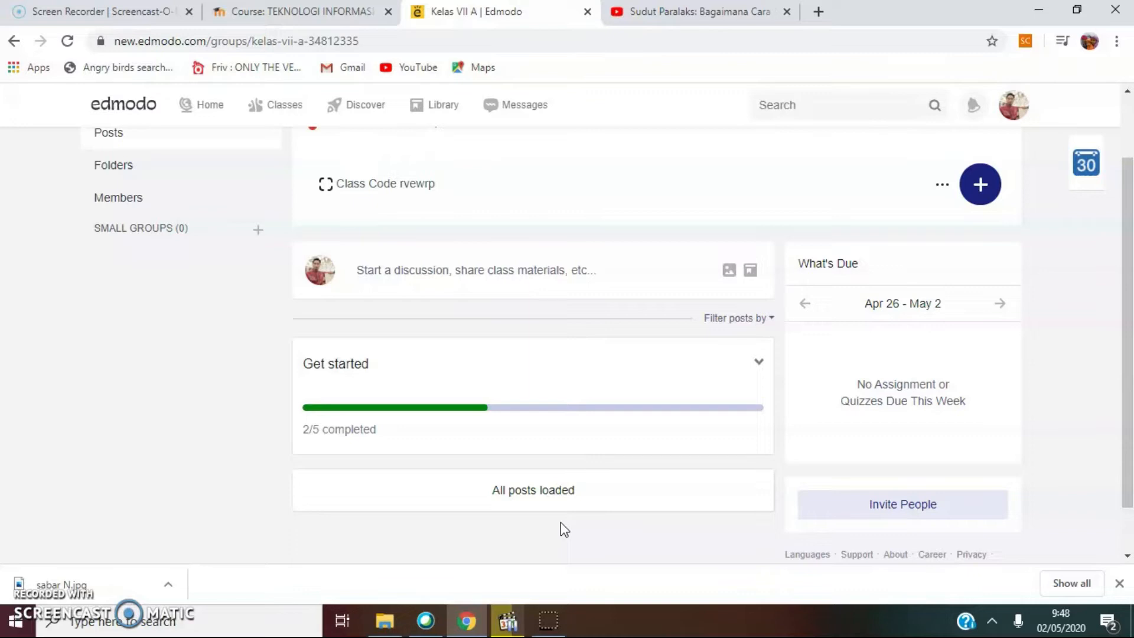
pyautogui.scroll(2, 554, 518)
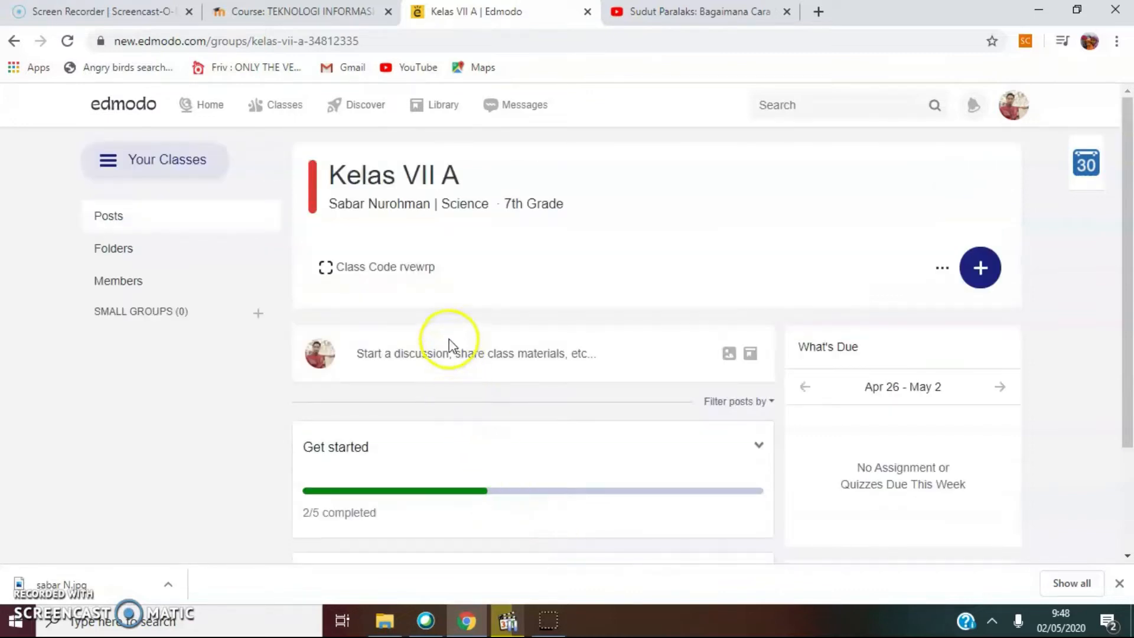
pyautogui.click(451, 351)
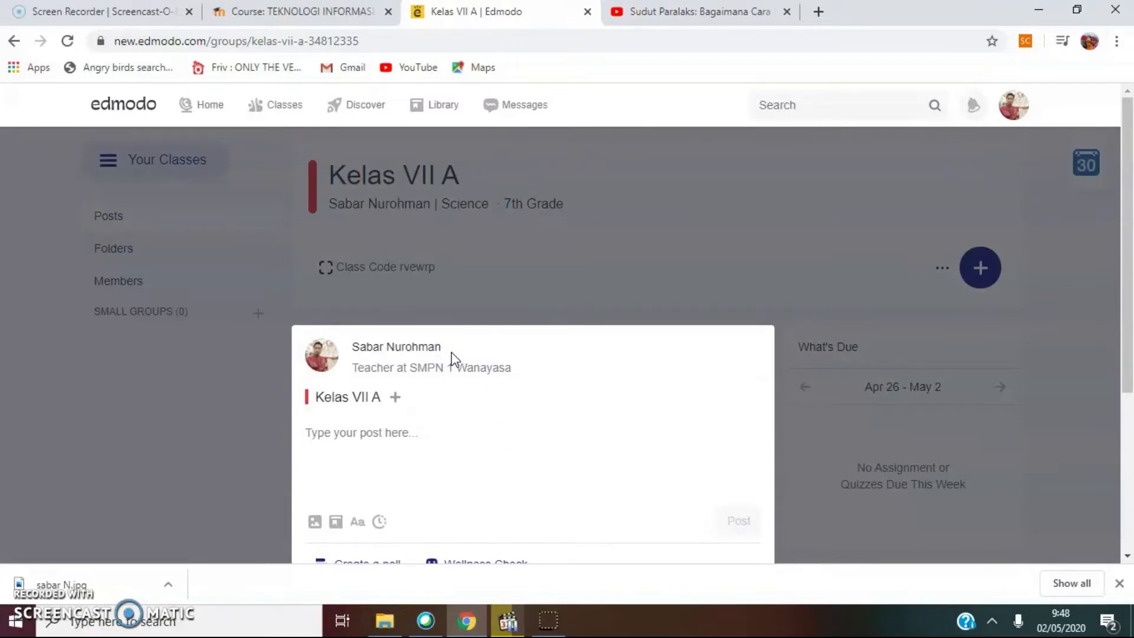
pyautogui.click(201, 464)
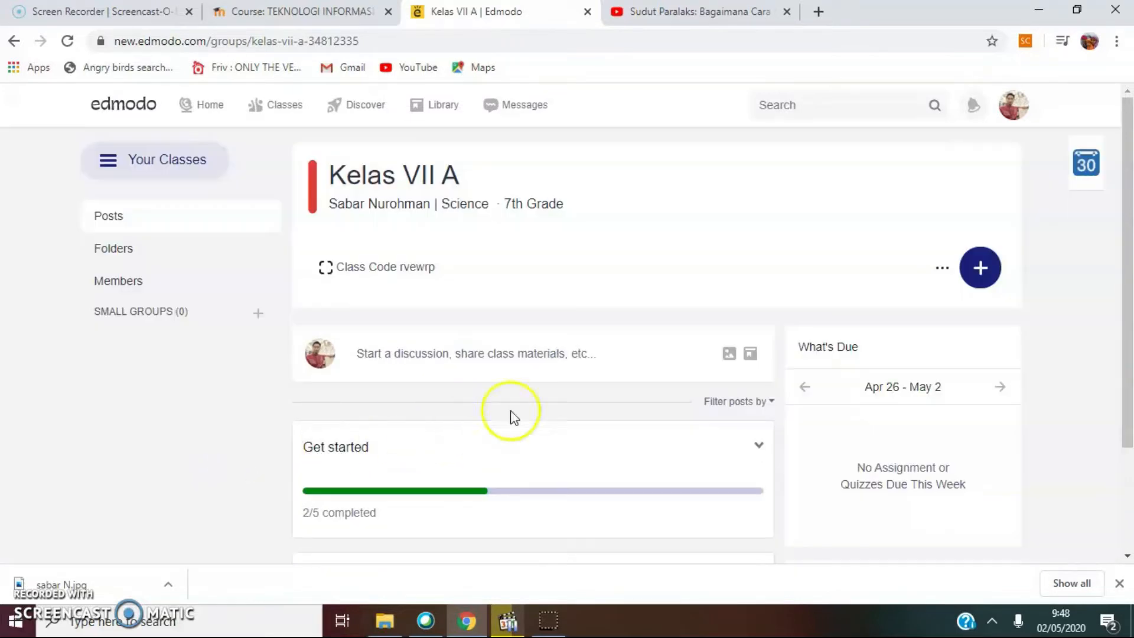
# Post "Assalamu'alaikum anak-anaku, bagaimana kabarnya hari ini?" to Kelas VII A
pyautogui.click(513, 355)
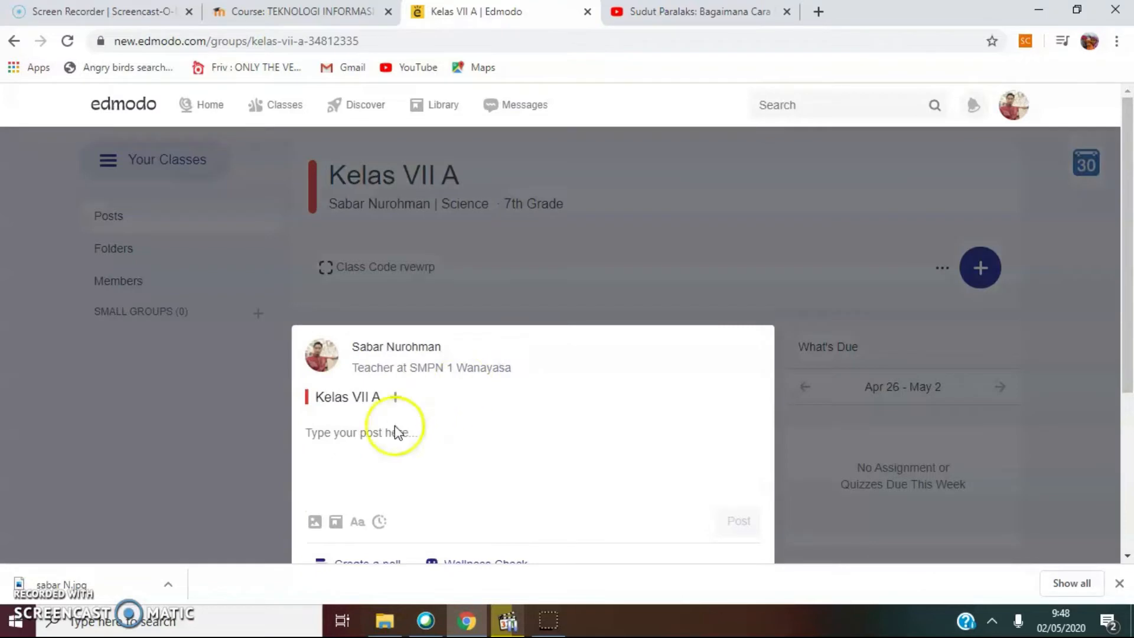
pyautogui.click(388, 459)
pyautogui.write('A')
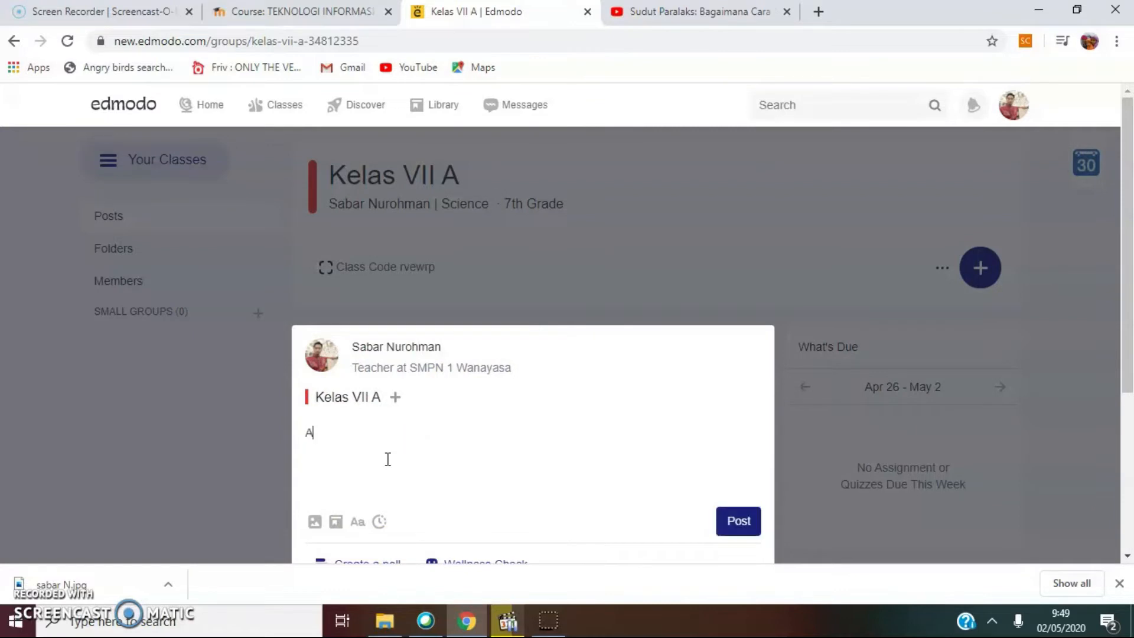
pyautogui.write("ssalamu'alaikum anak-anak")
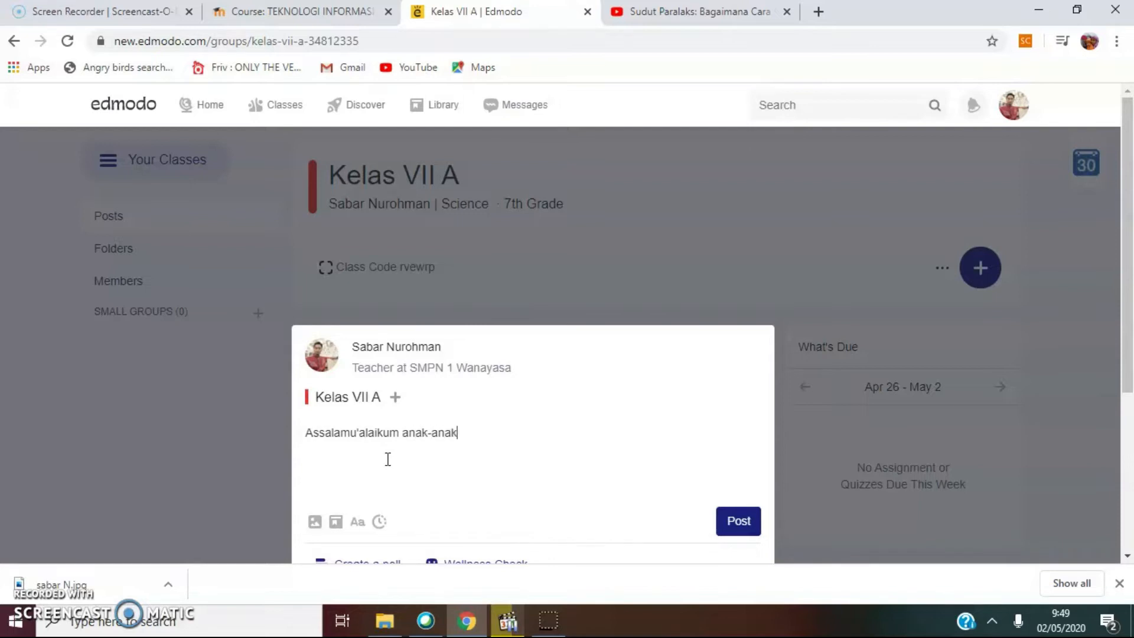
pyautogui.write('u, bagaimana kabarnya hari ')
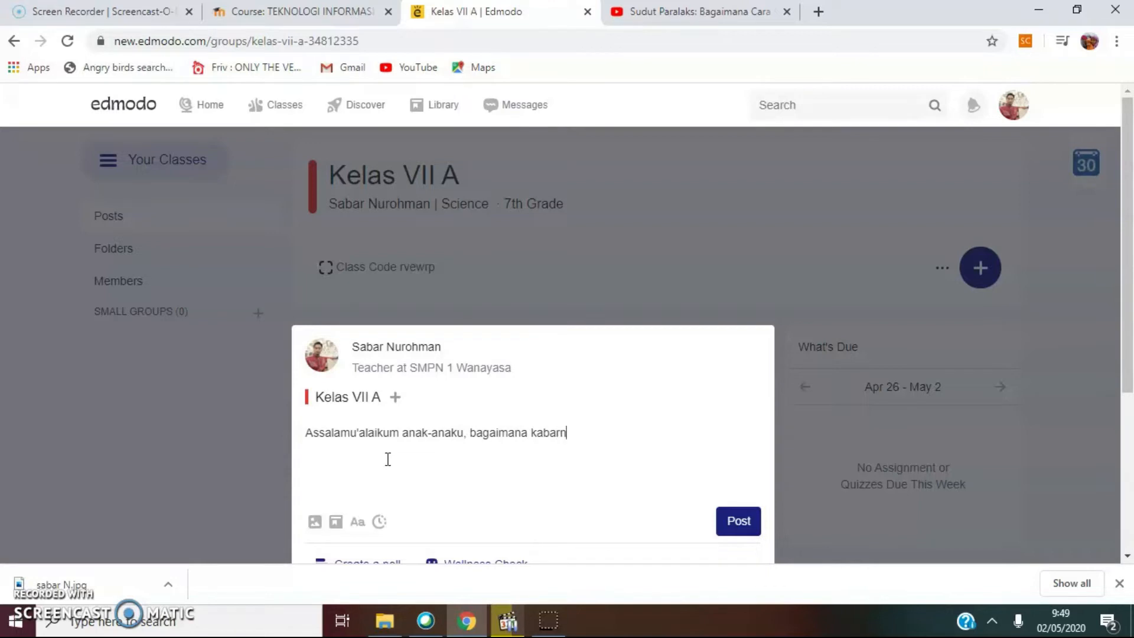
pyautogui.write('ini?')
pyautogui.click(732, 524)
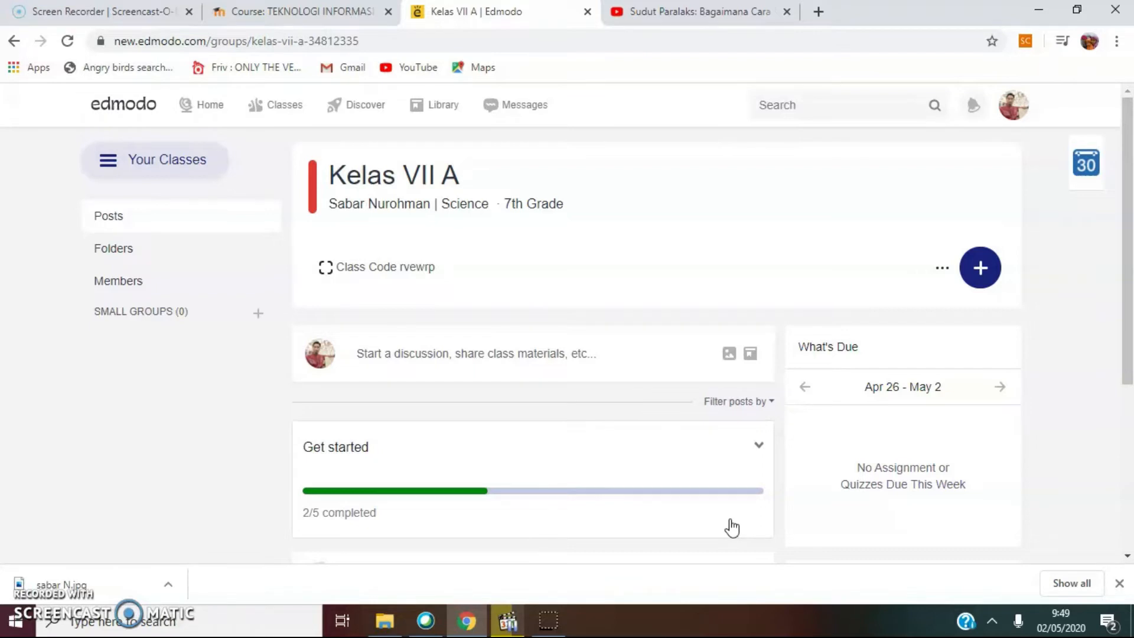
# Add the comment "gcdhhj" to the greeting post in Kelas VII A
pyautogui.scroll(-5, 733, 528)
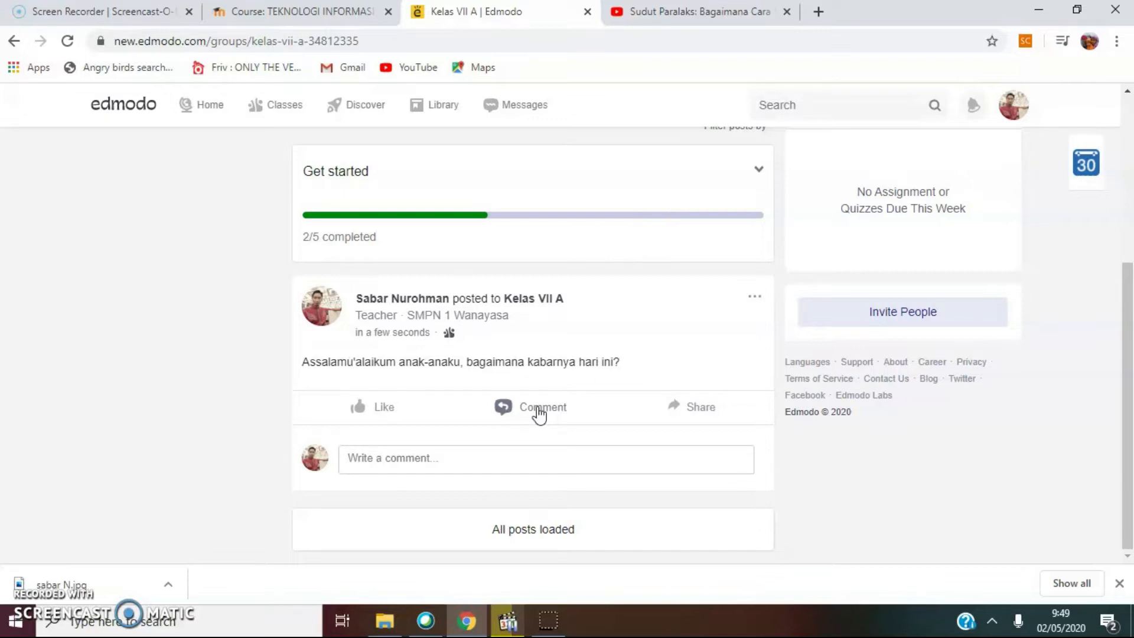
pyautogui.click(393, 453)
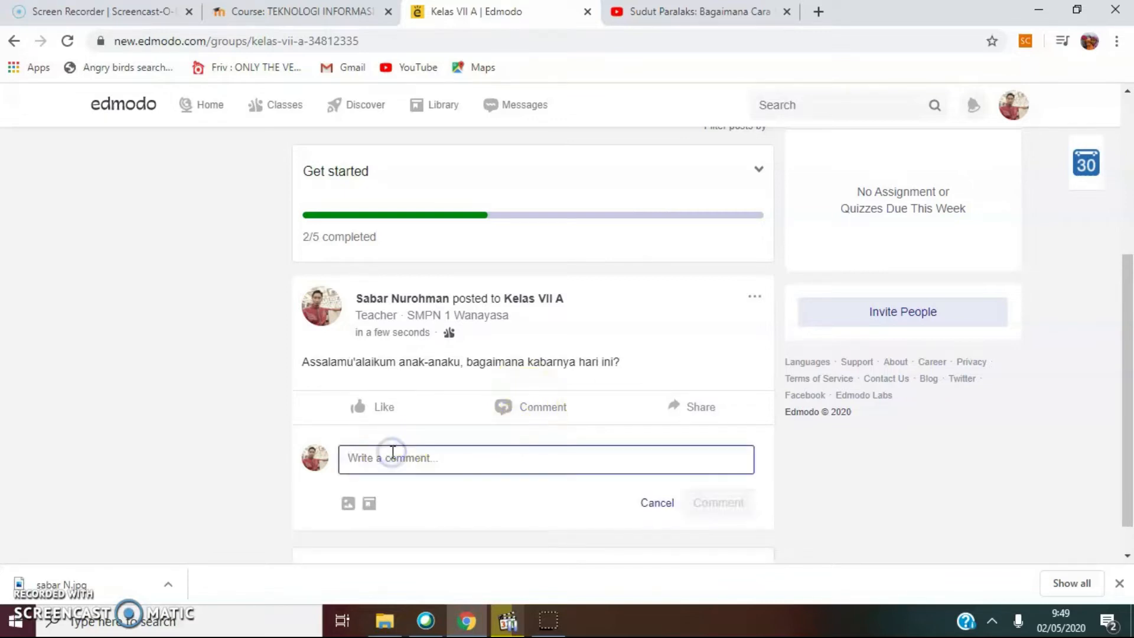
pyautogui.write('gcdhhj')
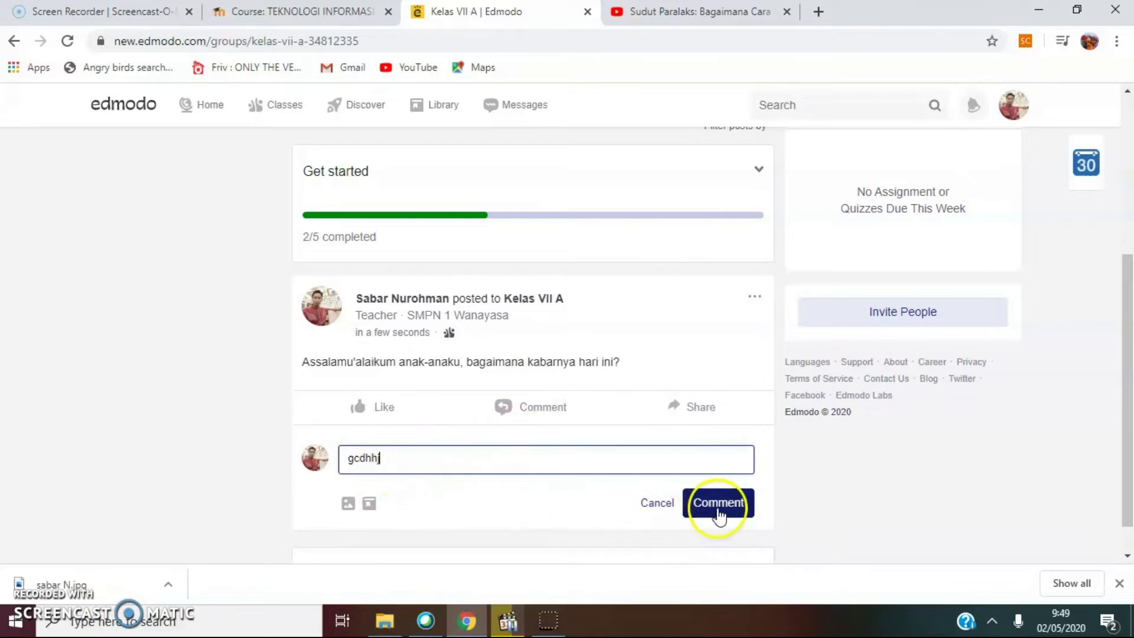
pyautogui.click(717, 512)
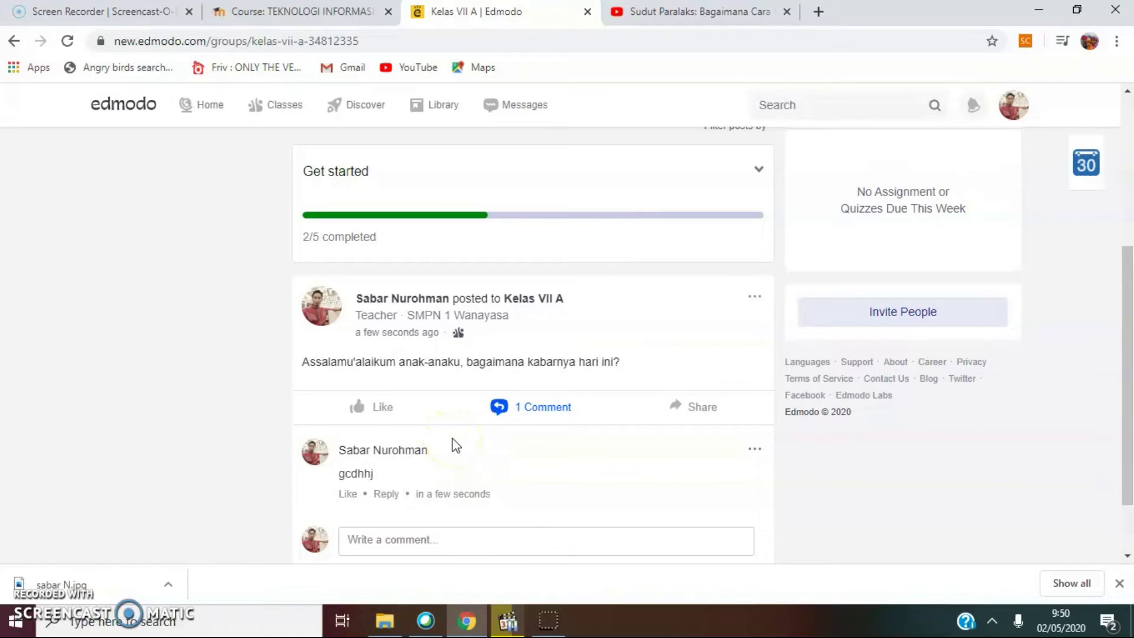
# Draft a new class post with the lines "Anak-anak, hari ini kita akan belajar tentang........", "Tujuan........" and "Apersepsi"
pyautogui.scroll(3, 427, 436)
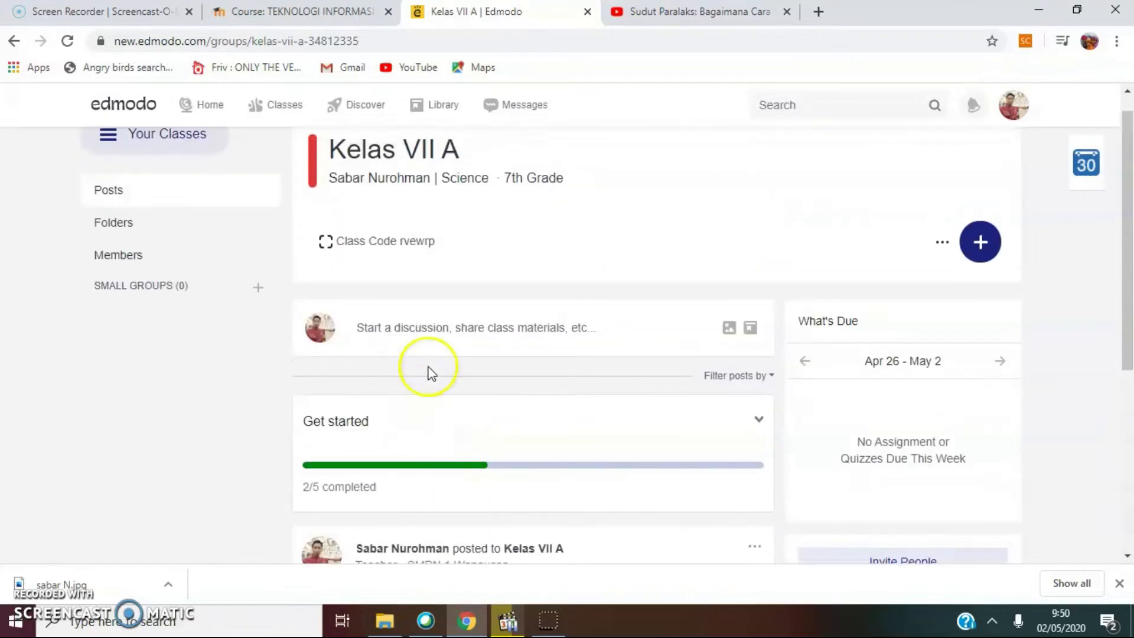
pyautogui.click(452, 327)
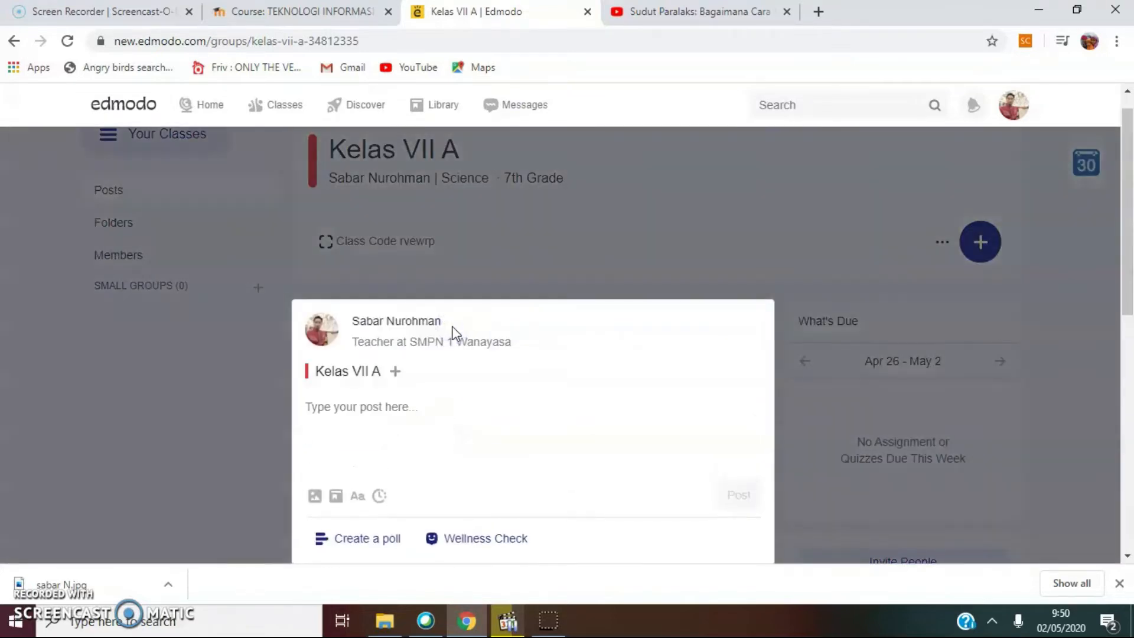
pyautogui.write('Anak-')
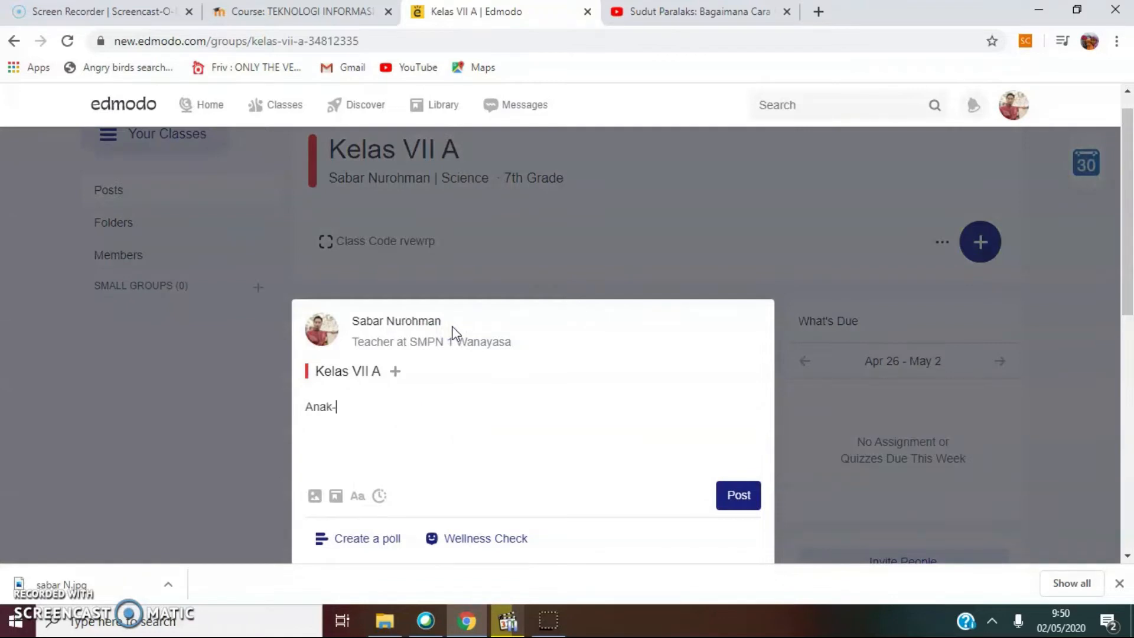
pyautogui.write('anak, hari ini kita akan belajar ')
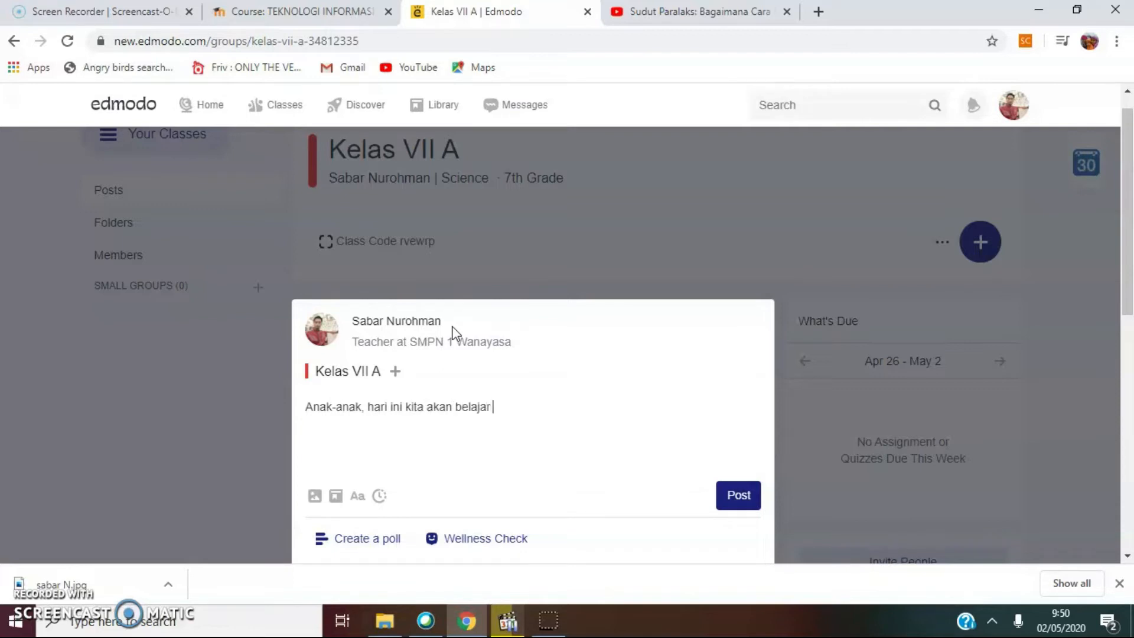
pyautogui.write('tentang')
pyautogui.write('........')
pyautogui.write('Tujuan.')
pyautogui.write('.......')
pyautogui.press('Return')
pyautogui.write('Aper')
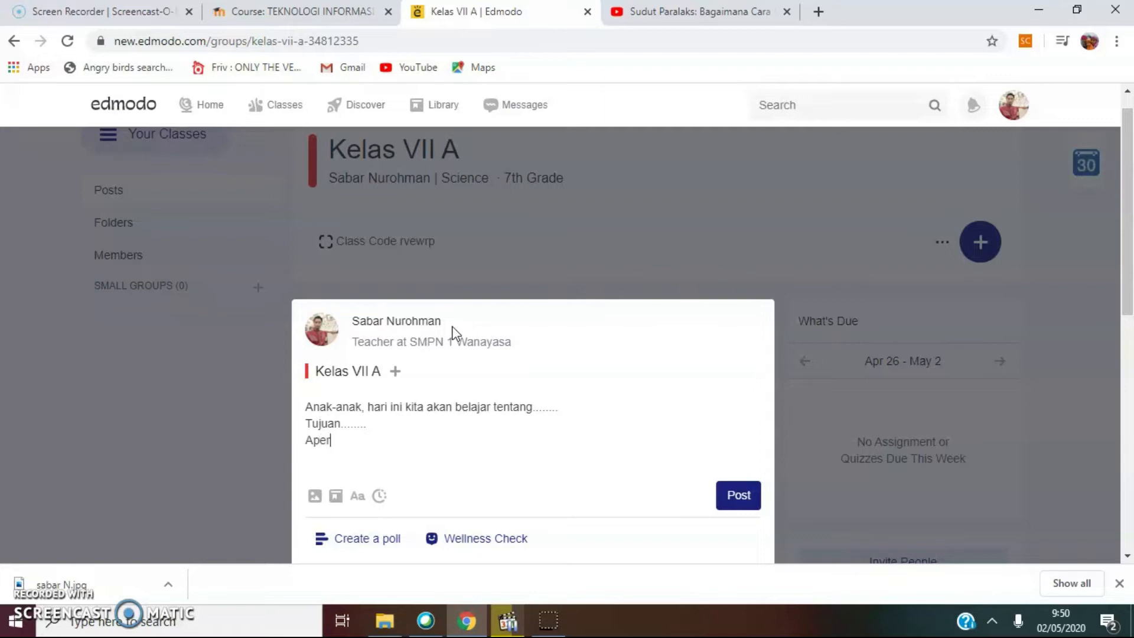
pyautogui.write('sepsi')
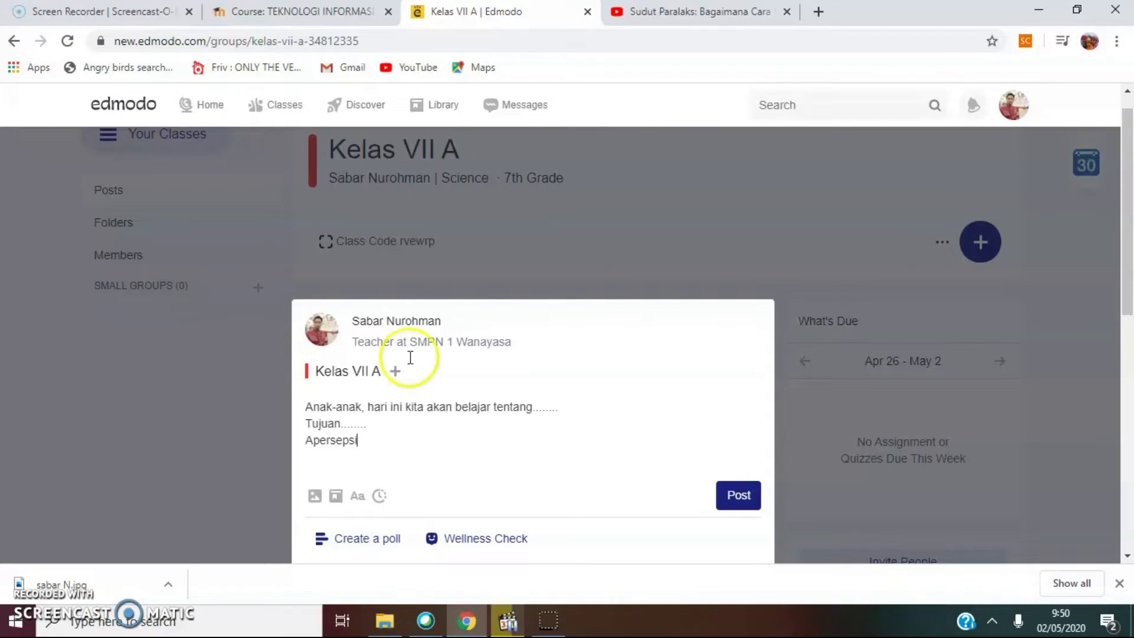
# Move the "Tujuan........" line below "Apersepsi" without leaving a blank line, and publish the post to Kelas VII A
pyautogui.click(308, 423)
pyautogui.moveTo(308, 423); pyautogui.dragTo(374, 424)
pyautogui.hotkey('ctrl', 'c')
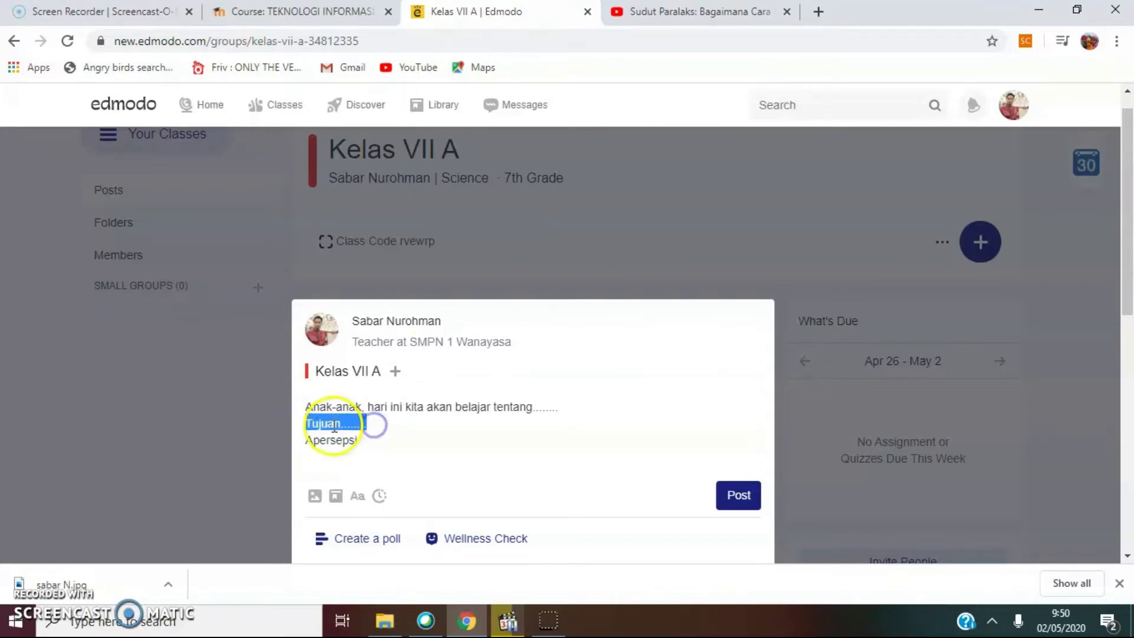
pyautogui.press('BackSpace')
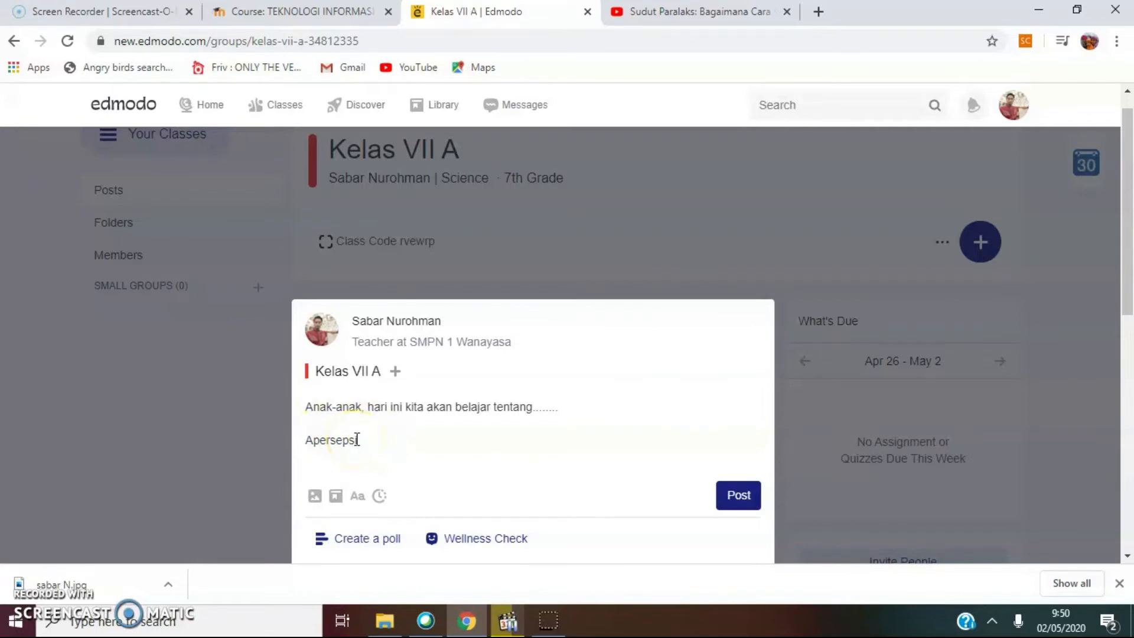
pyautogui.click(380, 441)
pyautogui.press('Return')
pyautogui.hotkey('ctrl', 'v')
pyautogui.click(365, 425)
pyautogui.press('BackSpace')
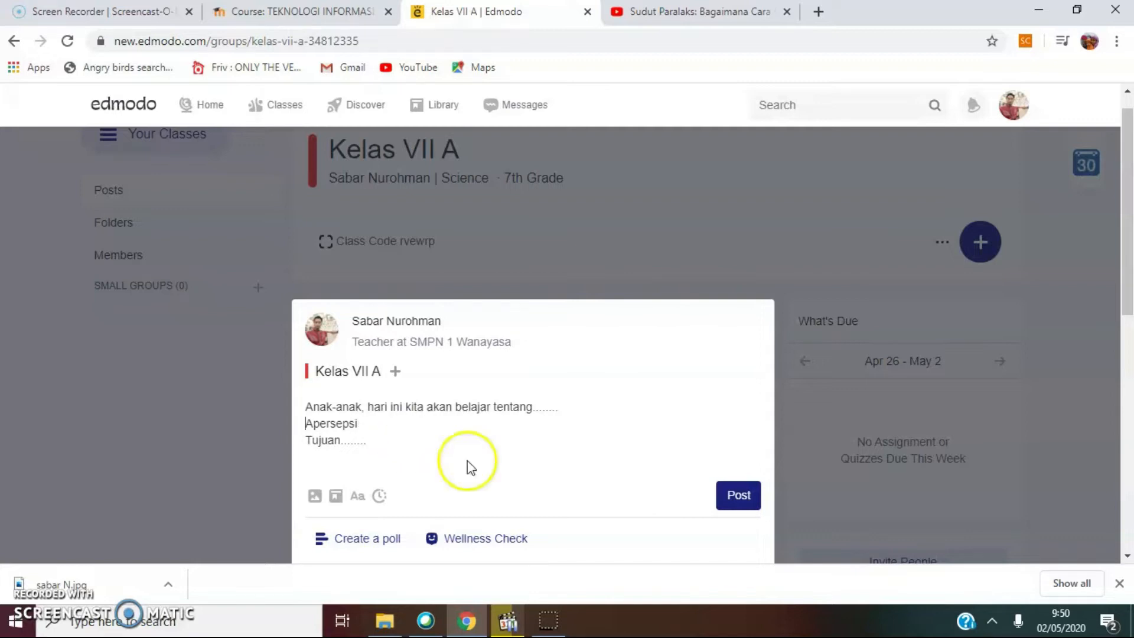
pyautogui.click(732, 499)
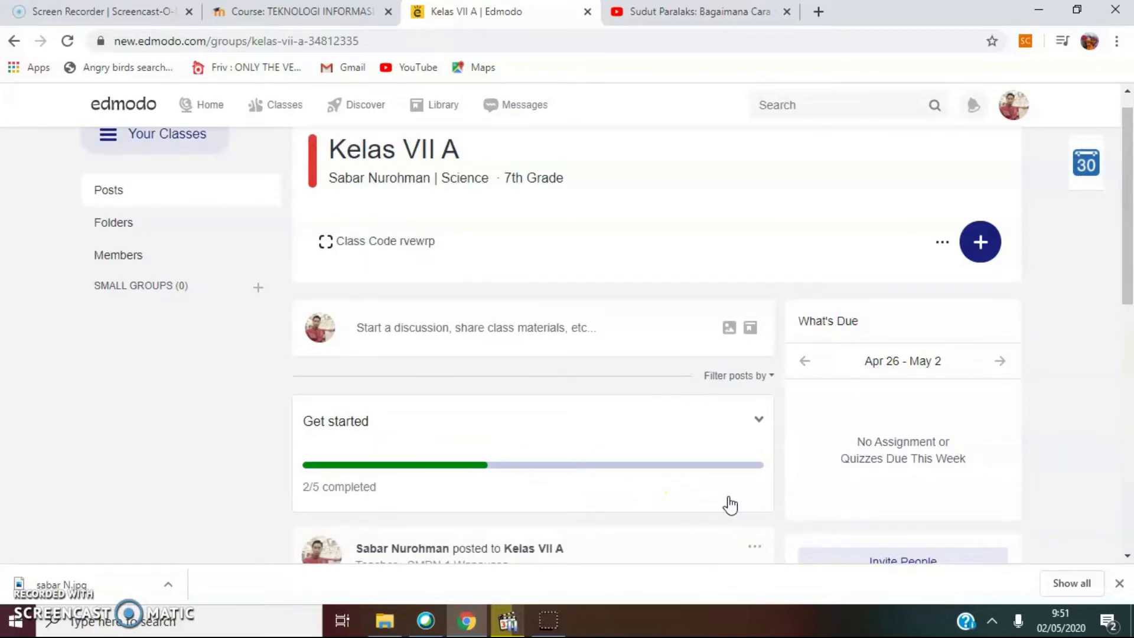
# Start another post to Kelas VII A with the first line "Amatai gambar berikut:"
pyautogui.scroll(-4, 668, 413)
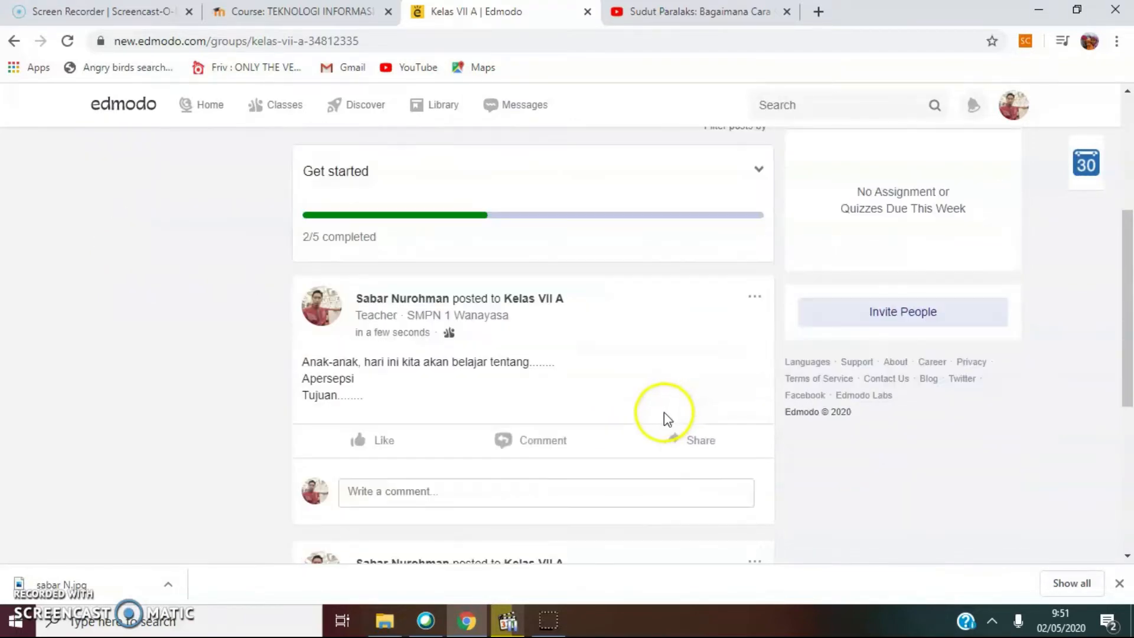
pyautogui.scroll(-4, 519, 449)
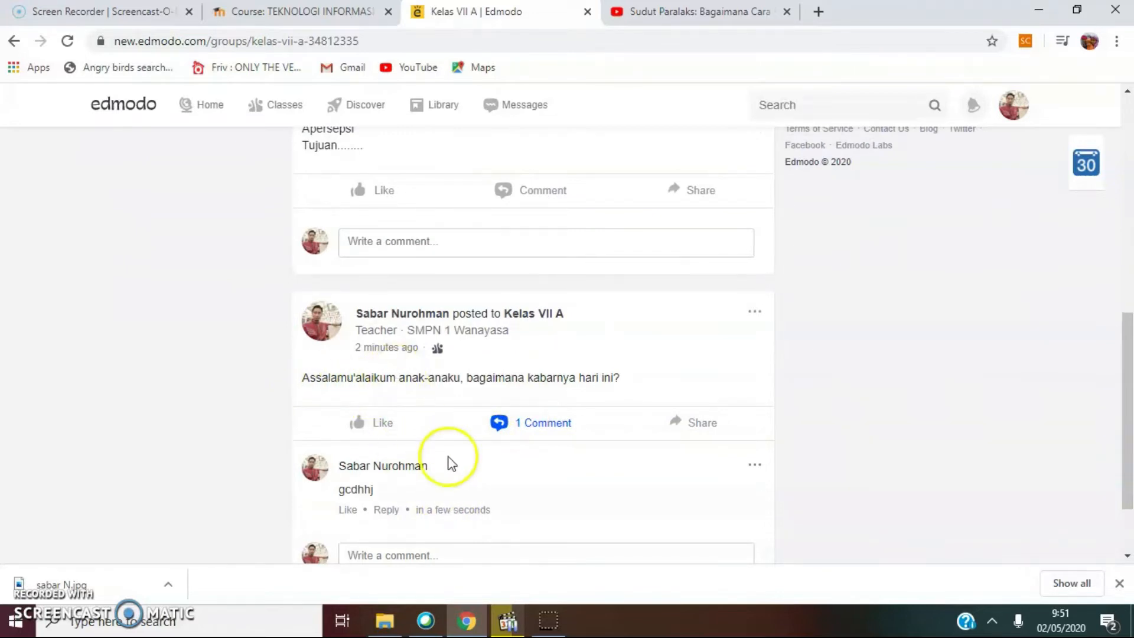
pyautogui.scroll(3, 446, 462)
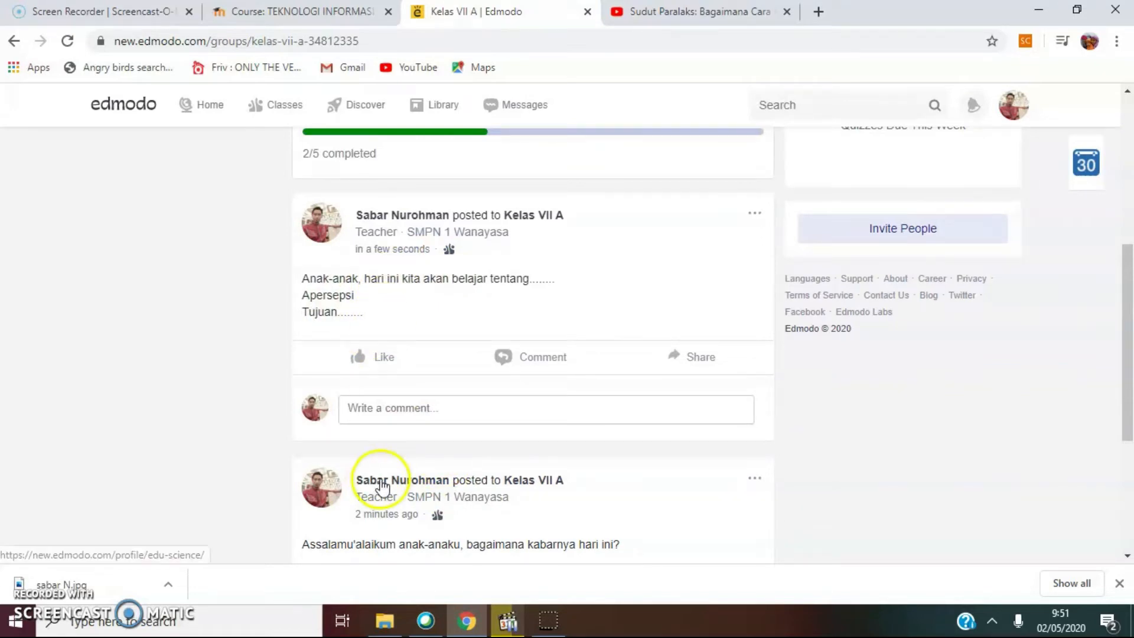
pyautogui.scroll(3, 378, 477)
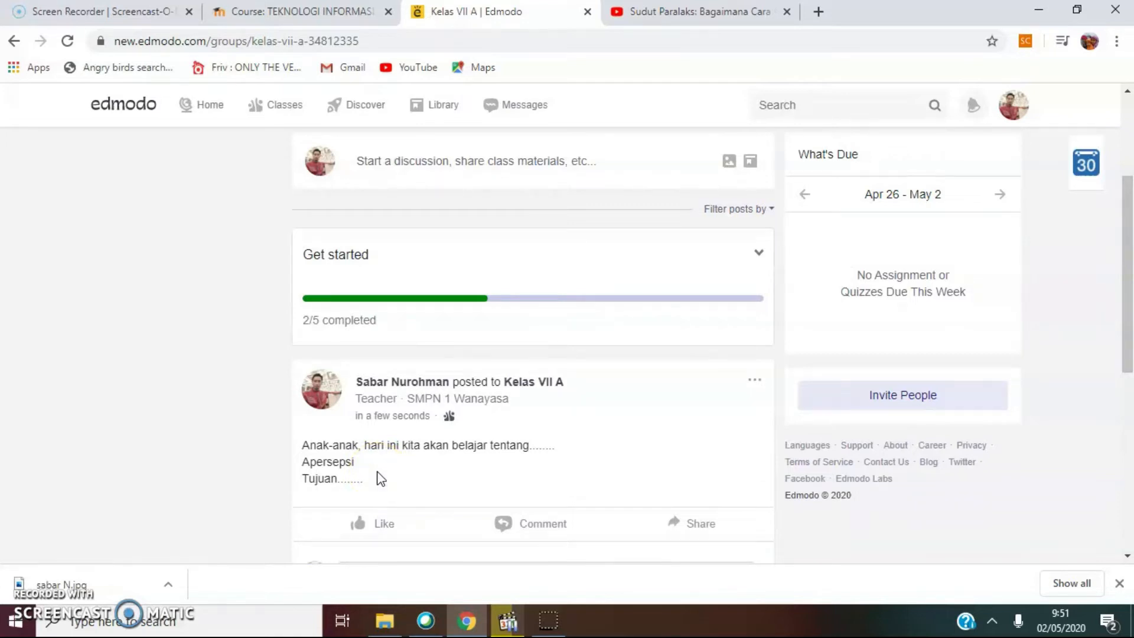
pyautogui.scroll(3, 378, 477)
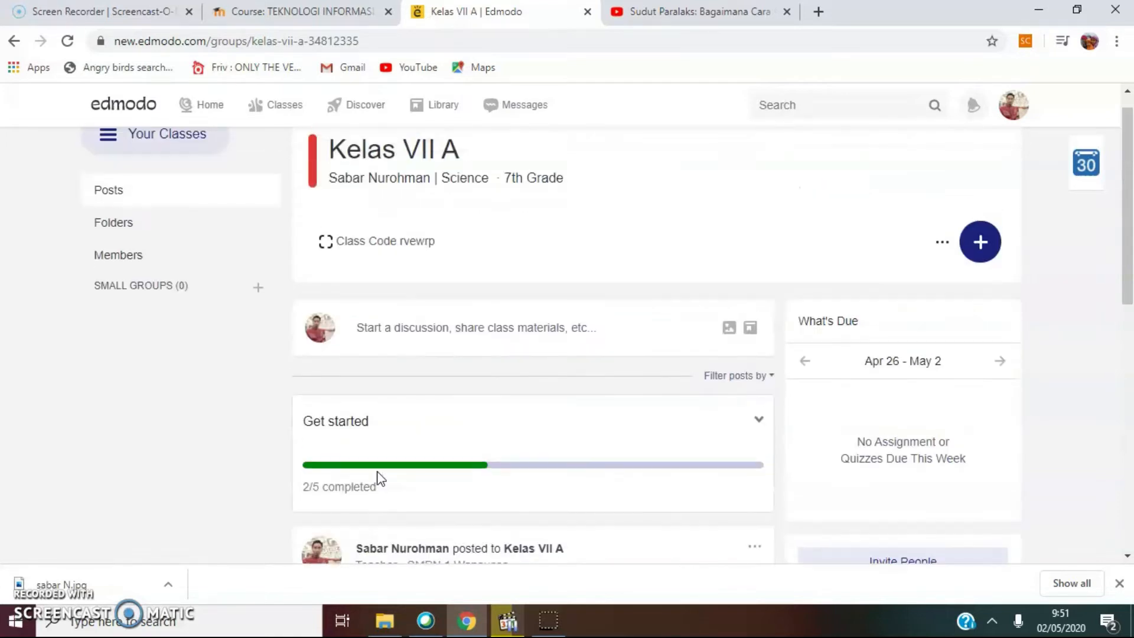
pyautogui.click(386, 328)
pyautogui.click(330, 412)
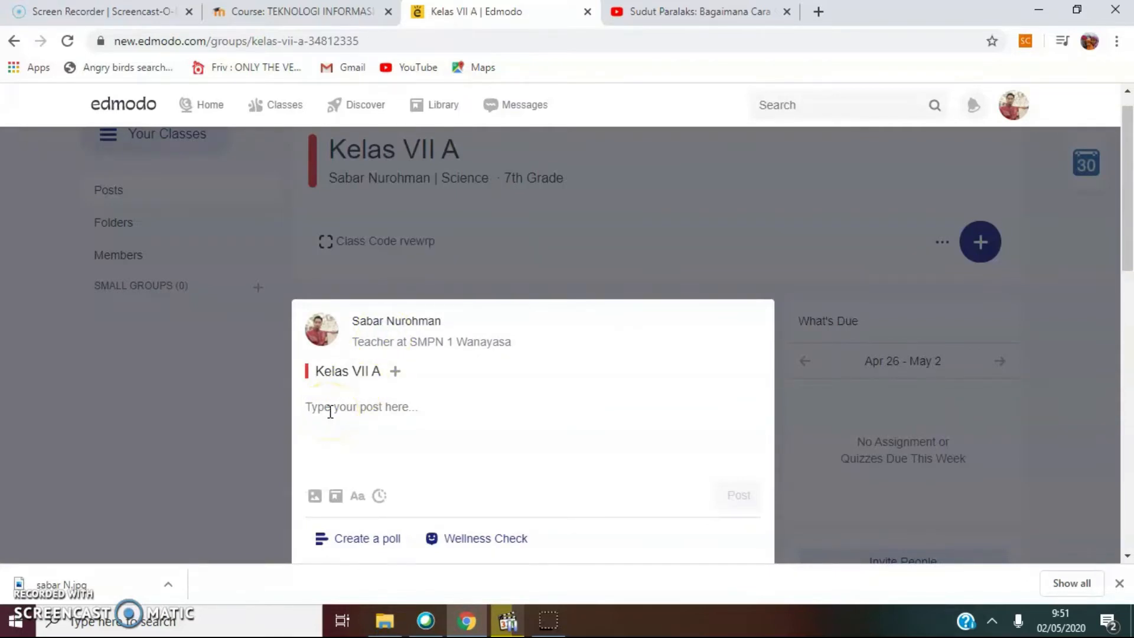
pyautogui.write('Amatak')
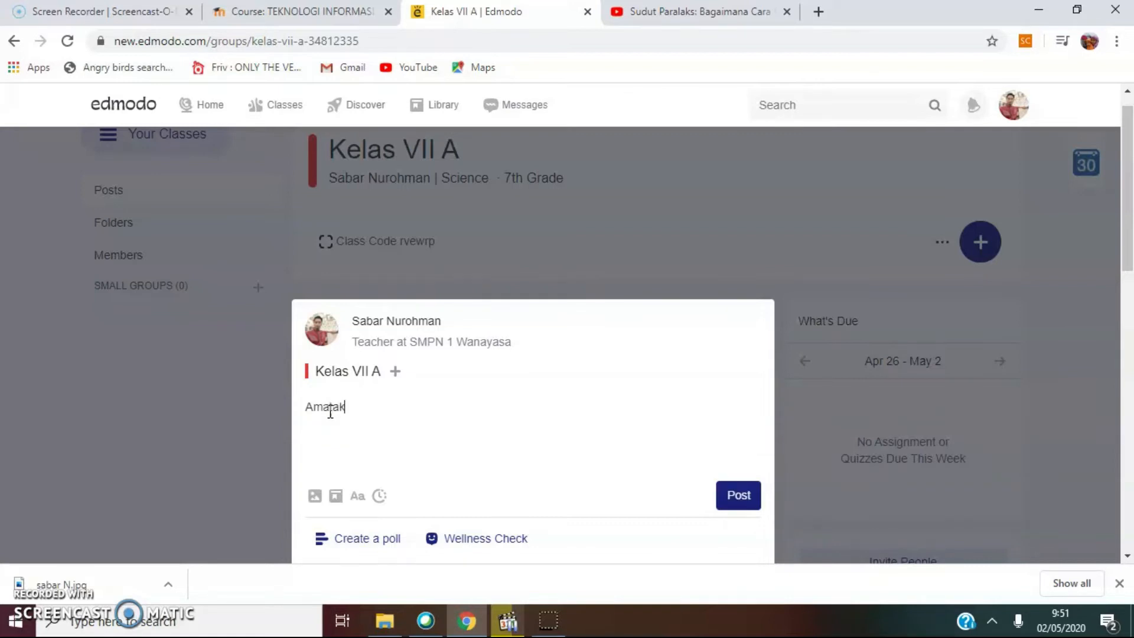
pyautogui.press('BackSpace')
pyautogui.write('i gamb')
pyautogui.write('ar berikut')
pyautogui.write(':')
# Add a second line to the draft post: "Adakah hal yang ingin Anda tanyakan tentang gambar tersebut?"
pyautogui.write('kah hal')
pyautogui.write(' yang')
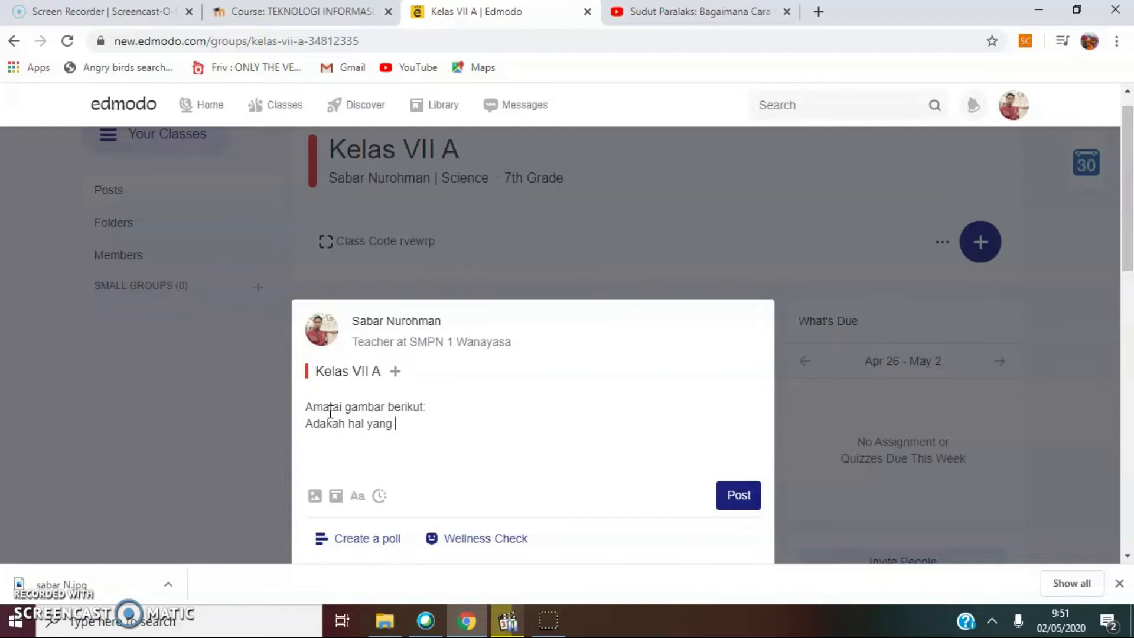
pyautogui.write(' ingin anda tanyakan te')
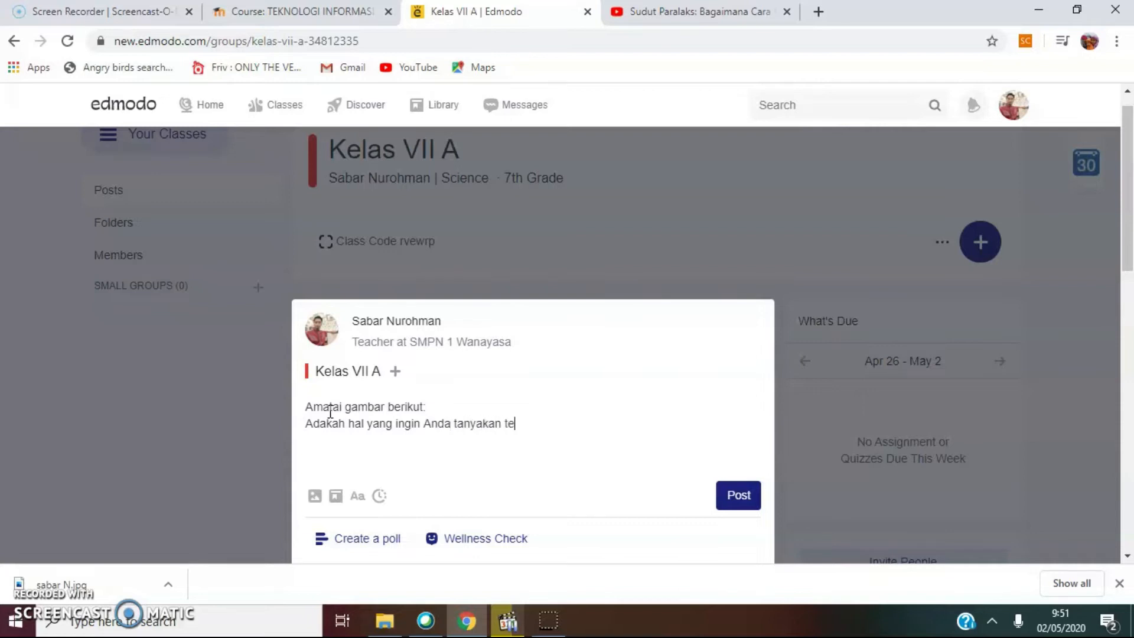
pyautogui.write('ntang gambar tersebut?')
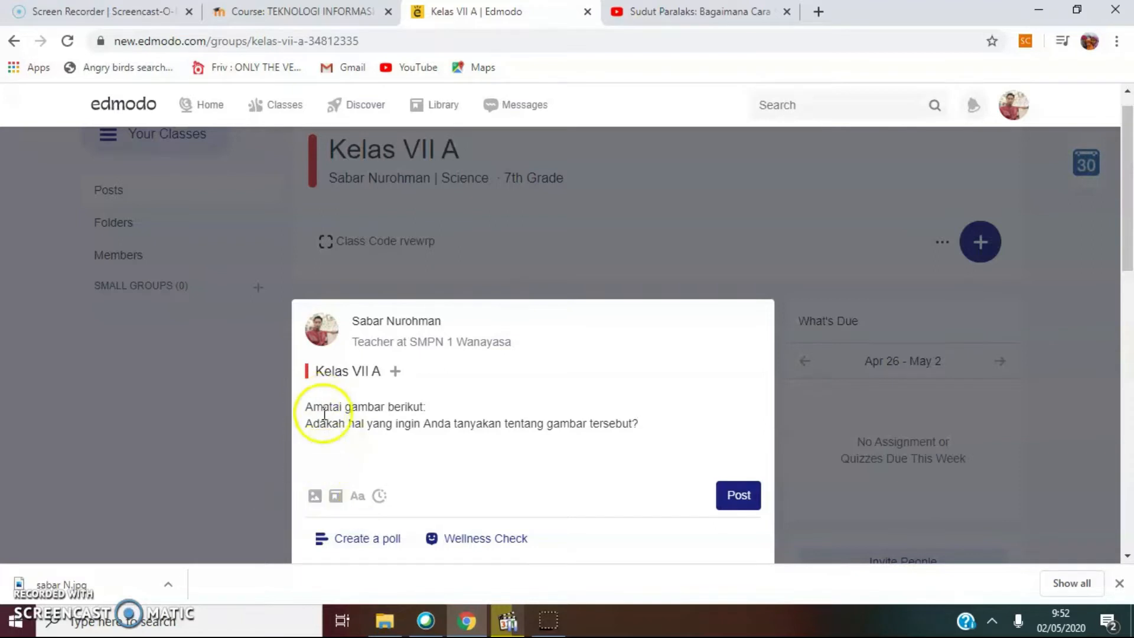
# Attach the image orbit from the Pictures folder to the draft and publish the post to Kelas VII A
pyautogui.click(316, 500)
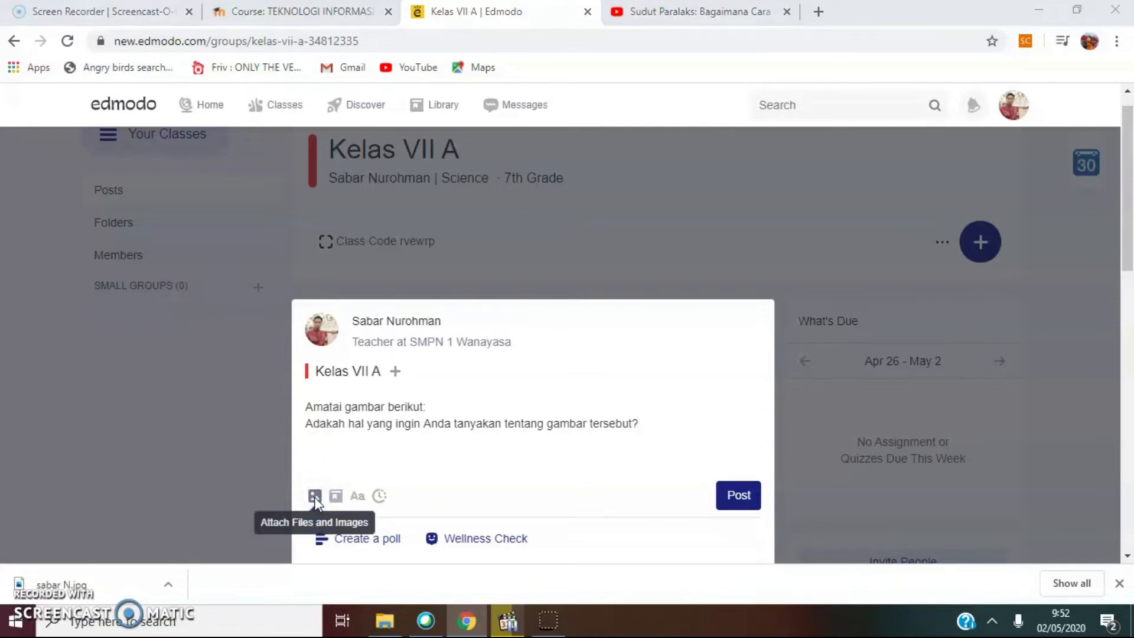
pyautogui.click(314, 496)
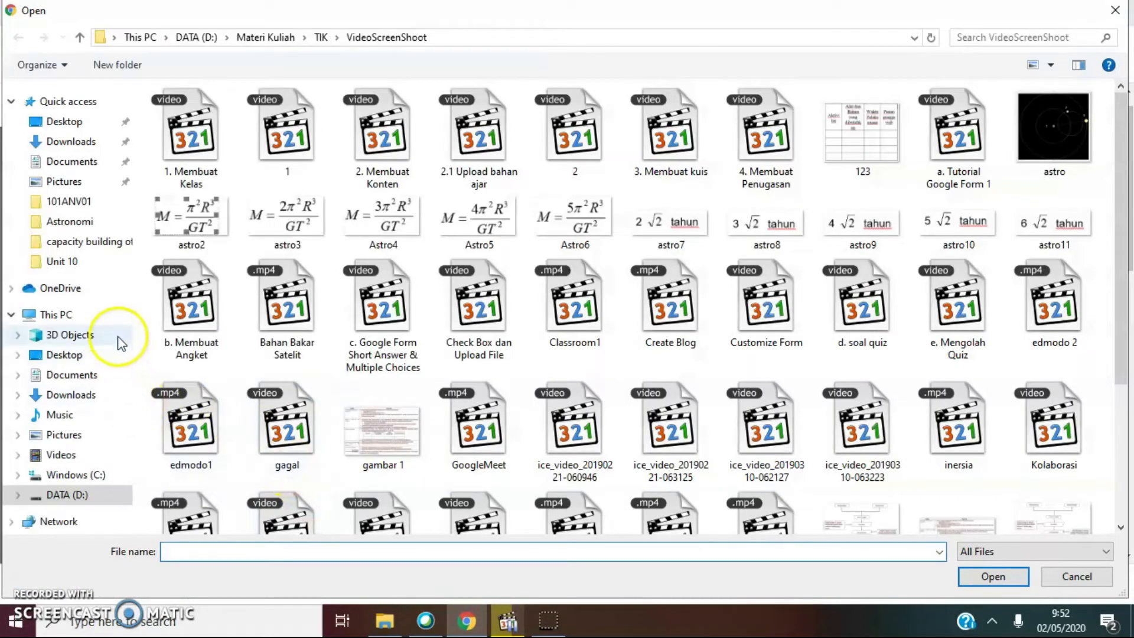
pyautogui.click(65, 436)
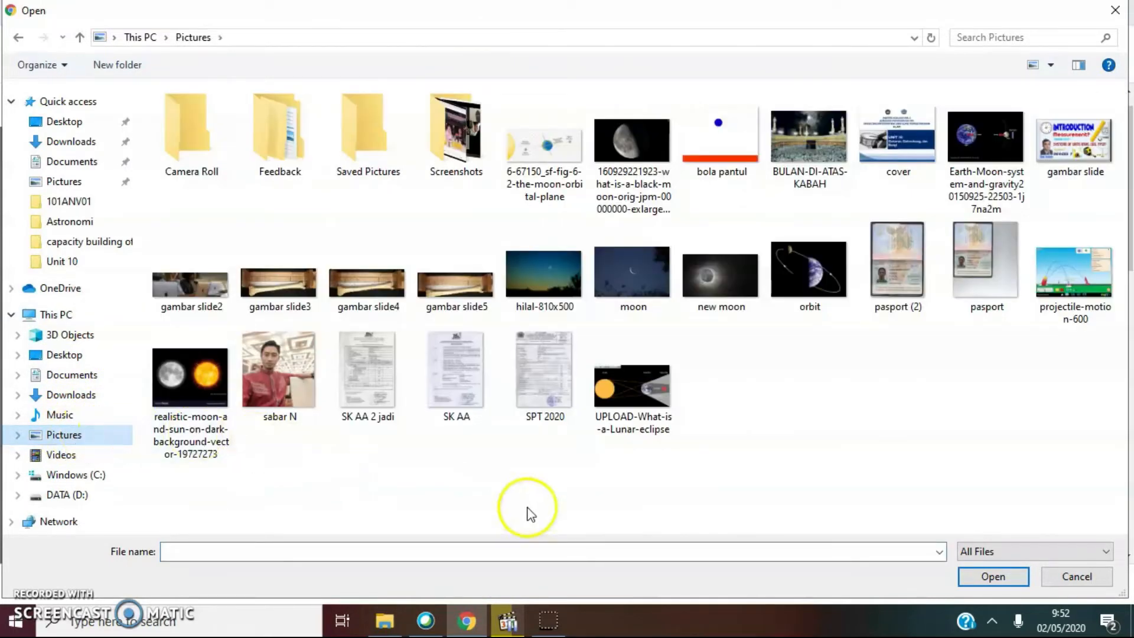
pyautogui.click(805, 264)
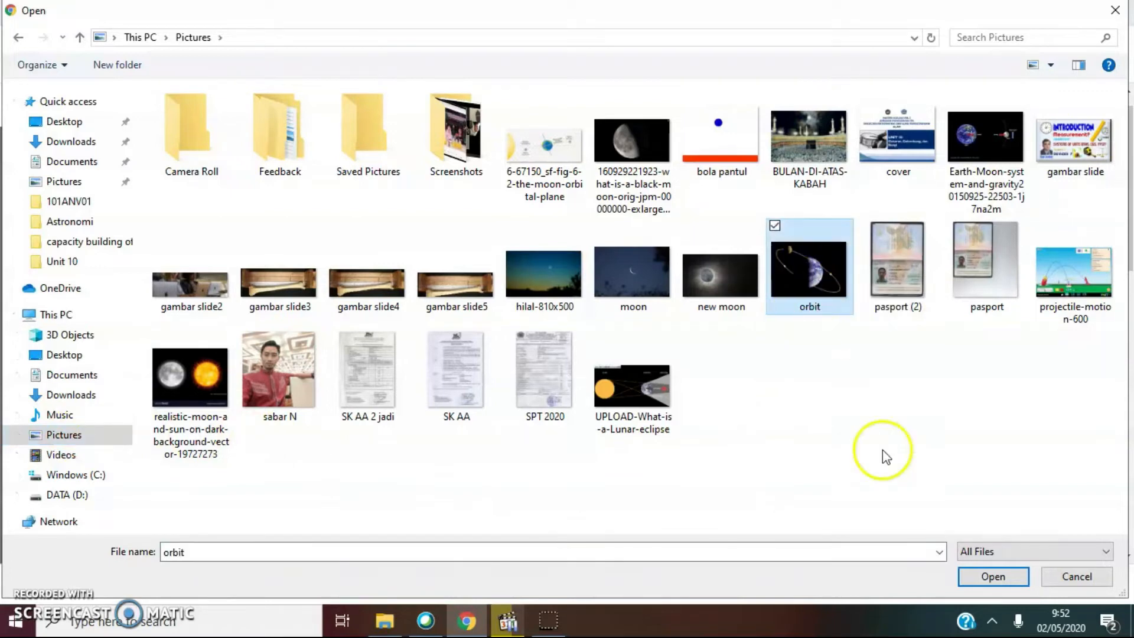
pyautogui.click(992, 576)
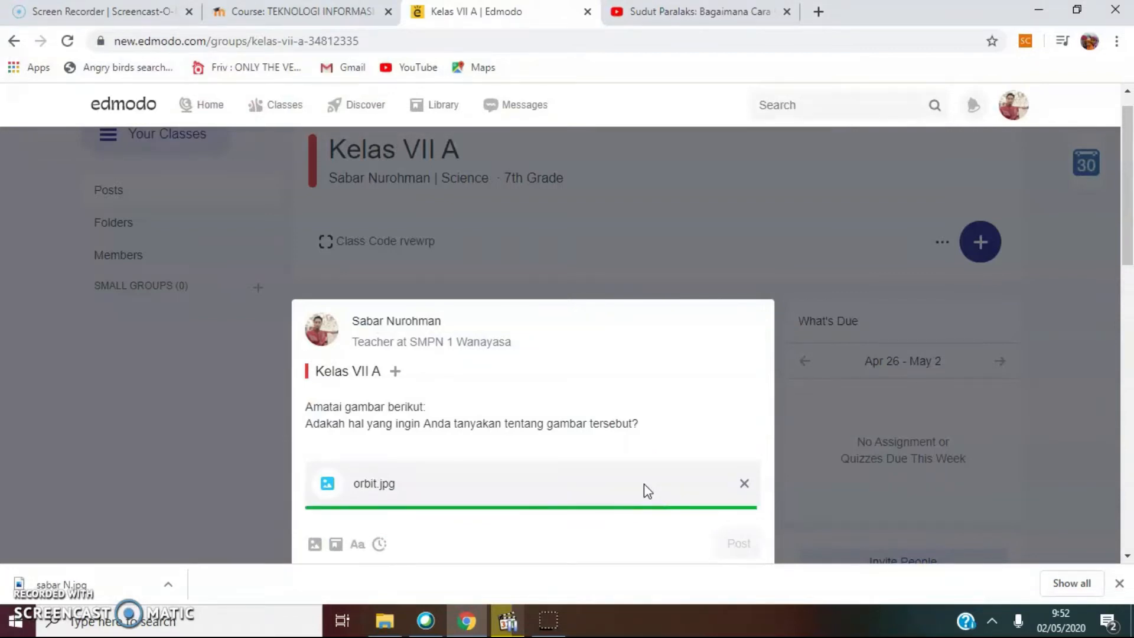
pyautogui.scroll(-3, 577, 420)
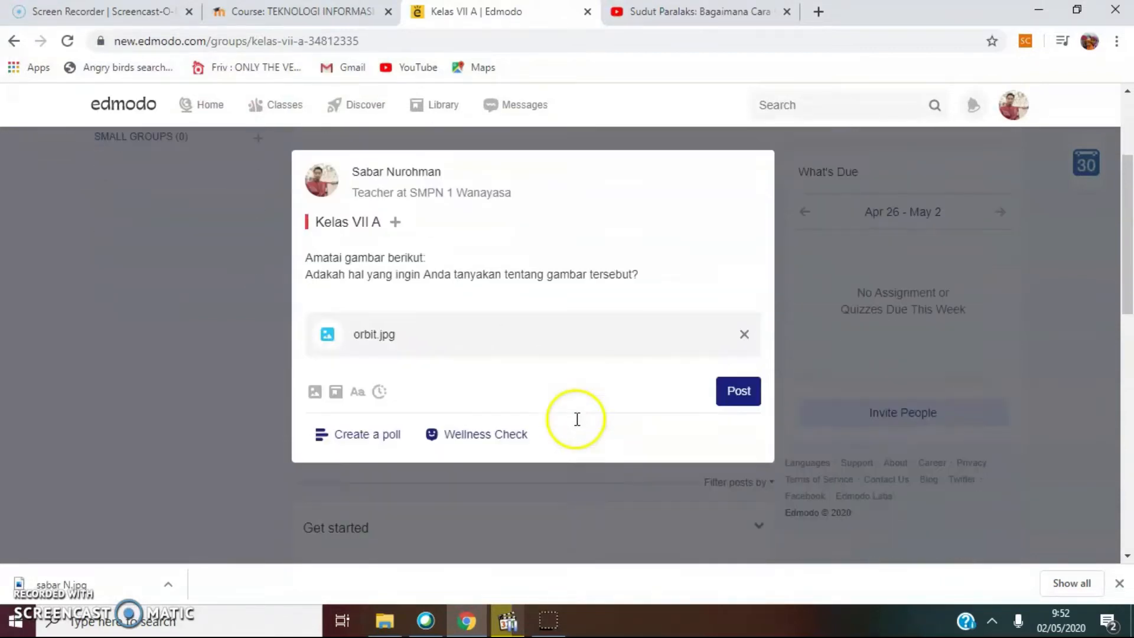
pyautogui.click(744, 378)
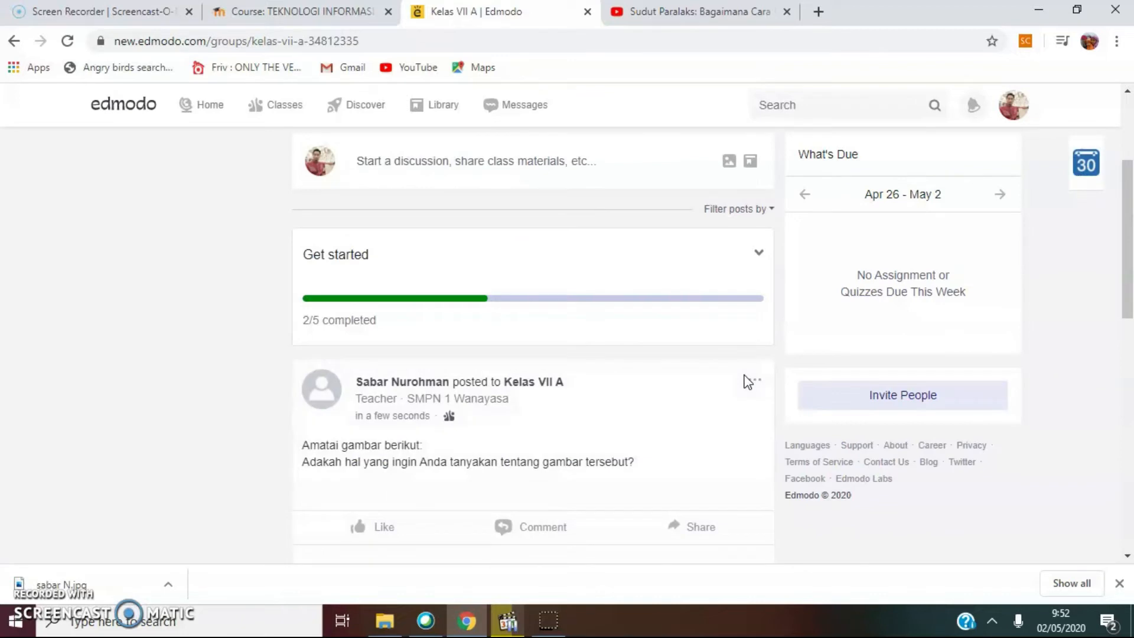
# Look over the published orbit image post and its comment area
pyautogui.scroll(-5, 608, 393)
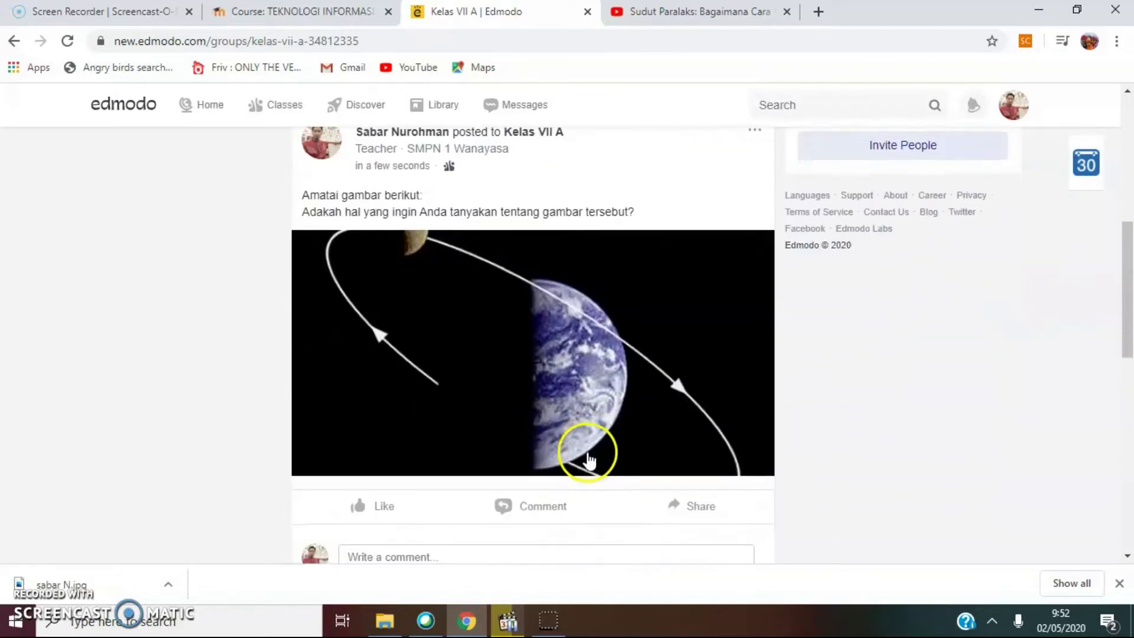
pyautogui.scroll(5, 524, 433)
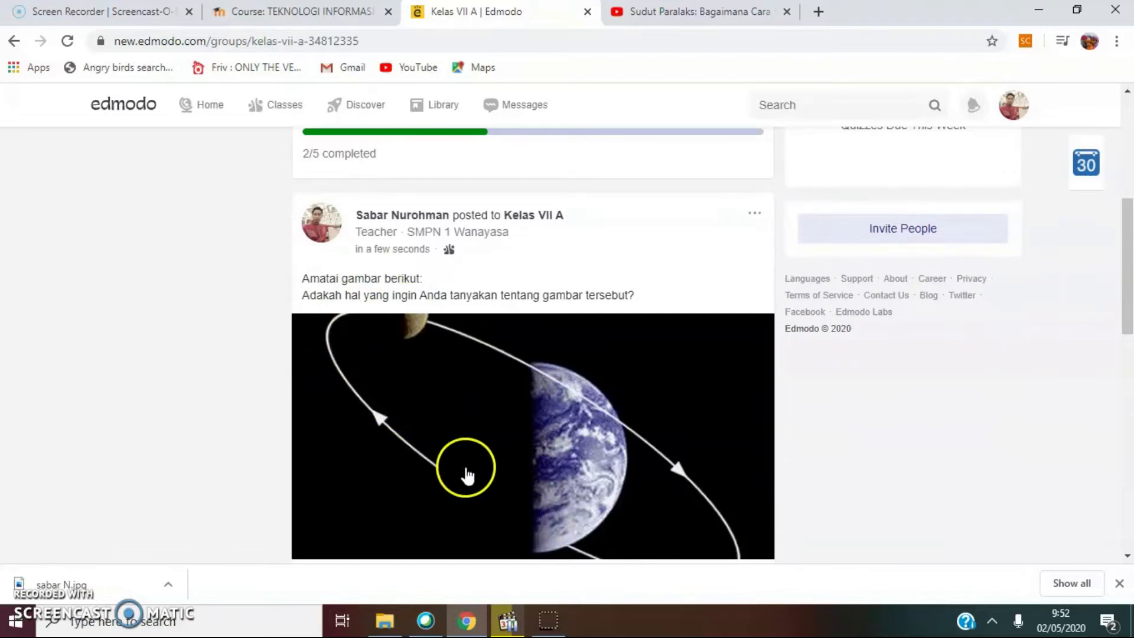
pyautogui.scroll(-1, 449, 455)
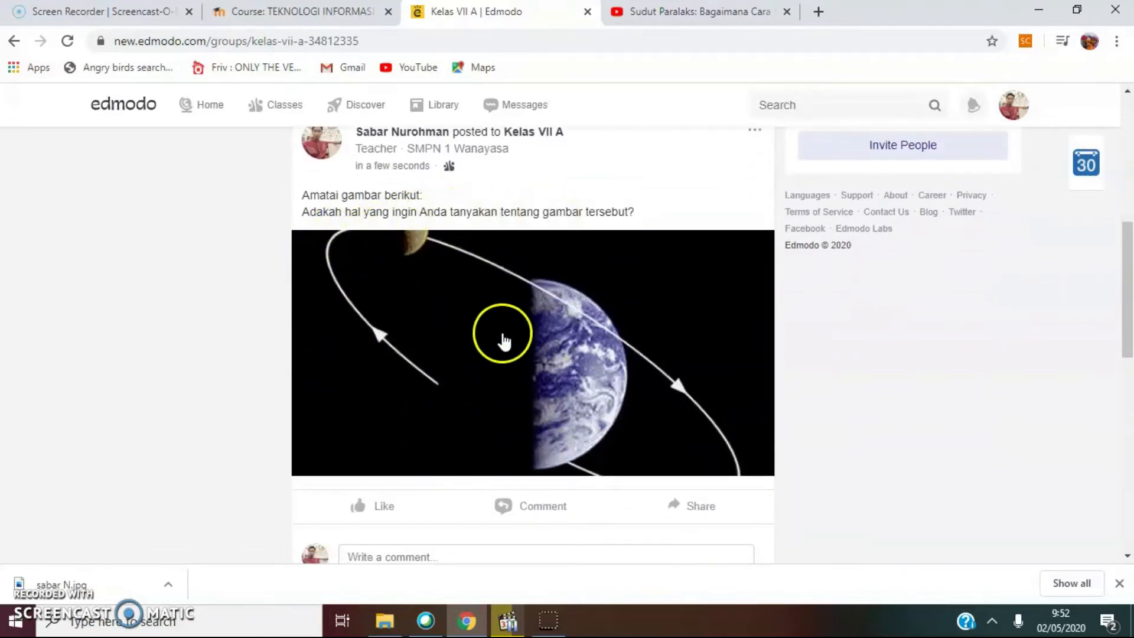
pyautogui.scroll(-2, 508, 363)
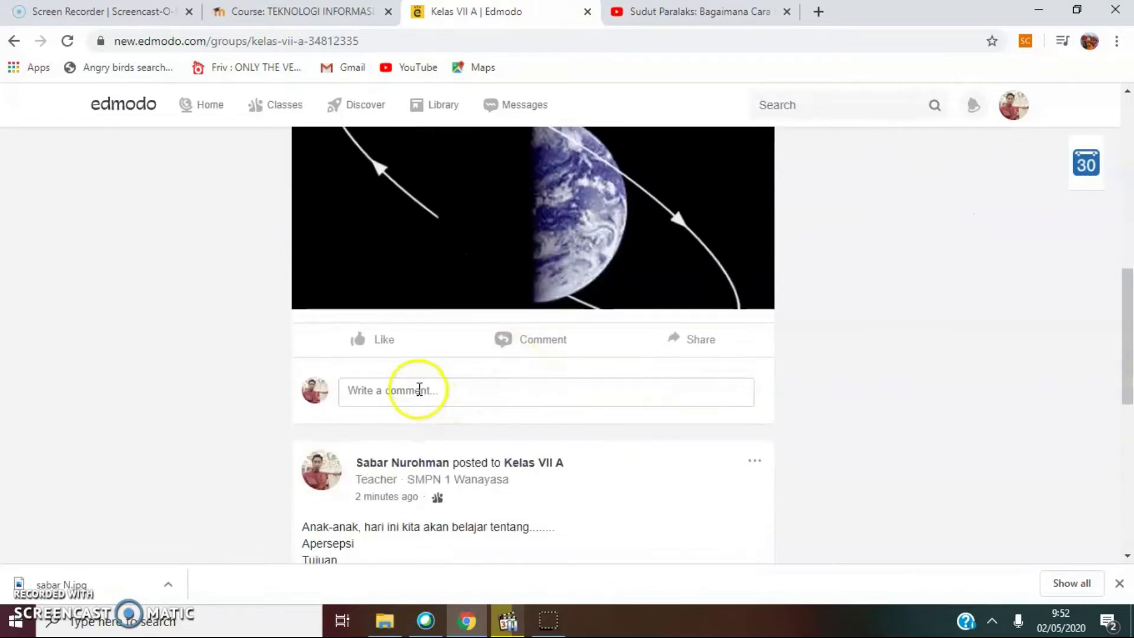
# Start a new post to Kelas VII A with the lines "Amati video berikut:" and "Cari informasi tentang....."
pyautogui.click(418, 390)
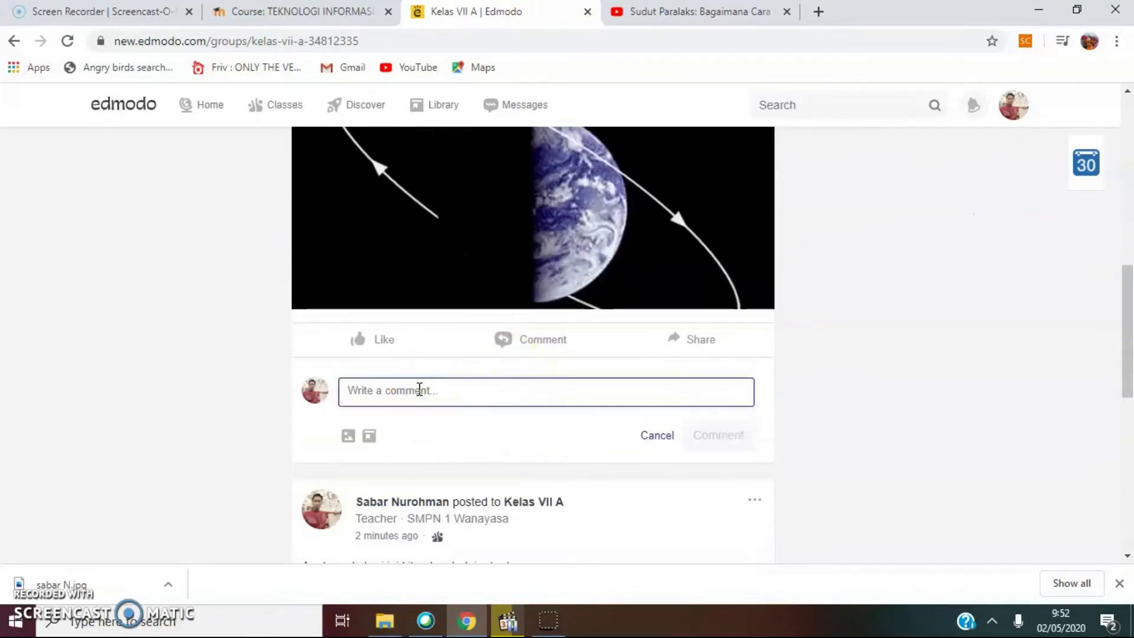
pyautogui.scroll(3, 502, 472)
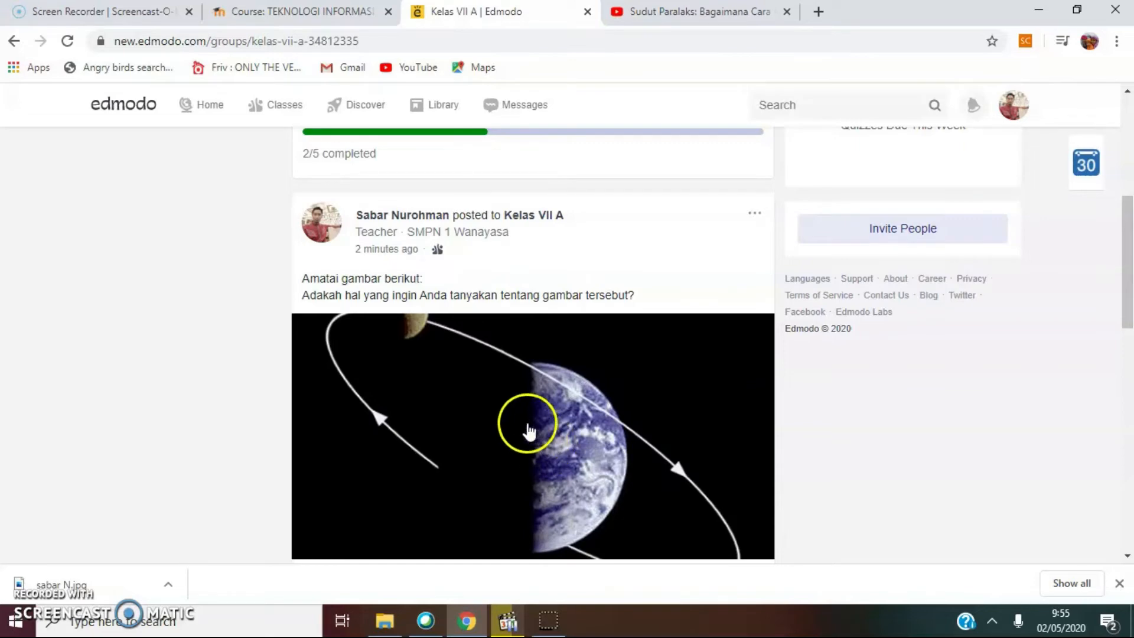
pyautogui.scroll(4, 528, 431)
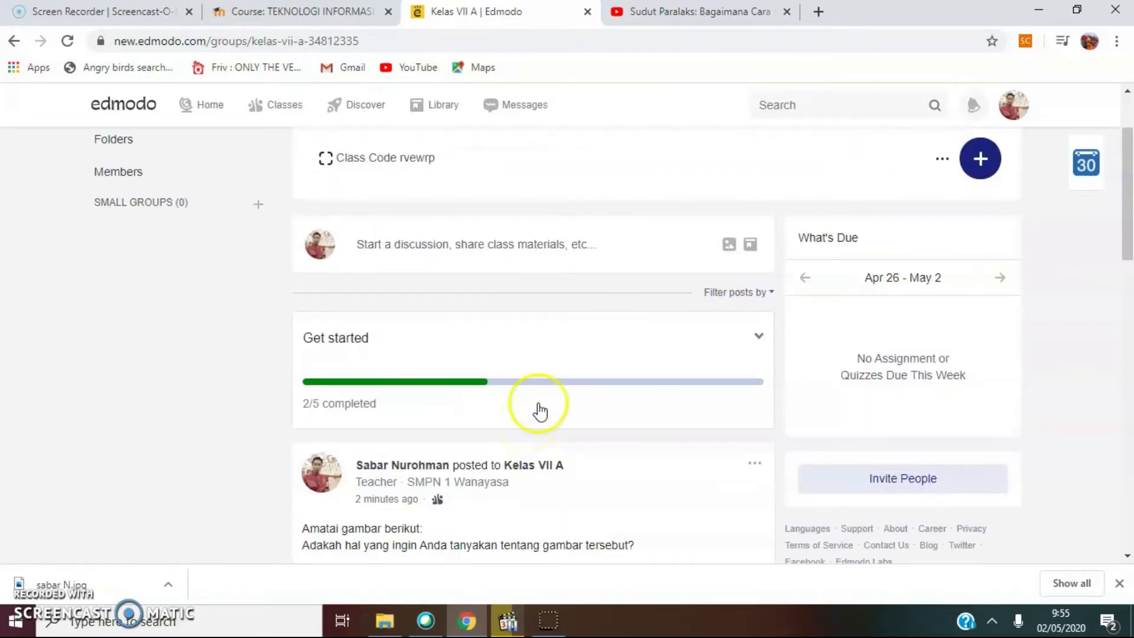
pyautogui.click(528, 248)
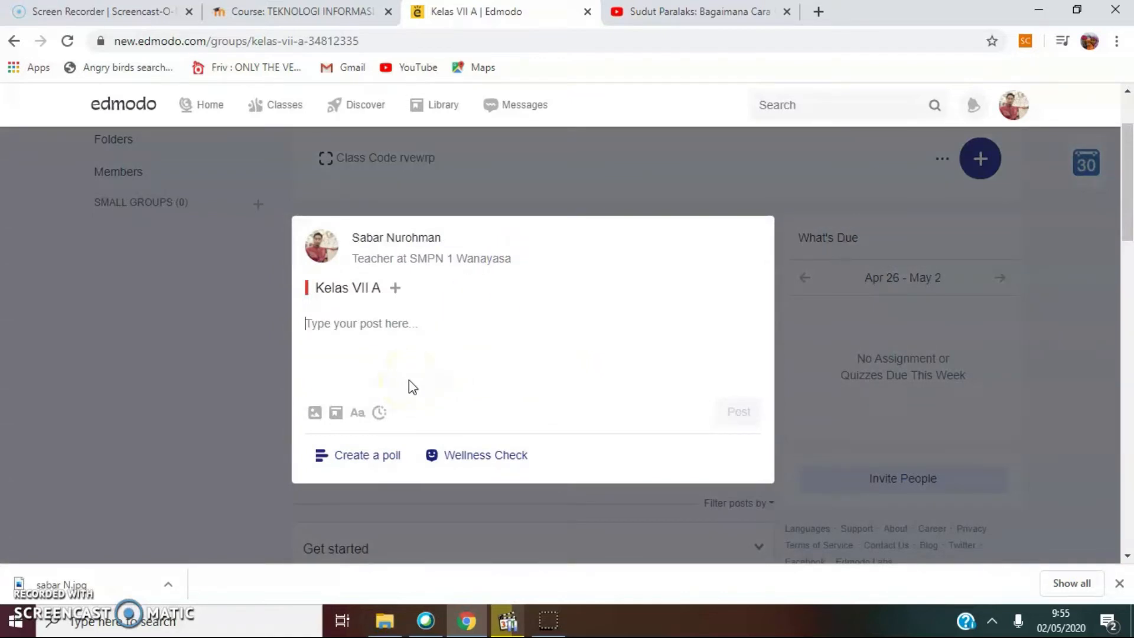
pyautogui.write('Amat')
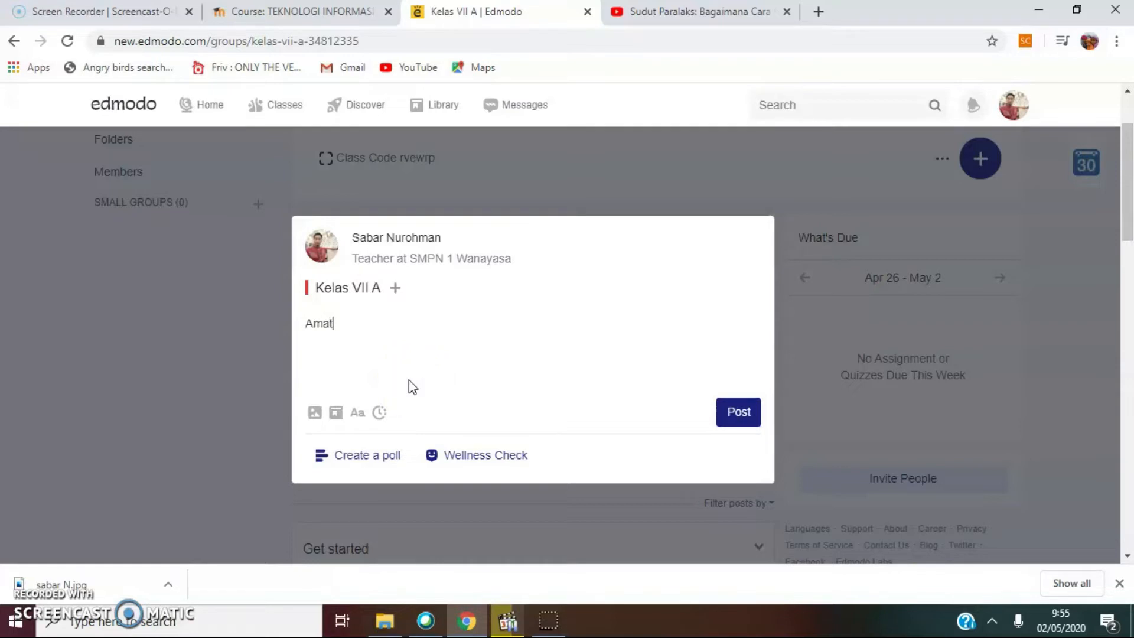
pyautogui.write('i video berikut:')
pyautogui.press('Return')
pyautogui.write('Cari inf')
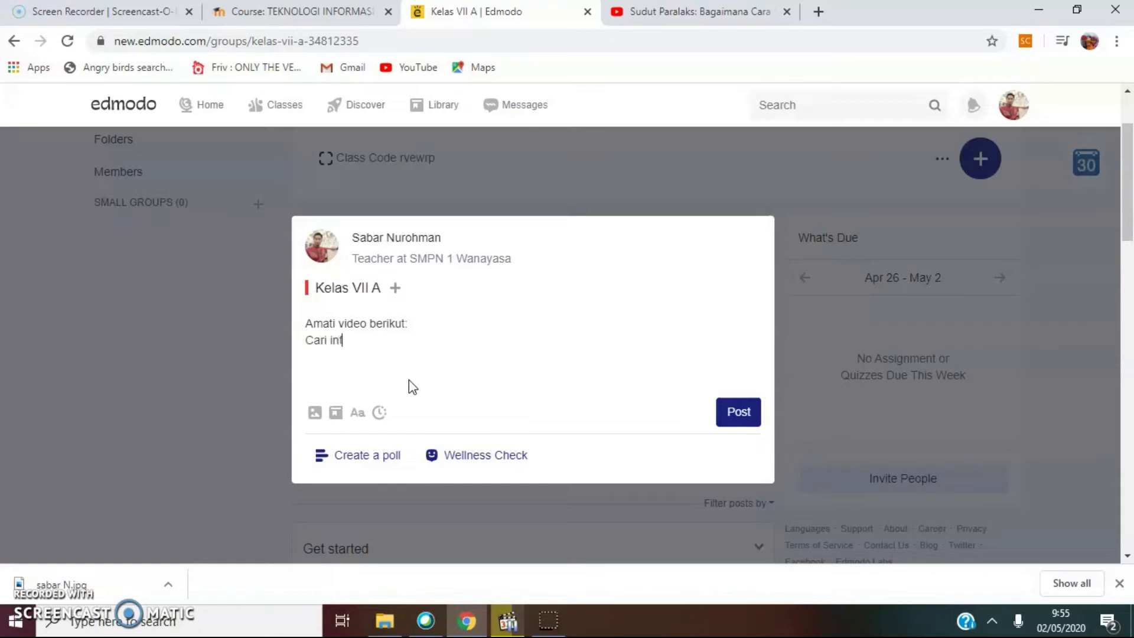
pyautogui.write('ormasi tentang.....')
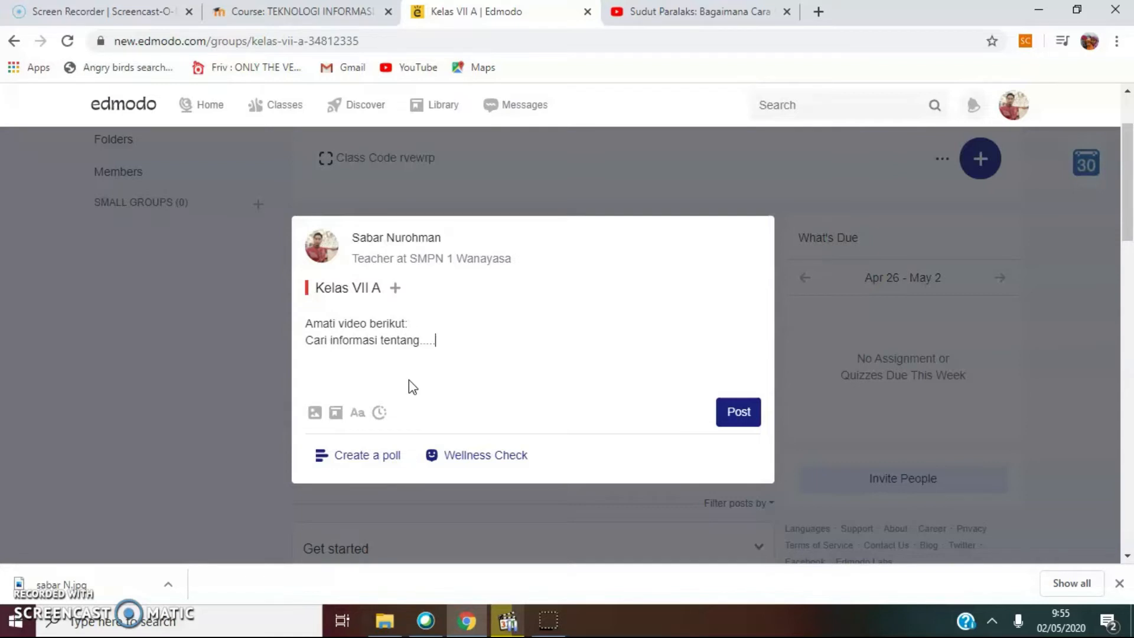
# Attach the video edmodo1 from the VideoScreenShoot folder to the draft and publish the post to Kelas VII A
pyautogui.click(314, 414)
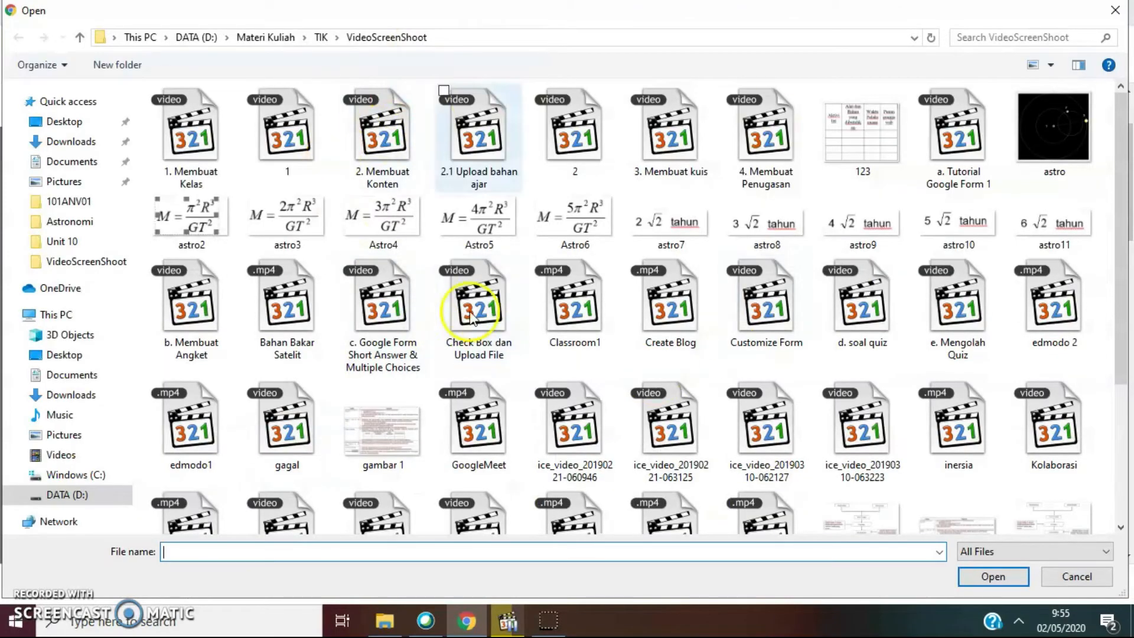
pyautogui.scroll(-3, 617, 407)
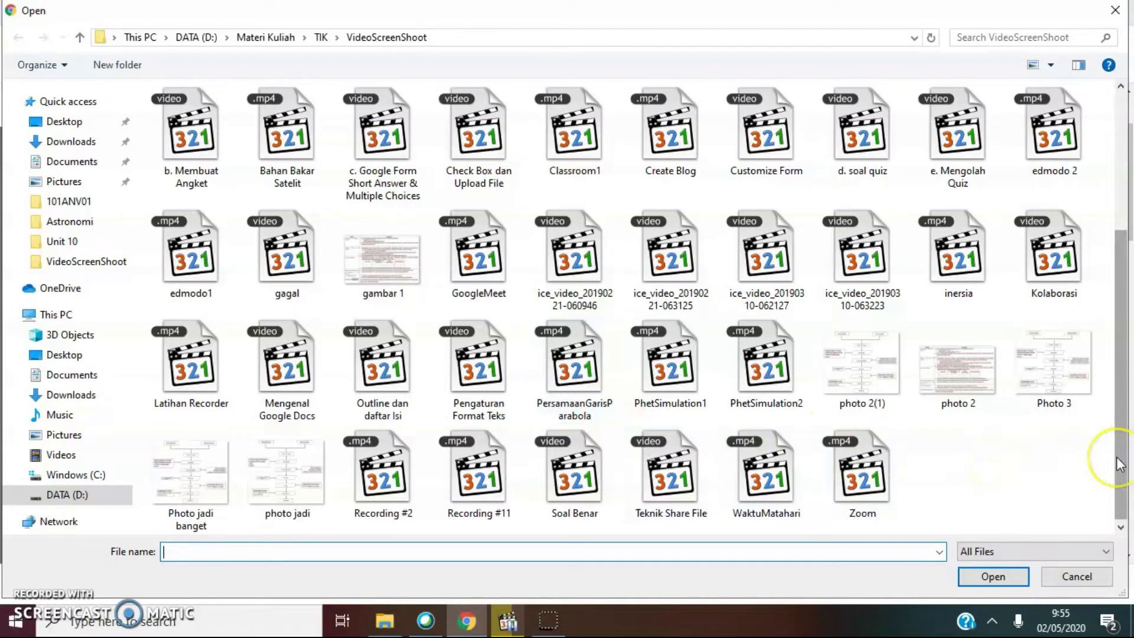
pyautogui.moveTo(1116, 457); pyautogui.dragTo(1119, 440)
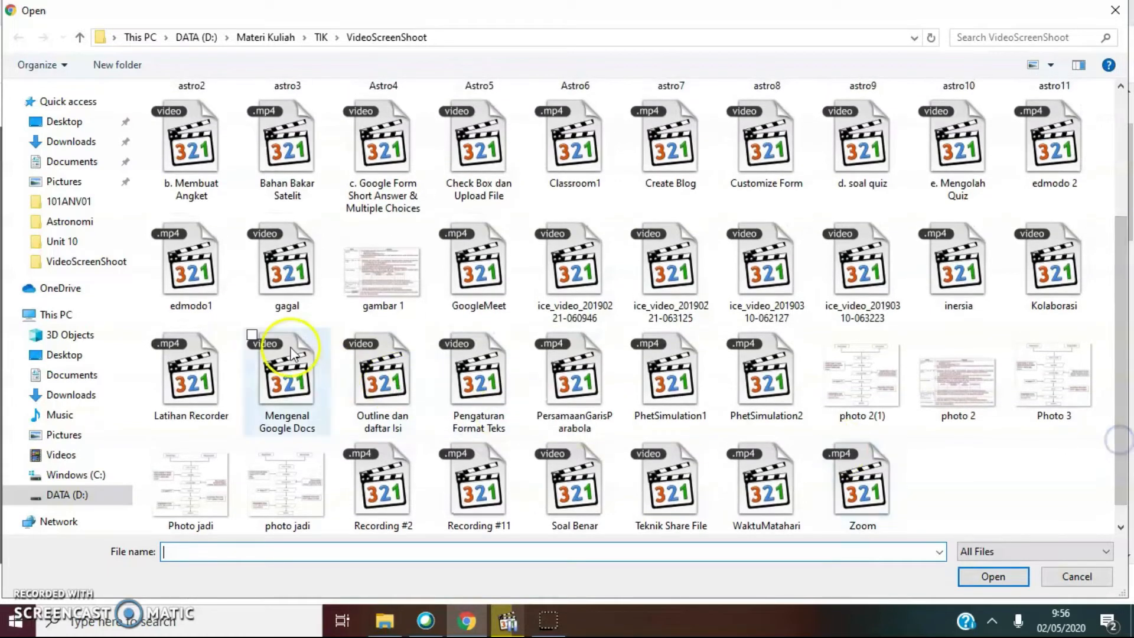
pyautogui.click(197, 275)
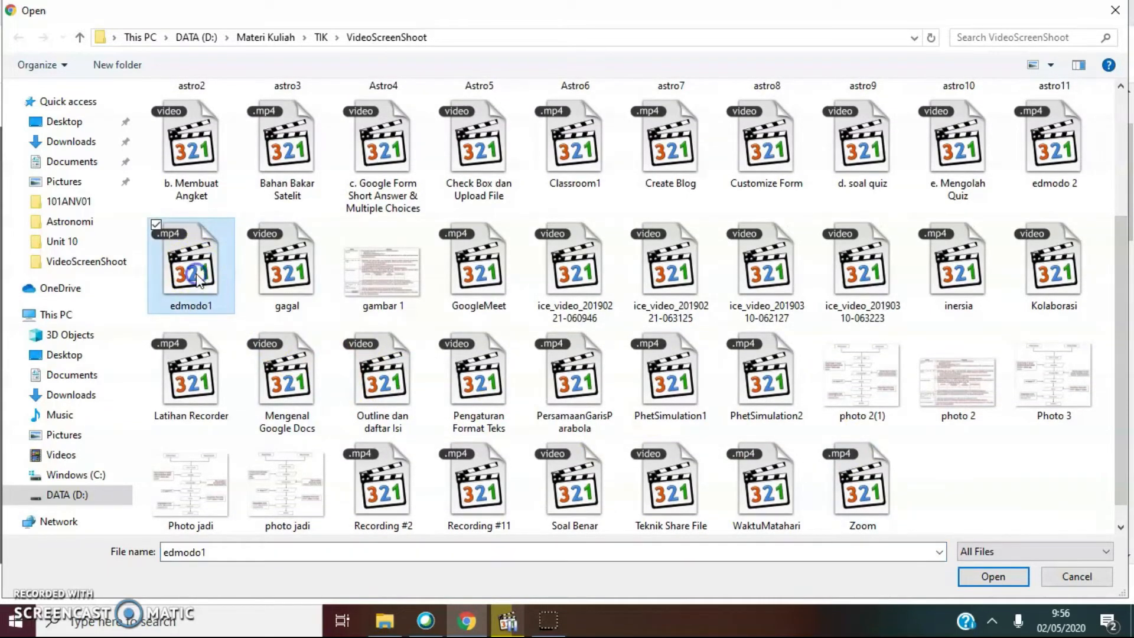
pyautogui.click(976, 578)
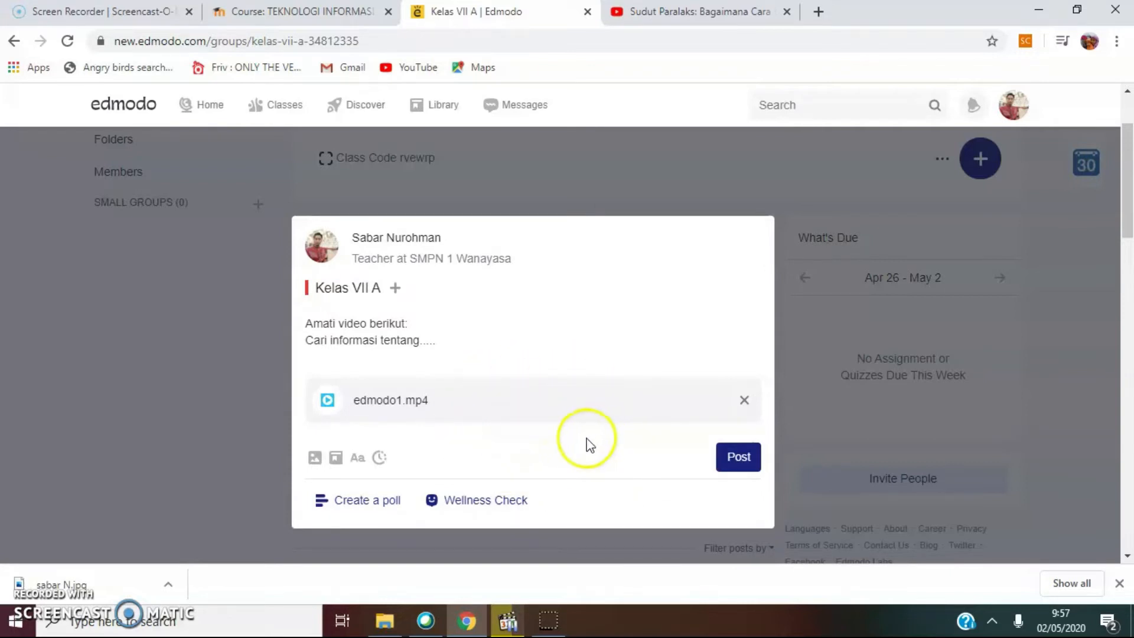
pyautogui.click(736, 466)
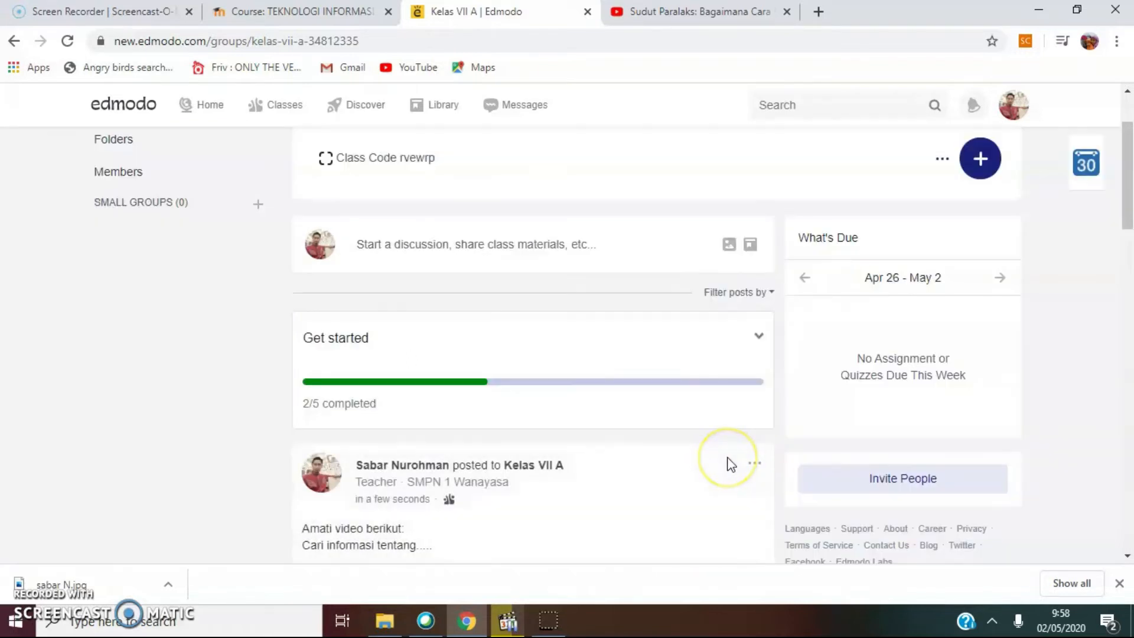
# Play the video in the newly published post for a few seconds and pause it
pyautogui.scroll(-4, 715, 464)
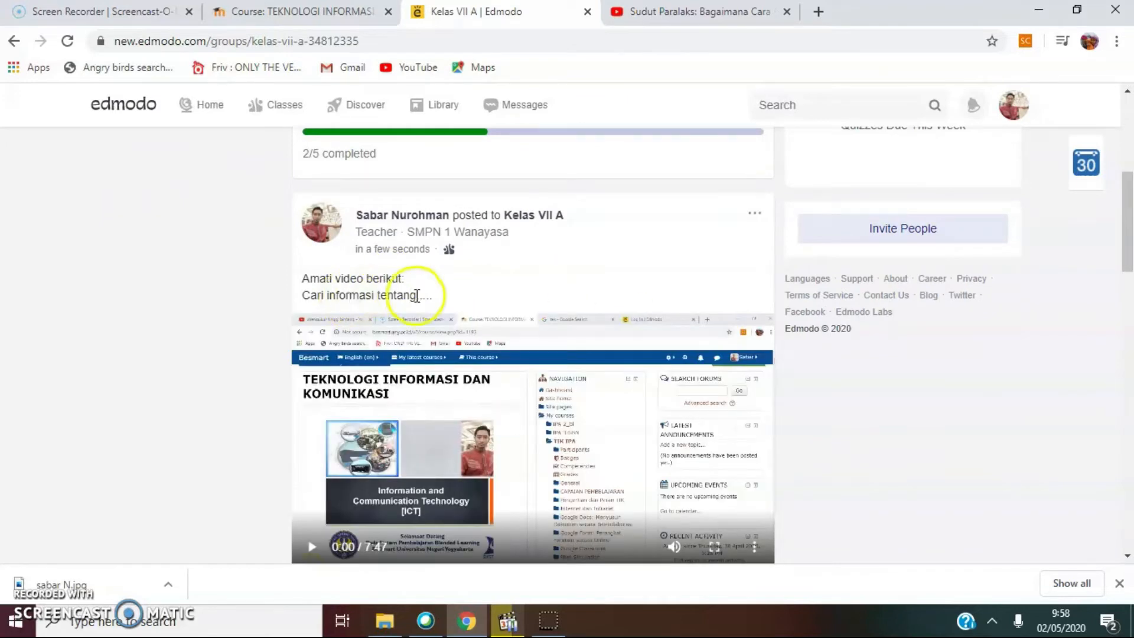
pyautogui.scroll(-1, 455, 430)
pyautogui.click(312, 463)
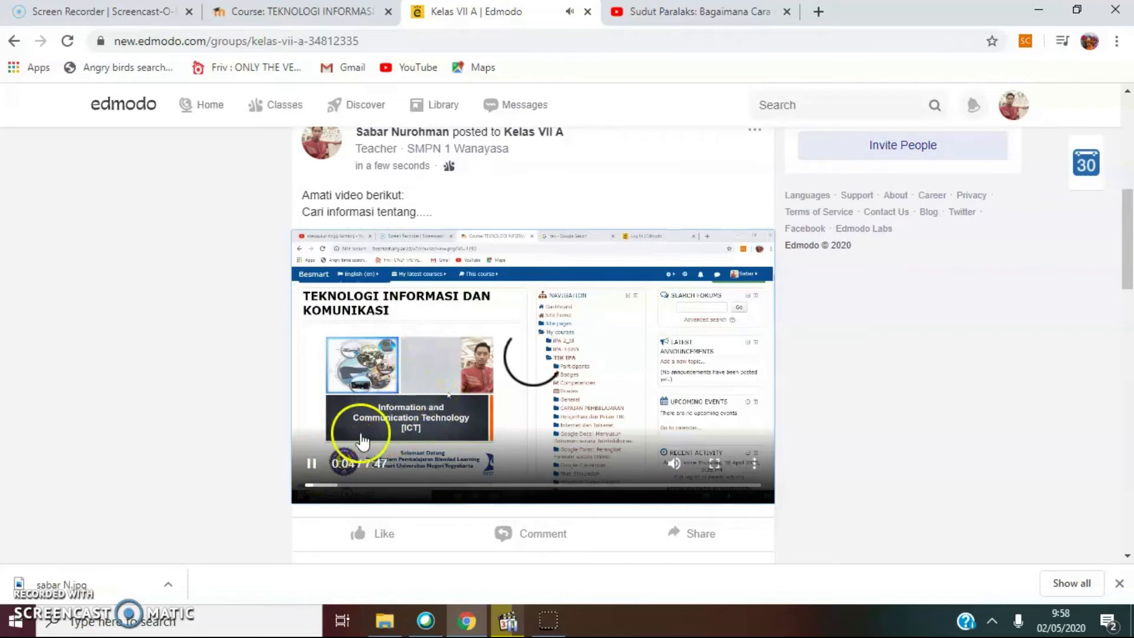
pyautogui.click(312, 470)
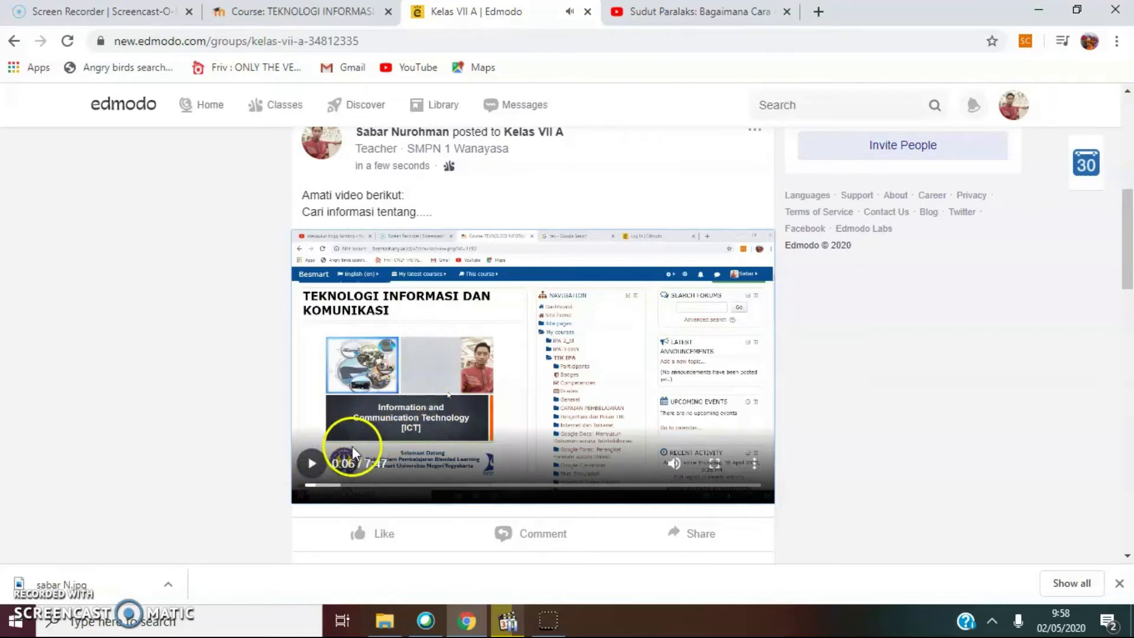
# Look over the video post and the orbit image post in the Kelas VII A feed
pyautogui.scroll(1, 413, 447)
pyautogui.scroll(4, 413, 440)
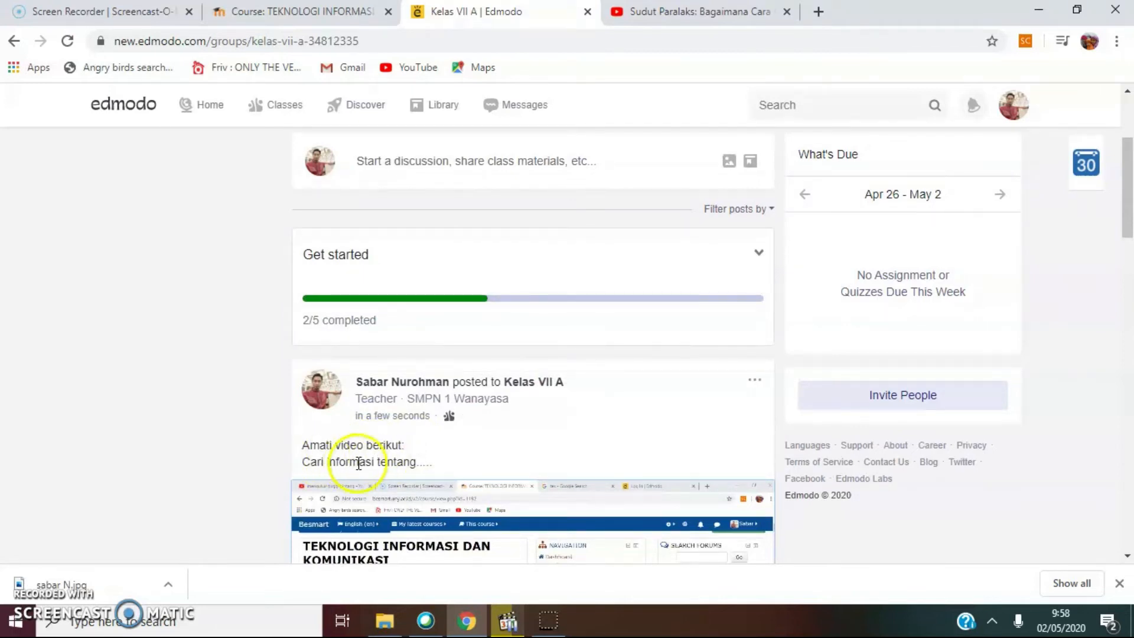
pyautogui.scroll(-12, 386, 526)
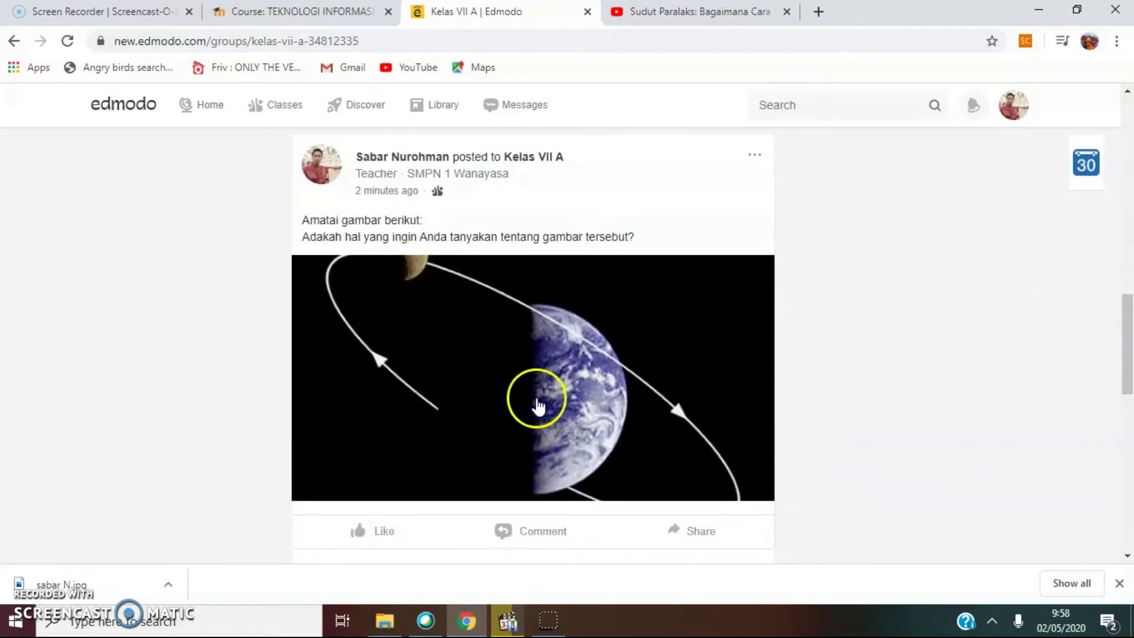
pyautogui.scroll(10, 534, 413)
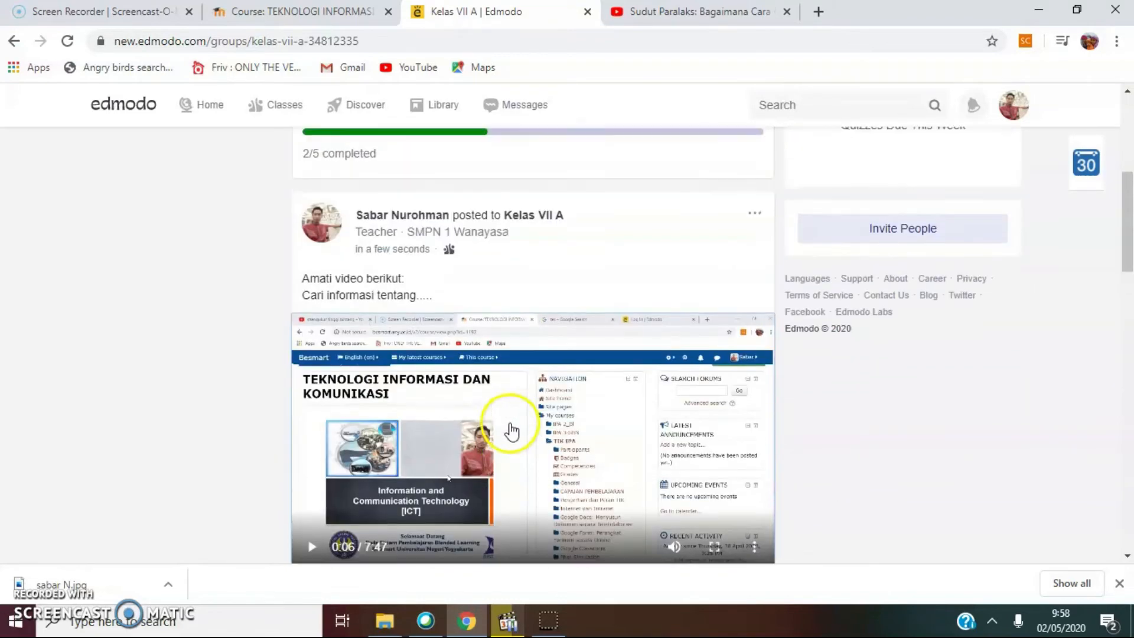
pyautogui.scroll(3, 508, 435)
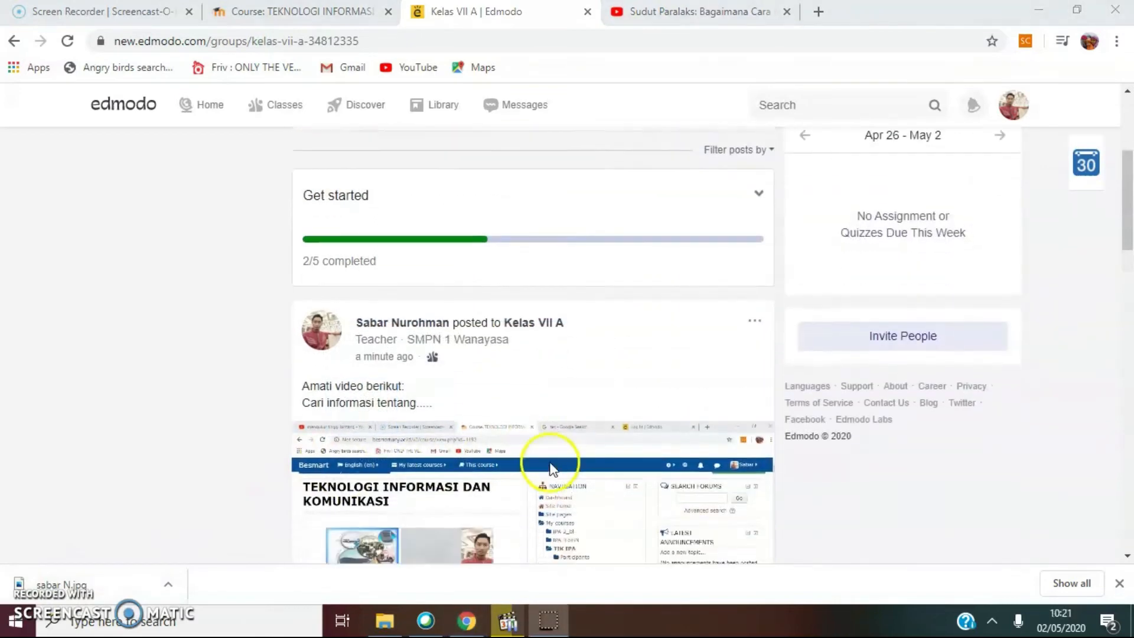
pyautogui.scroll(-3, 539, 455)
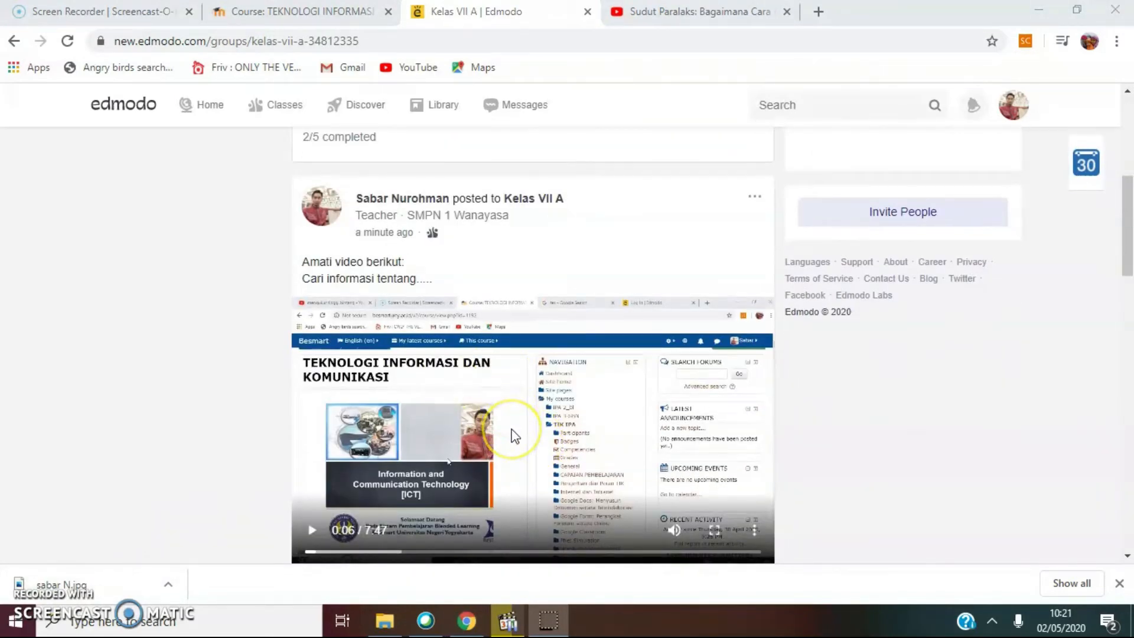
pyautogui.scroll(5, 514, 435)
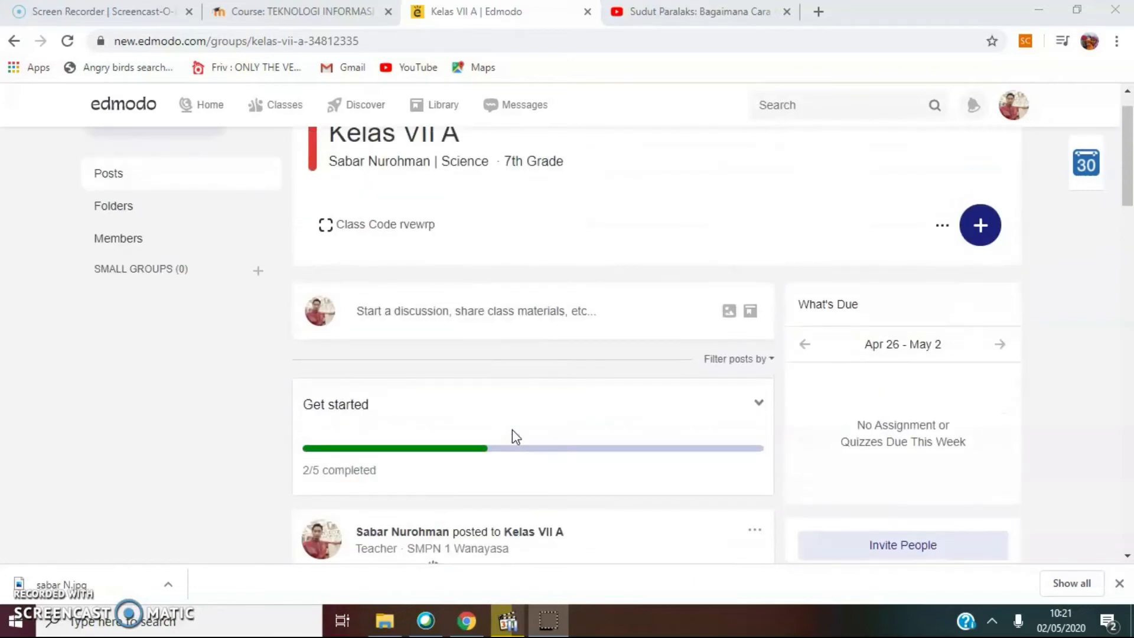
pyautogui.scroll(1, 512, 431)
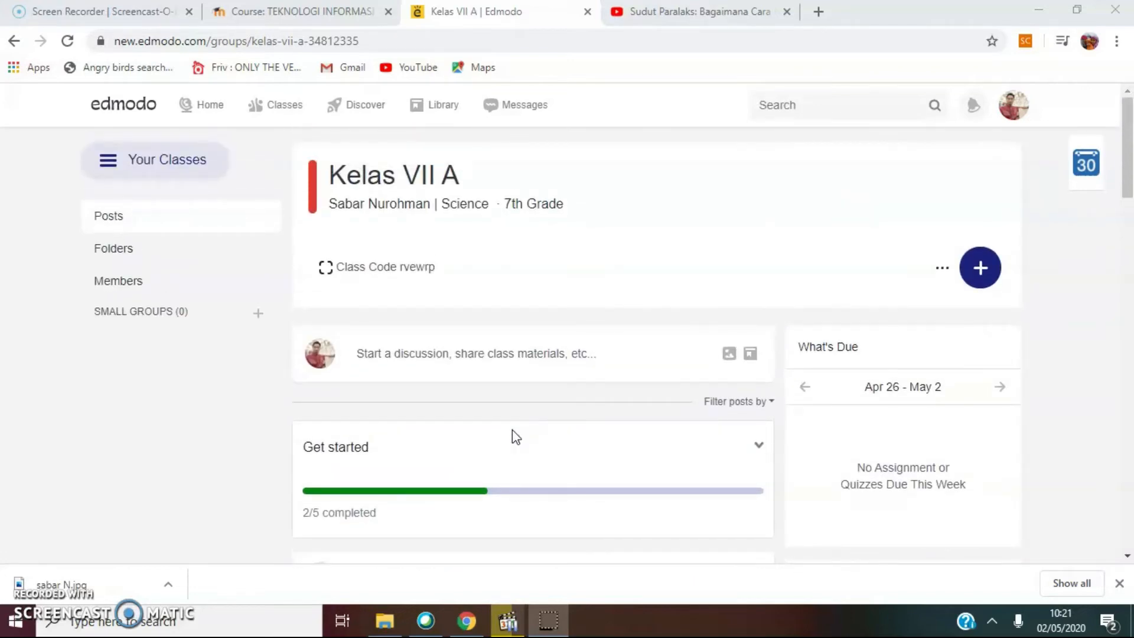
# Publish a new post to Kelas VII A with the text "Perhatikan video dari youtube berikut:"
pyautogui.click(460, 349)
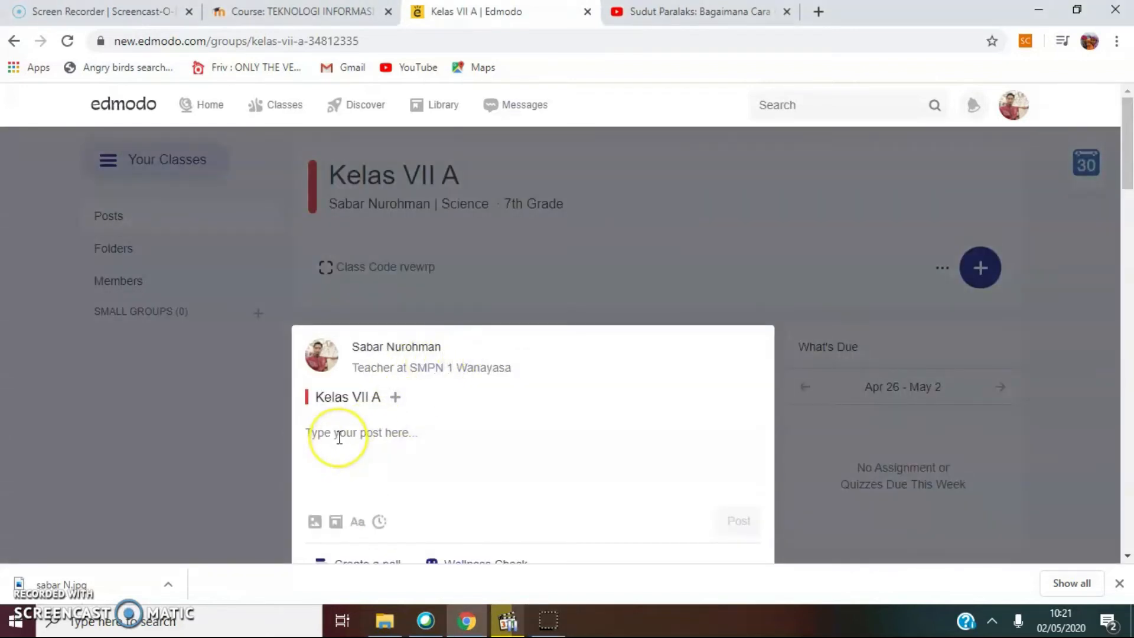
pyautogui.write('Pe')
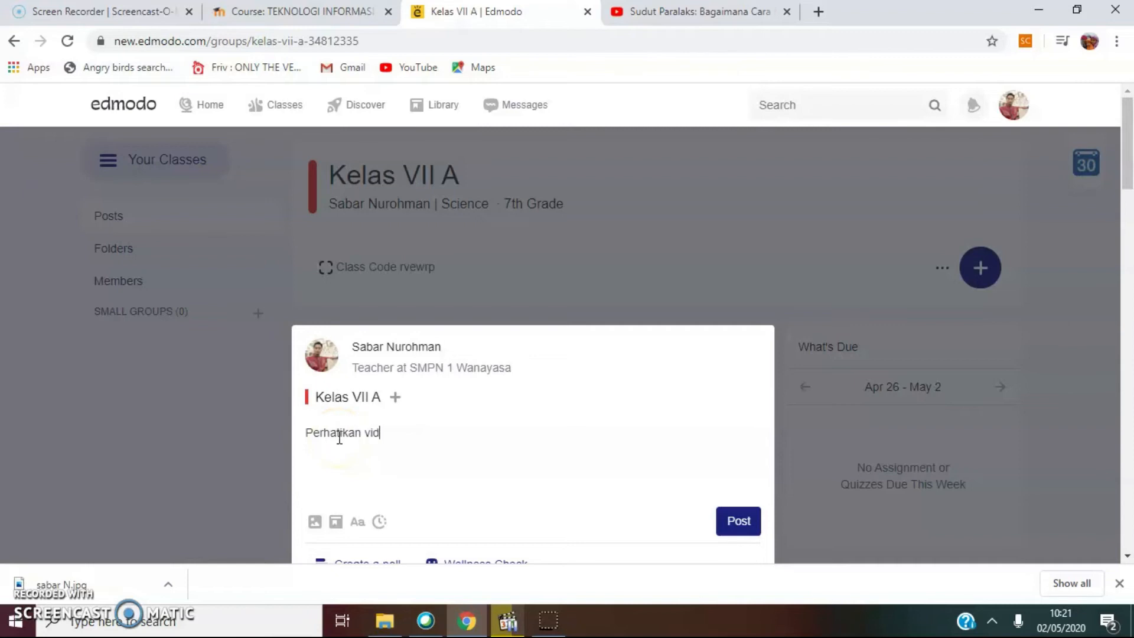
pyautogui.write('rhatikan video dari youtube berikut:')
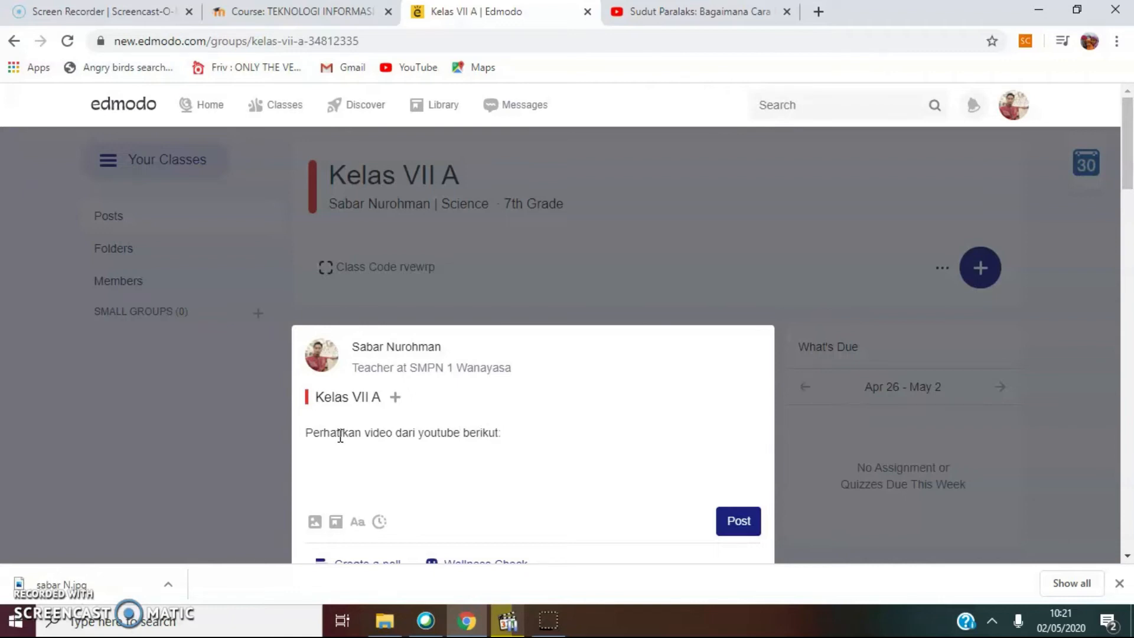
pyautogui.moveTo(1126, 157); pyautogui.dragTo(1127, 192)
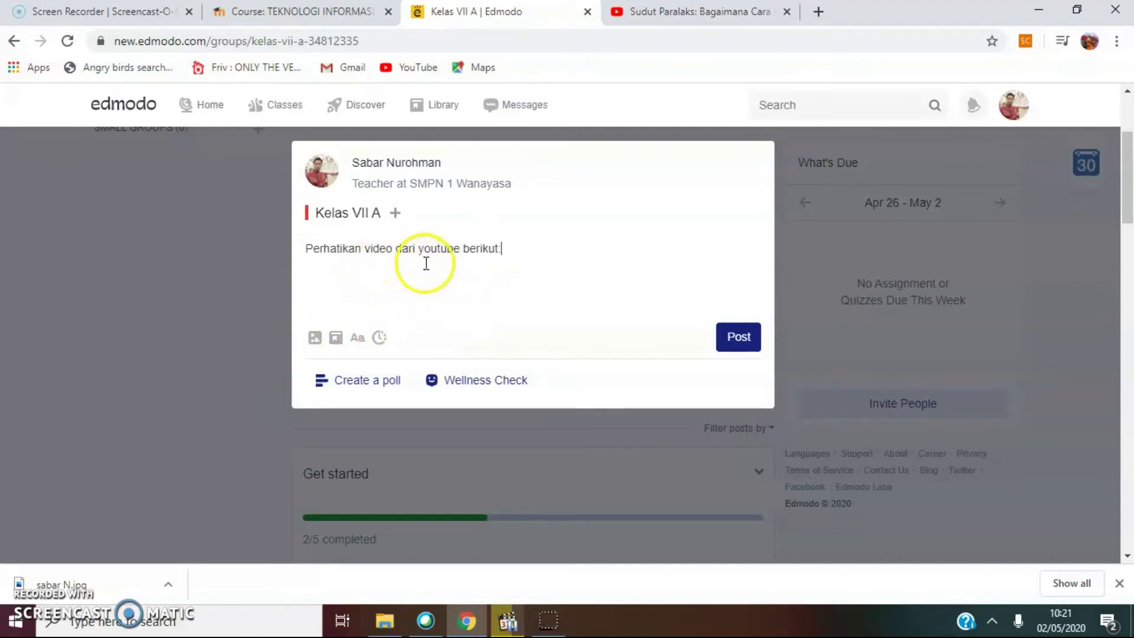
pyautogui.click(742, 343)
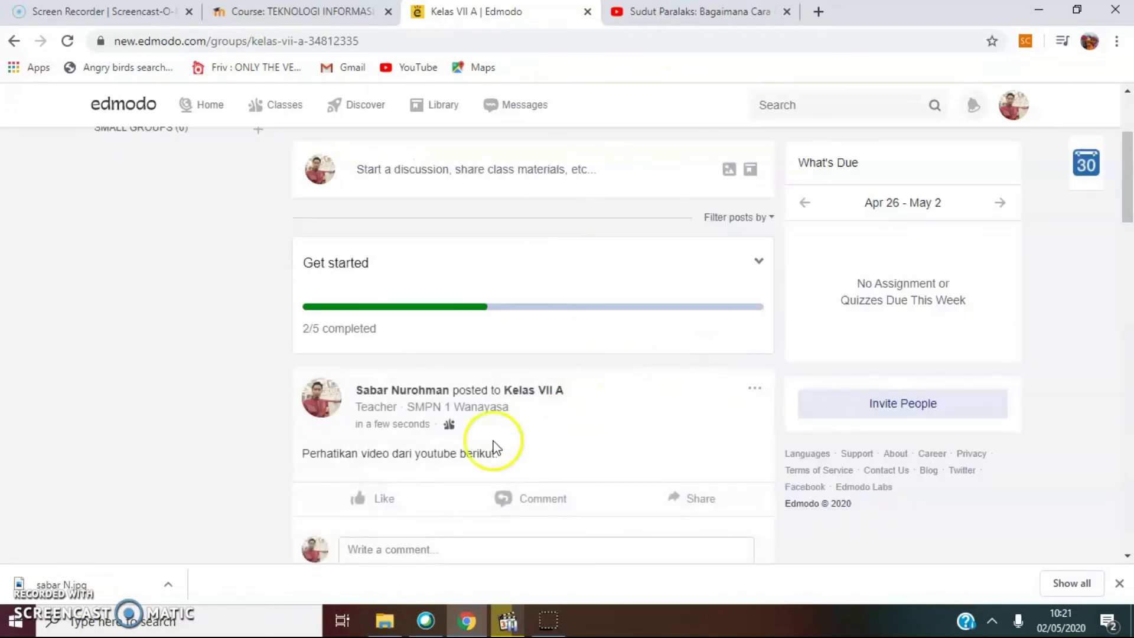
# Open the new YouTube post for editing and start attaching a link to it
pyautogui.scroll(-1, 542, 367)
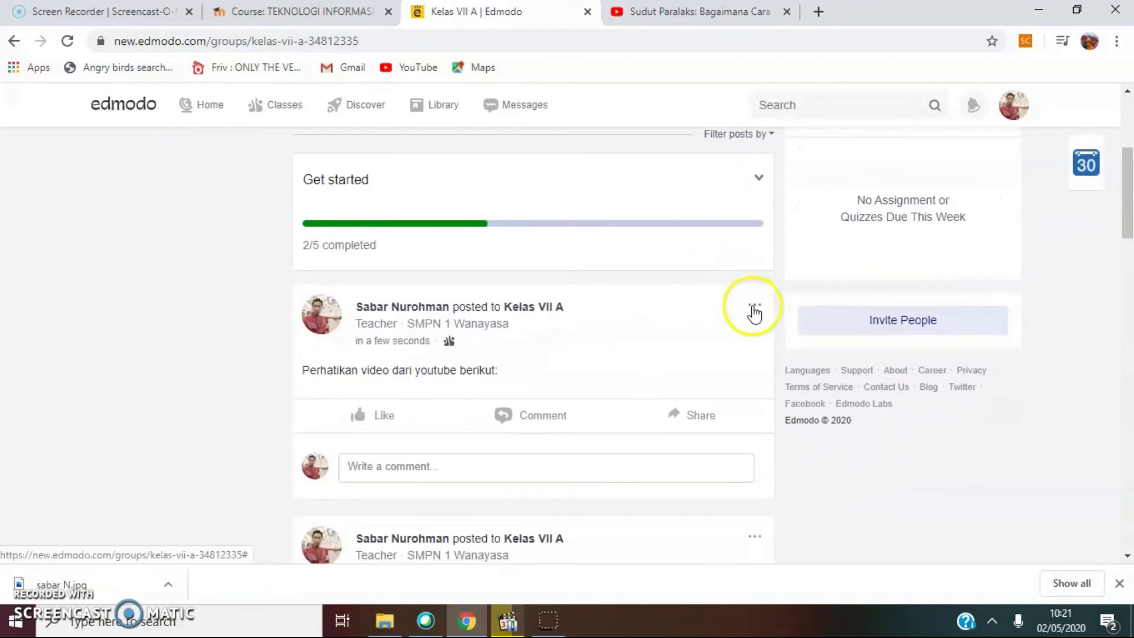
pyautogui.click(755, 308)
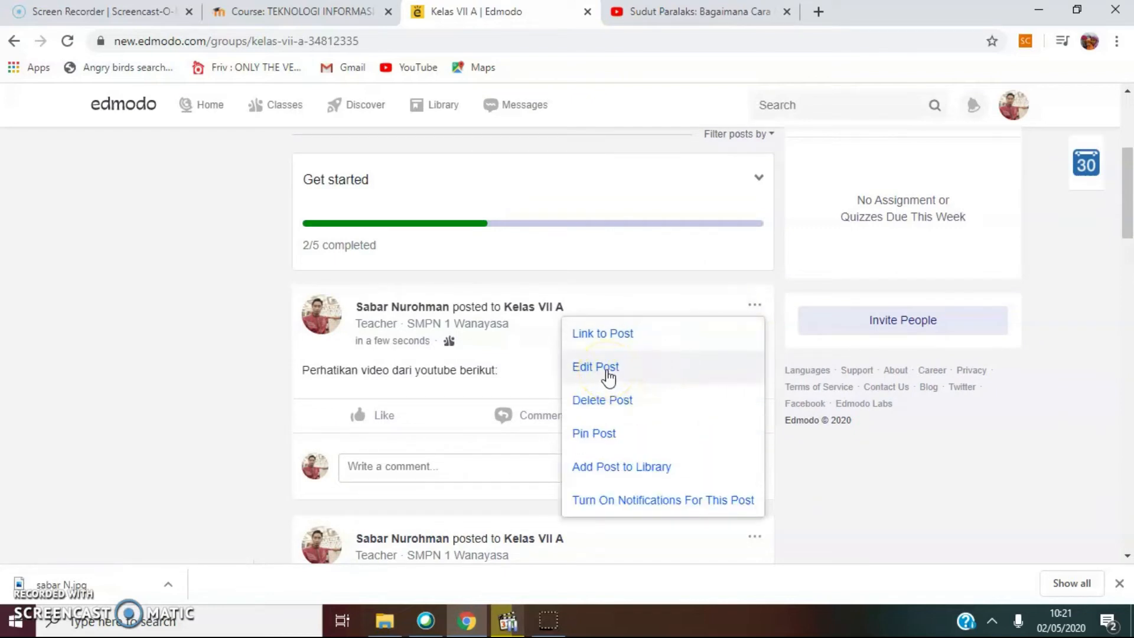
pyautogui.click(608, 374)
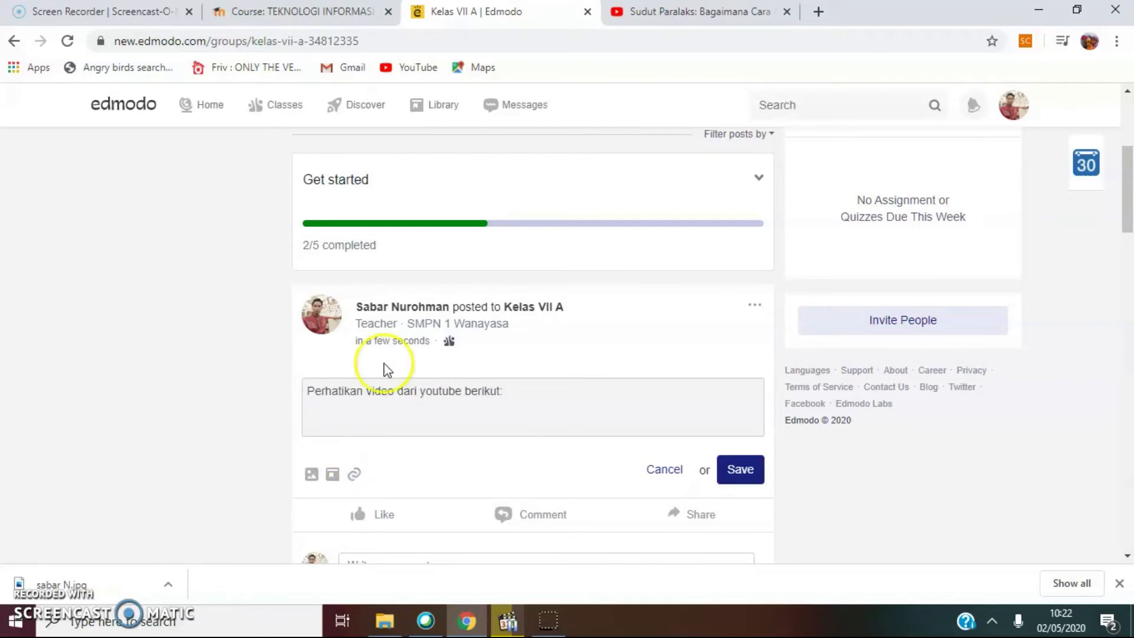
pyautogui.click(353, 475)
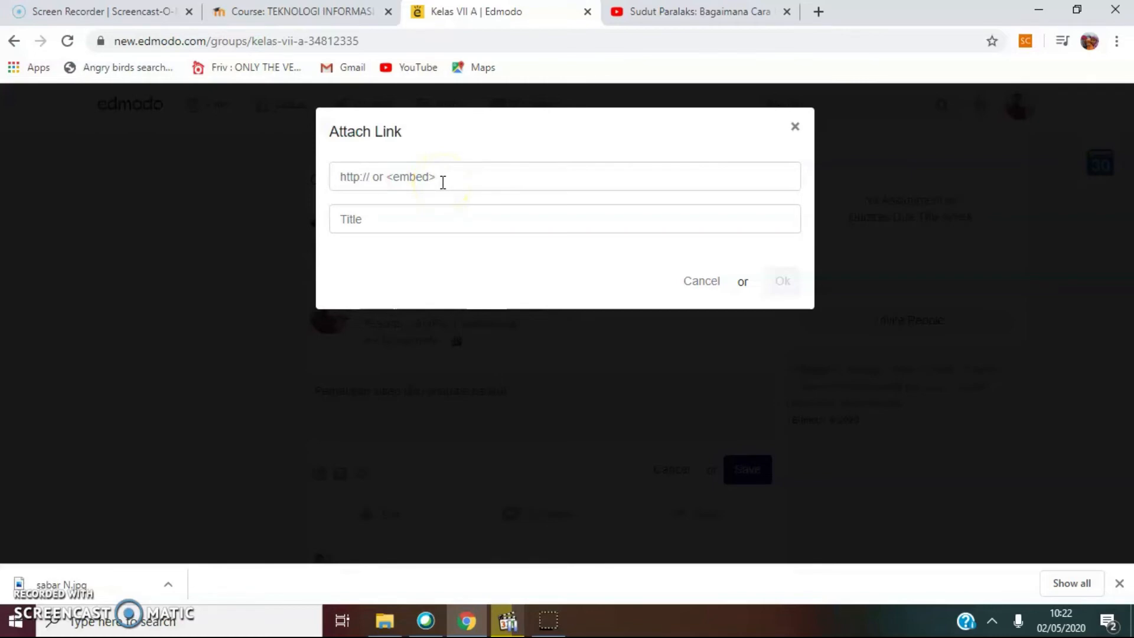
# Copy the embed code of the YouTube video "Sudut Paralaks: Bagaimana Cara Mengukur Jarak Bintang?" from its sharing options
pyautogui.click(663, 14)
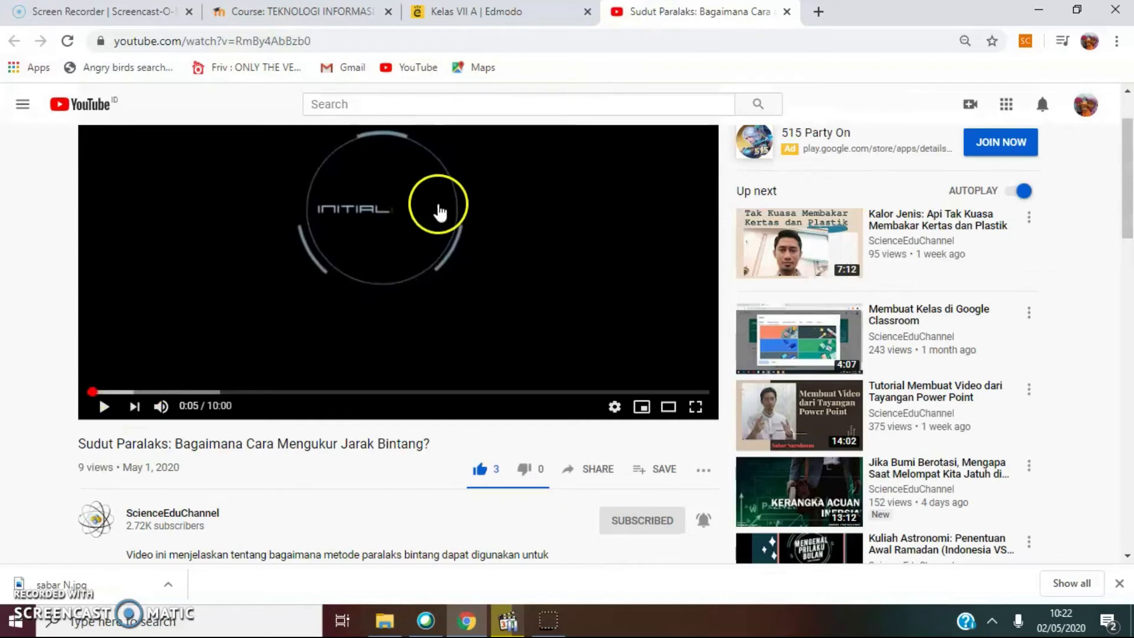
pyautogui.scroll(1, 435, 218)
pyautogui.scroll(-1, 436, 226)
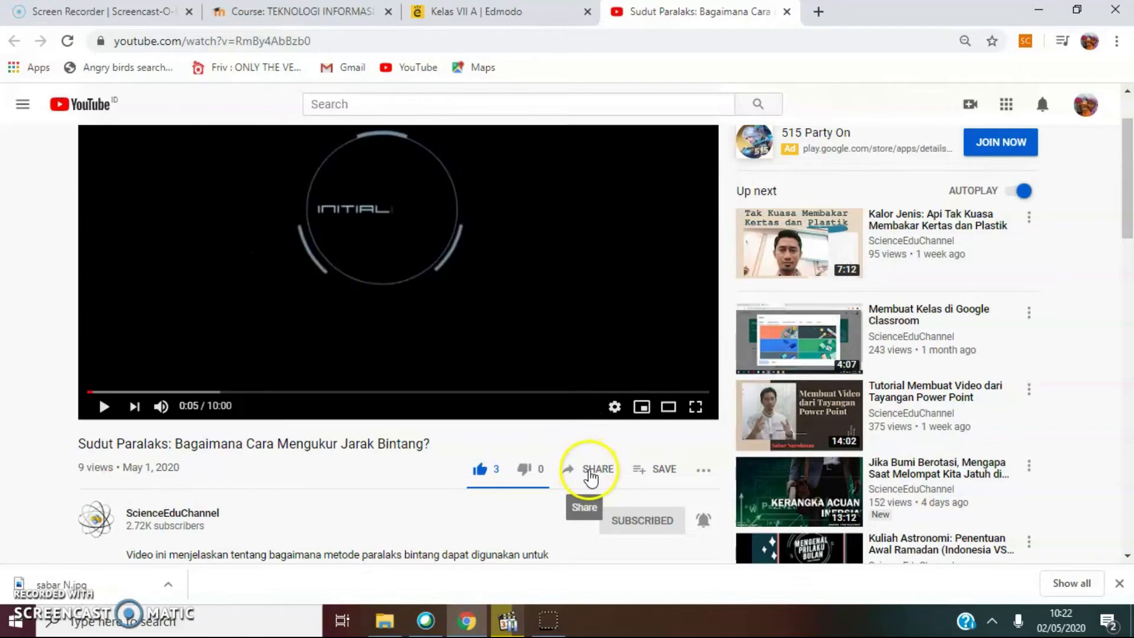
pyautogui.click(593, 476)
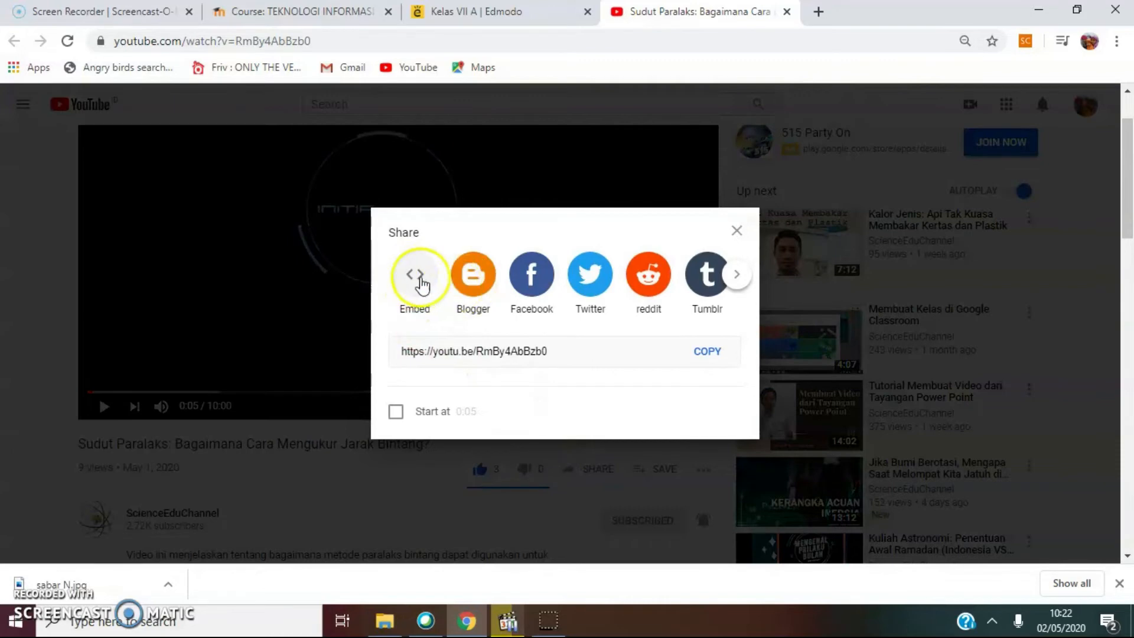
pyautogui.click(415, 275)
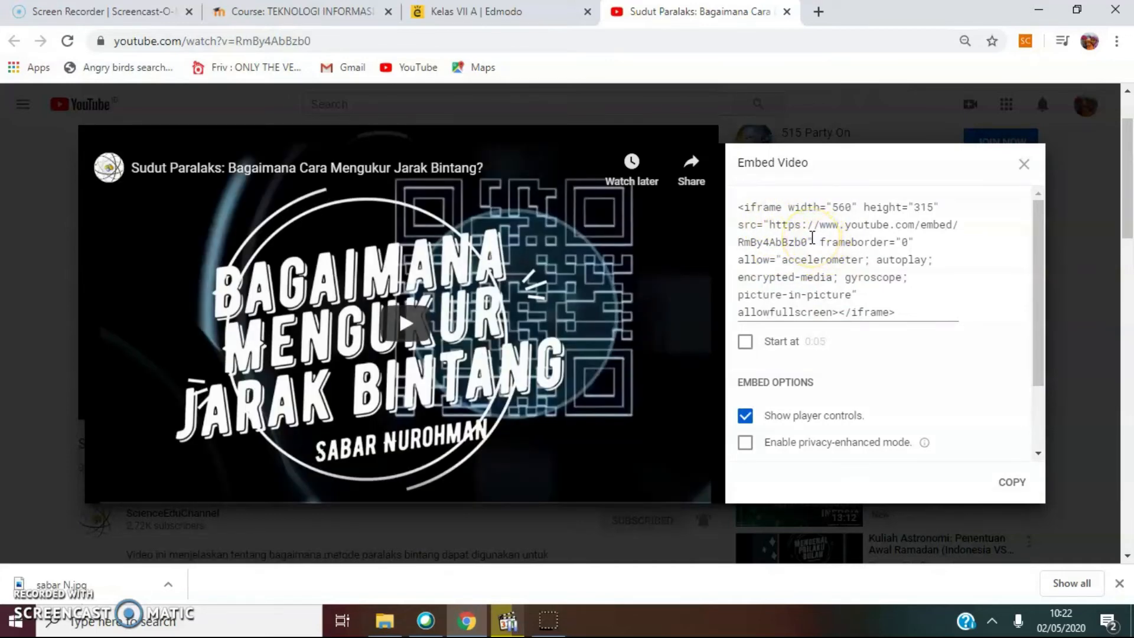
pyautogui.click(813, 238)
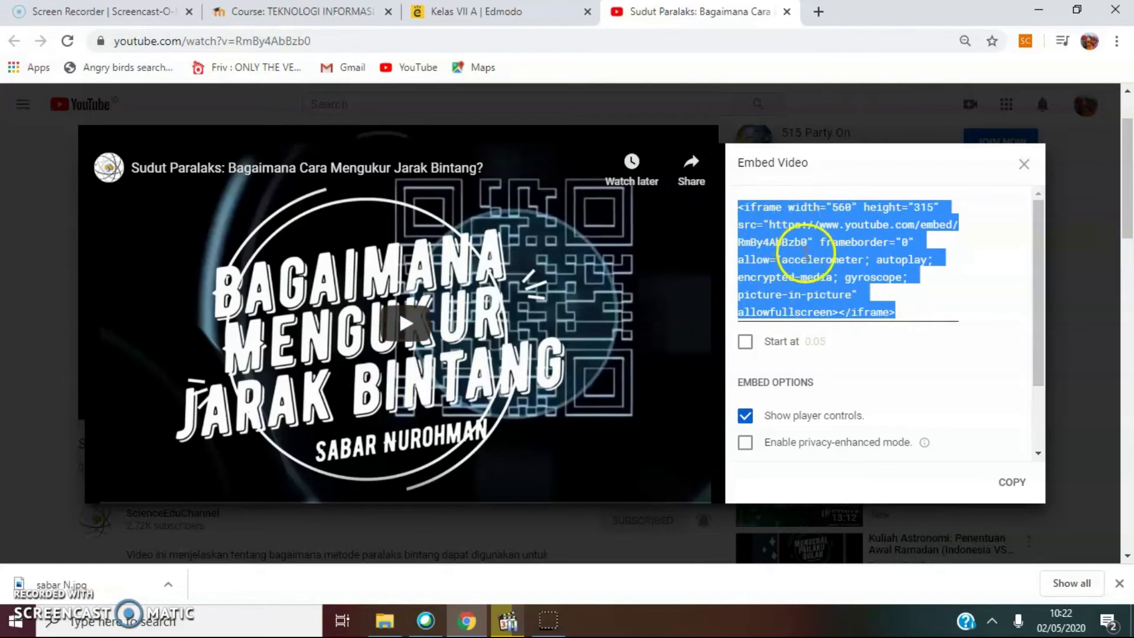
pyautogui.rightClick(805, 252)
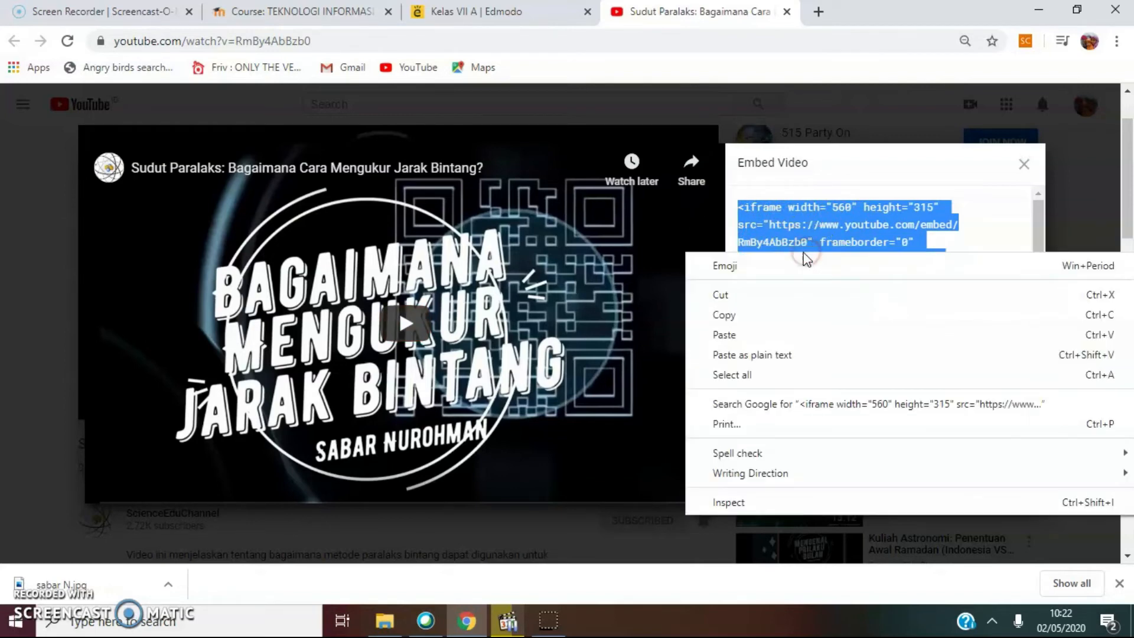
pyautogui.click(745, 317)
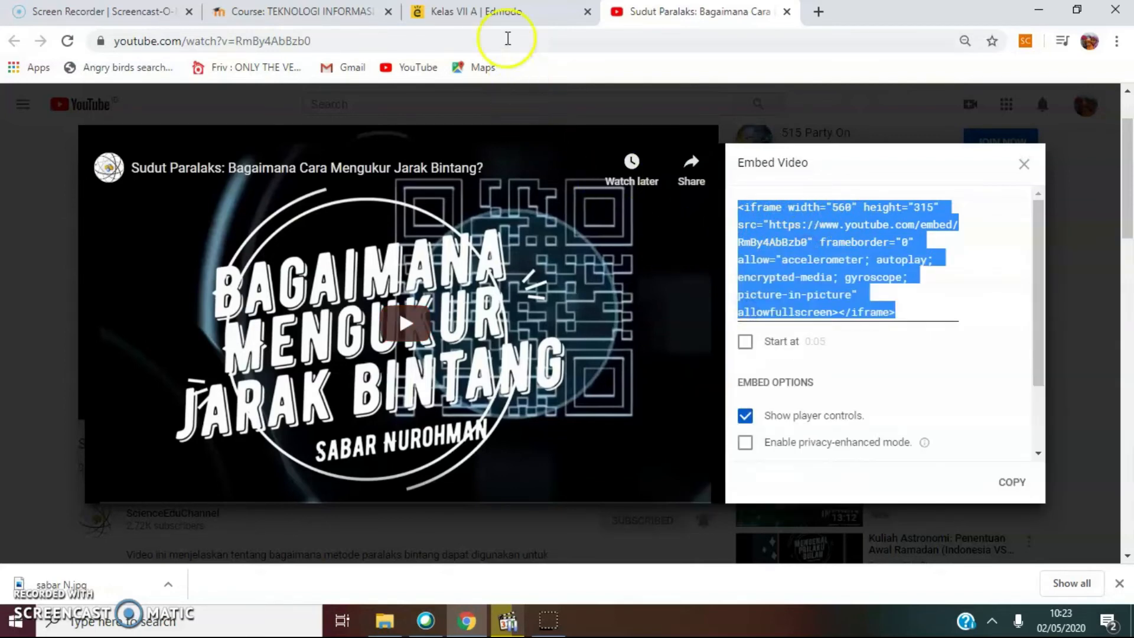
# Back in Edmodo, attach the copied embed code to the YouTube post as a link titled "Video apa...."
pyautogui.click(499, 13)
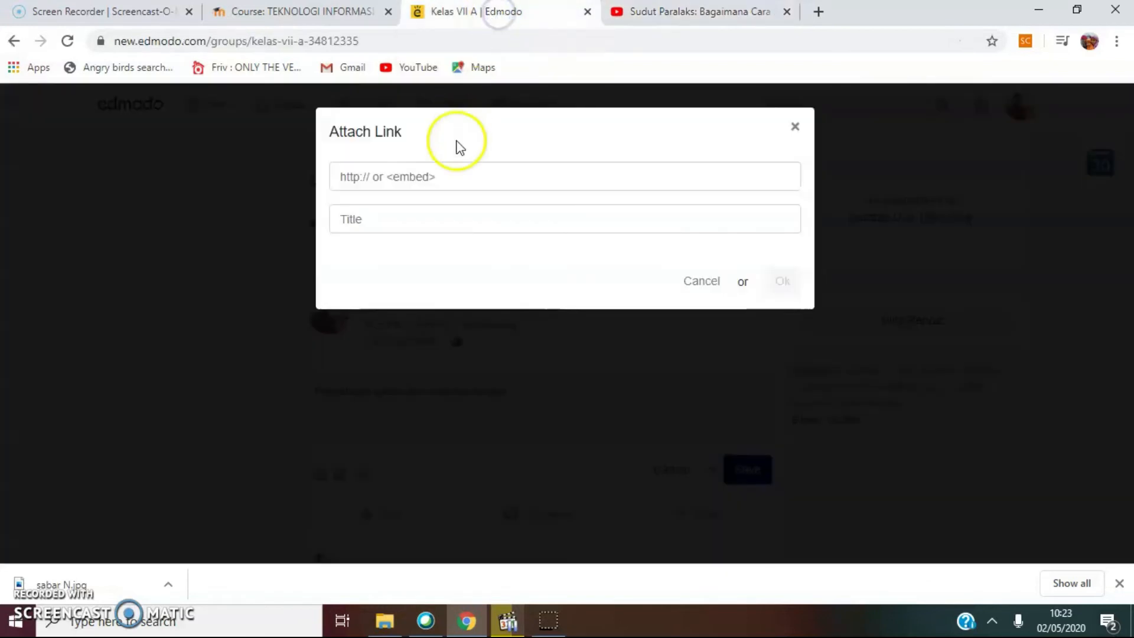
pyautogui.click(451, 177)
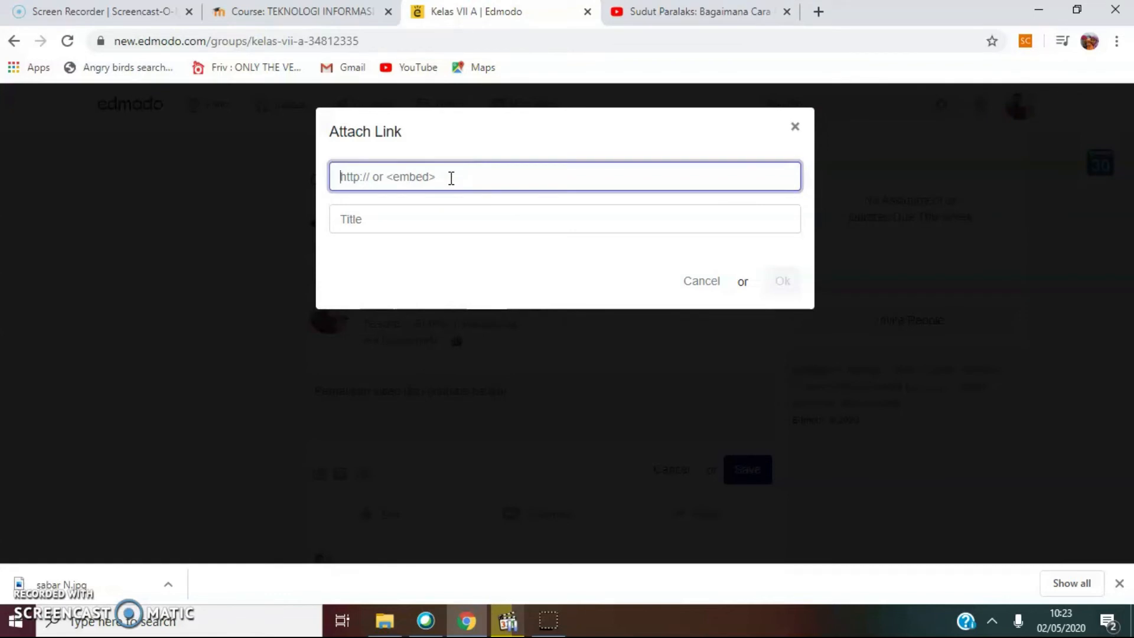
pyautogui.hotkey('ctrl', 'v')
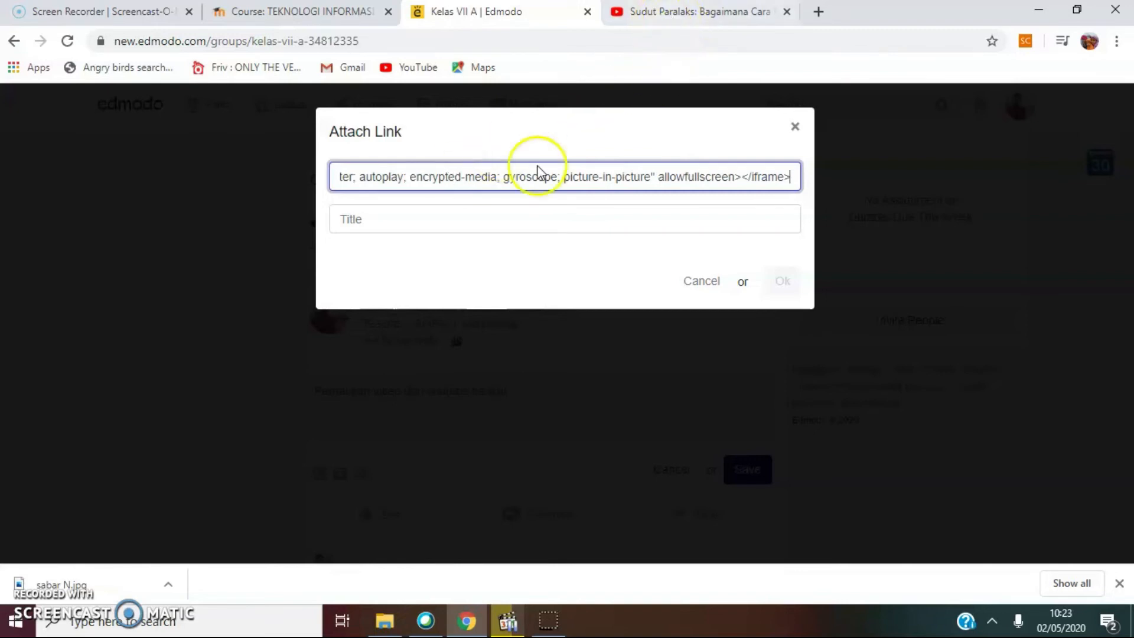
pyautogui.click(400, 220)
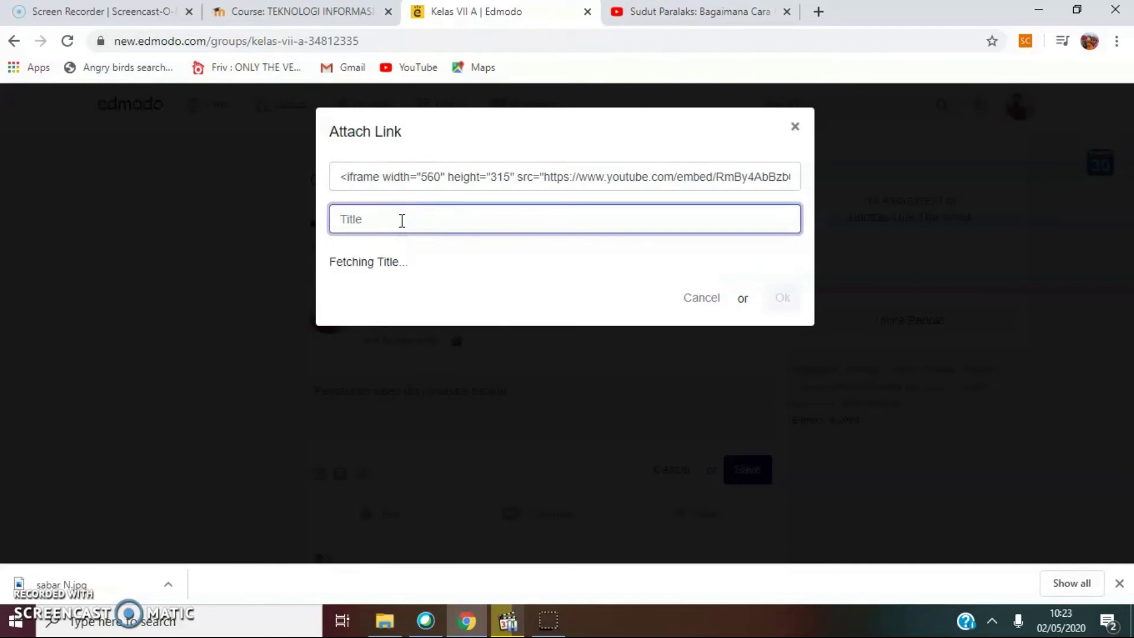
pyautogui.write('Video apa....')
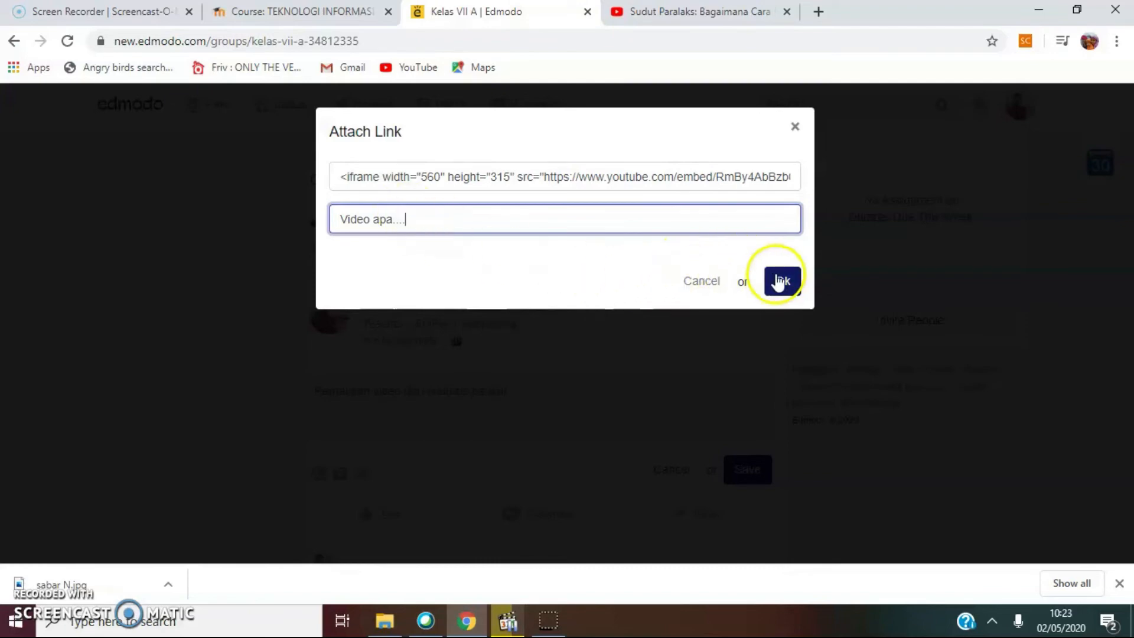
pyautogui.click(780, 282)
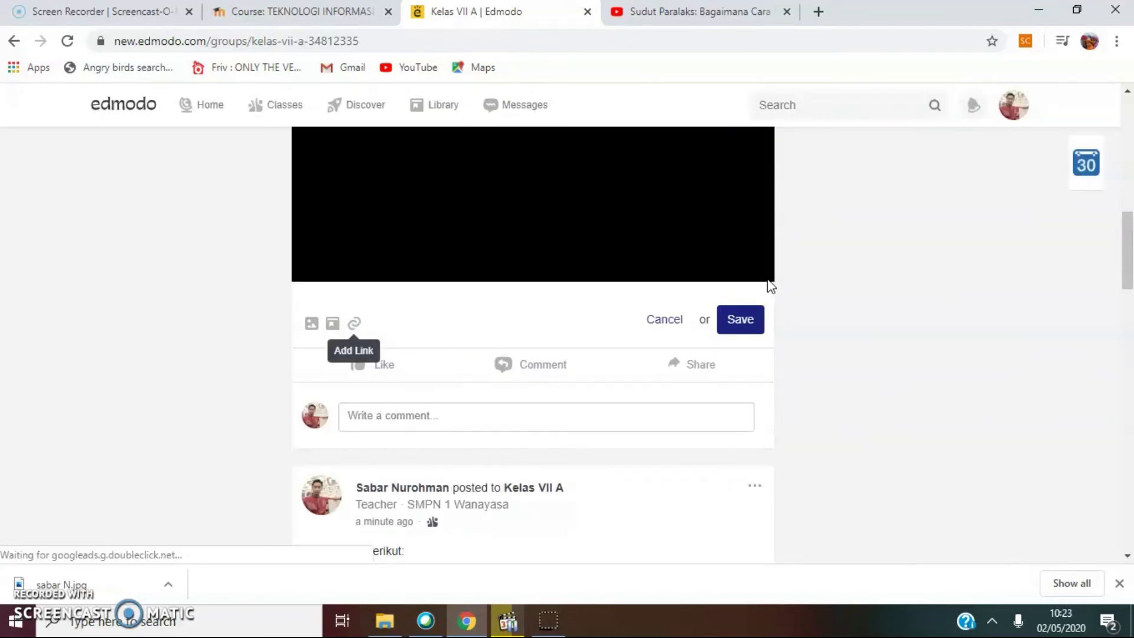
# Check the embedded video in the post being edited and revisit its embed code on YouTube
pyautogui.scroll(4, 620, 430)
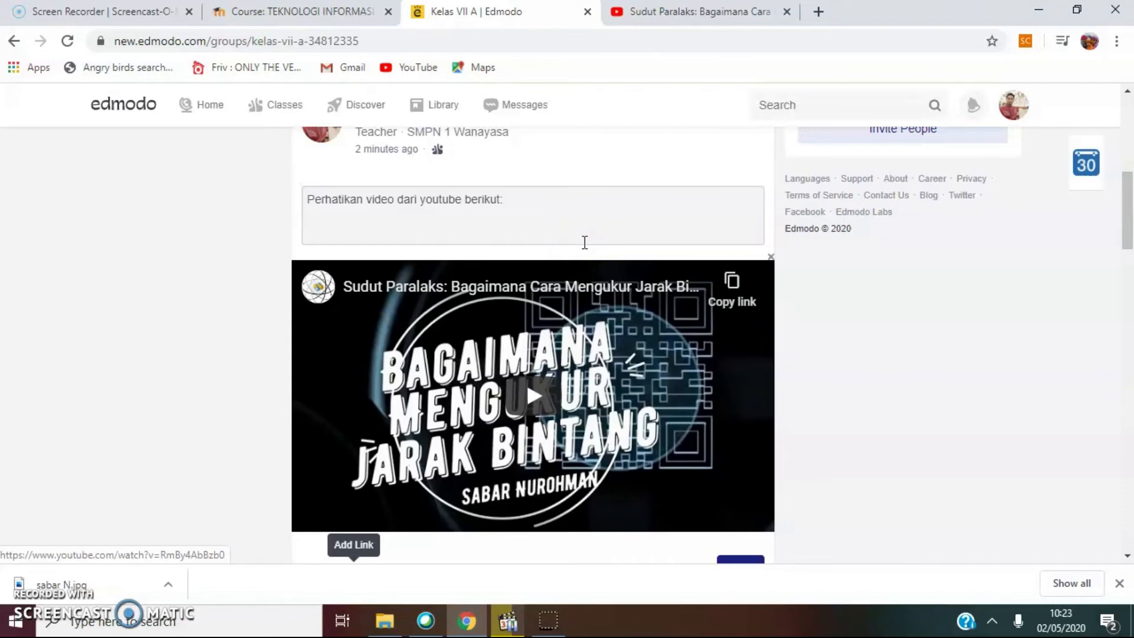
pyautogui.scroll(-3, 579, 243)
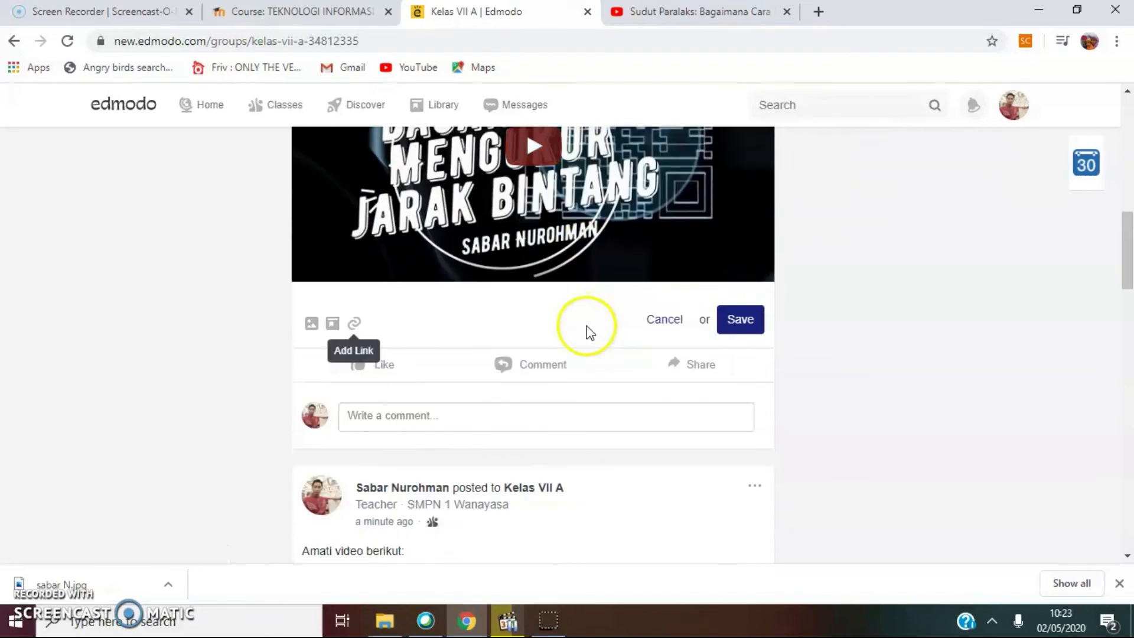
pyautogui.scroll(-7, 587, 333)
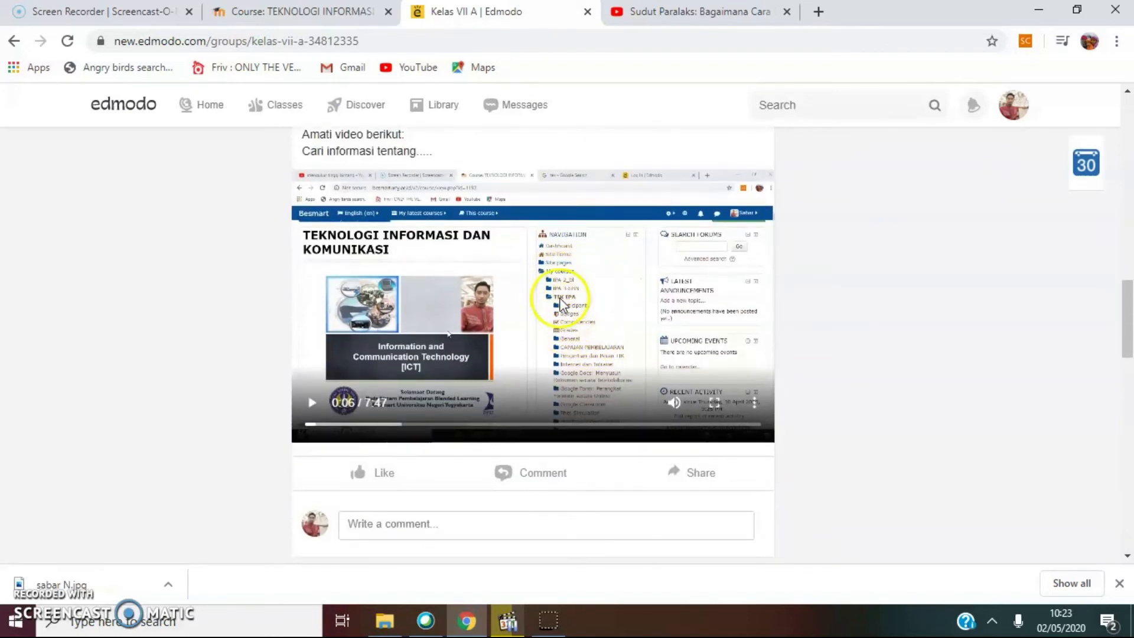
pyautogui.scroll(10, 578, 331)
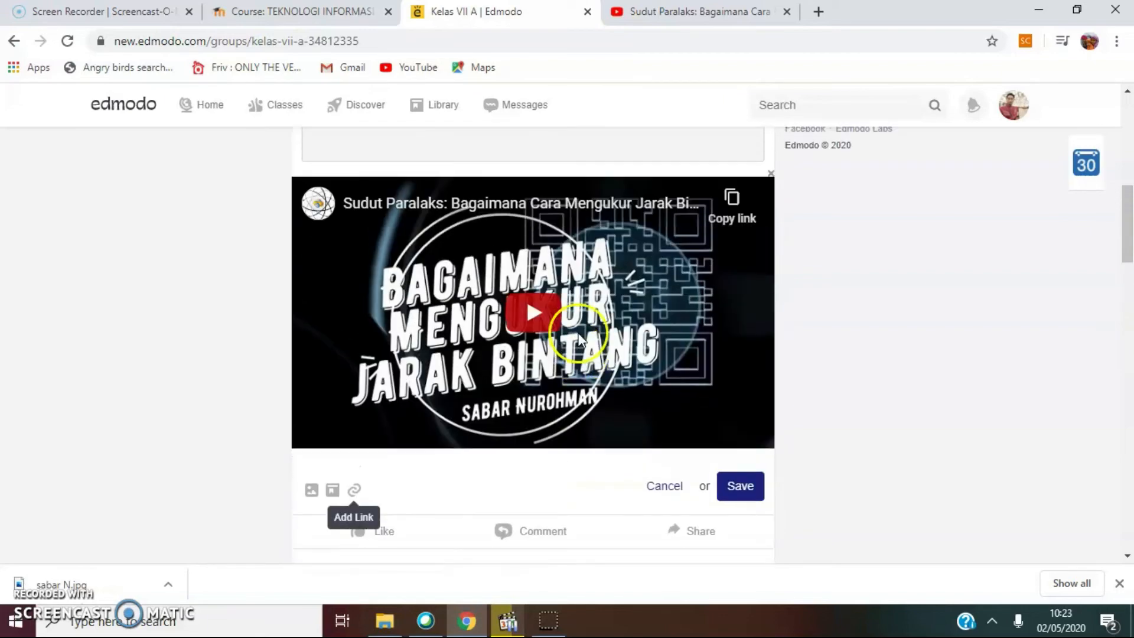
pyautogui.scroll(3, 588, 349)
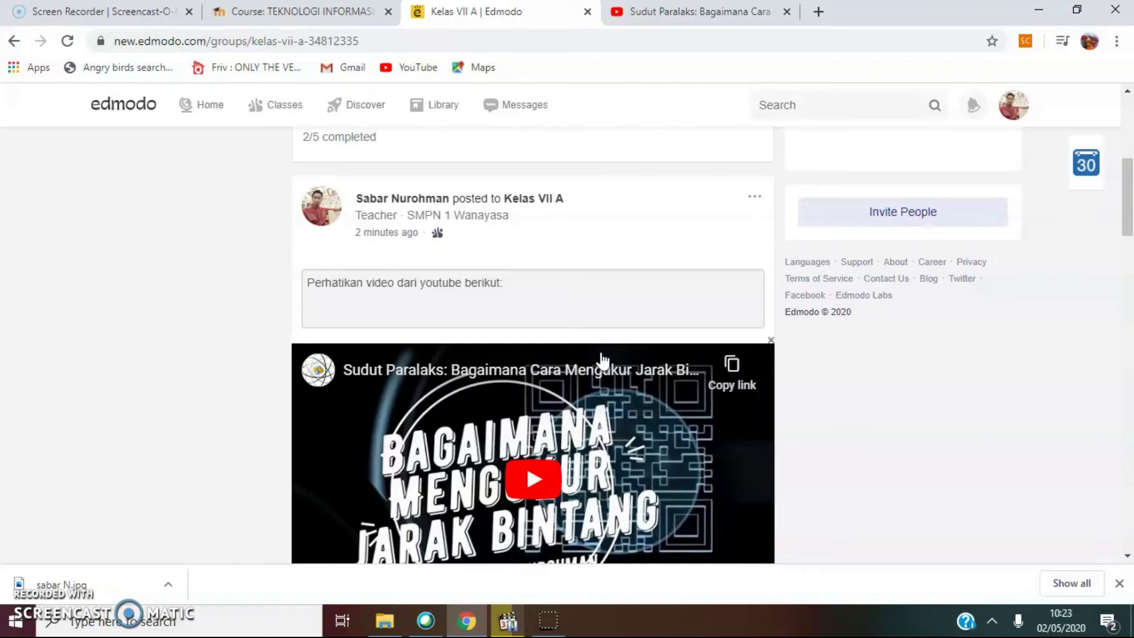
pyautogui.click(702, 12)
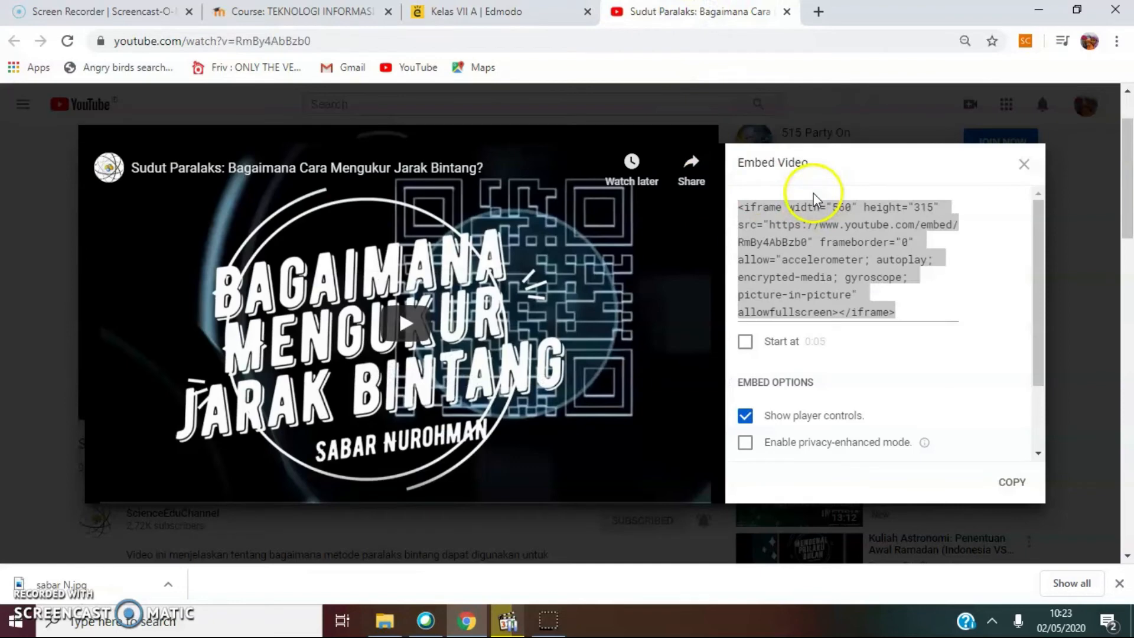
pyautogui.click(795, 204)
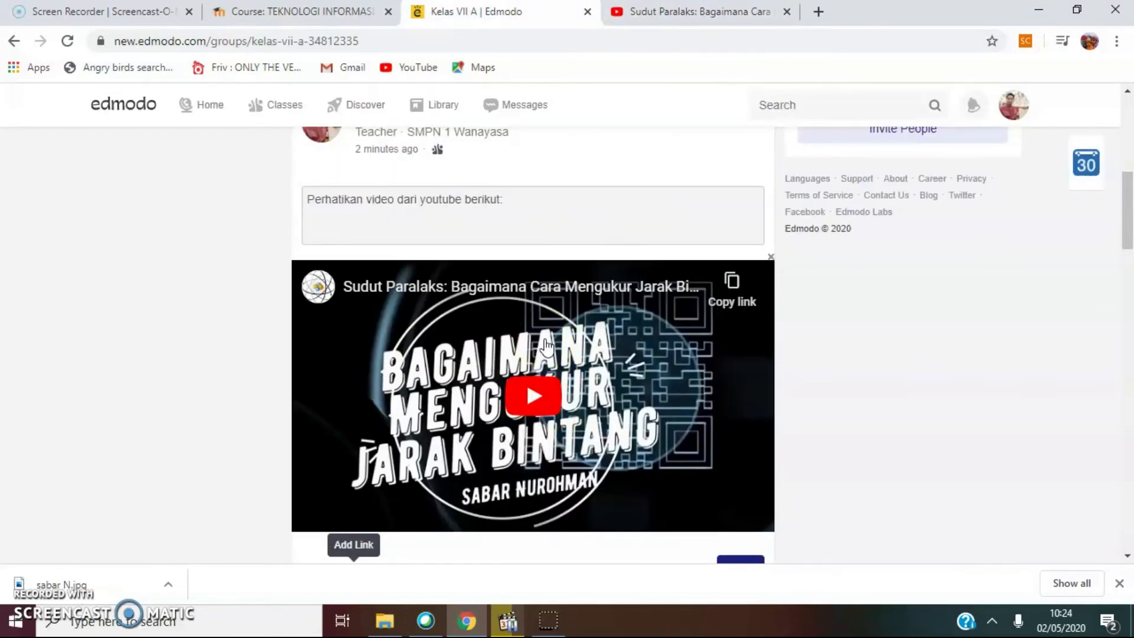
# Look through the Kelas VII A feed, from the embedded YouTube video down to the orbit image and lesson introduction posts
pyautogui.scroll(4, 547, 349)
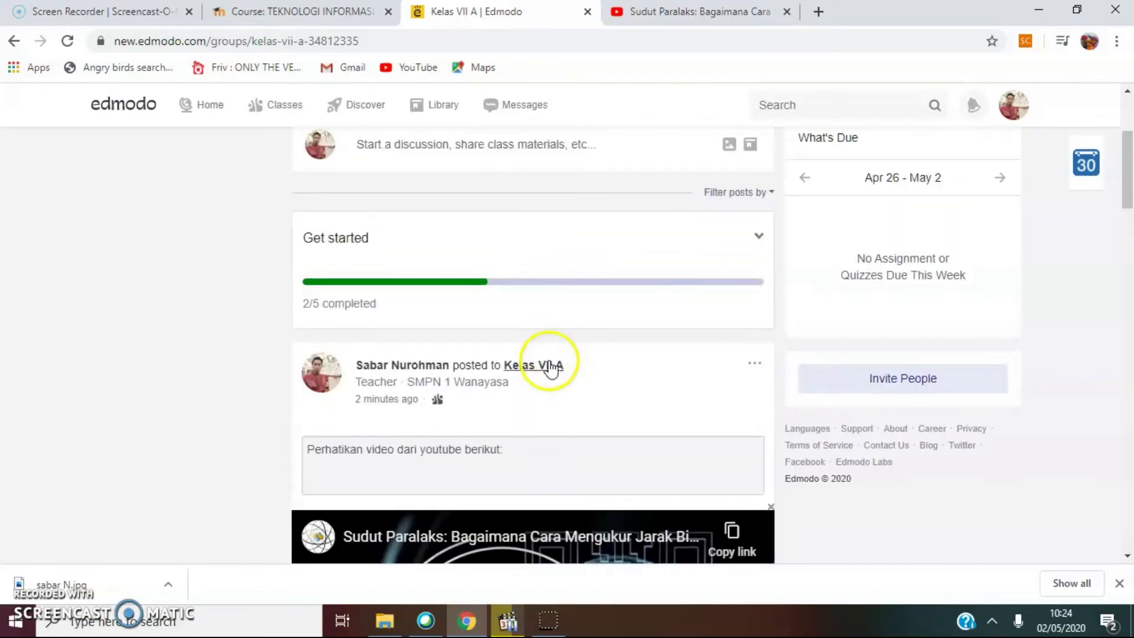
pyautogui.scroll(-15, 549, 408)
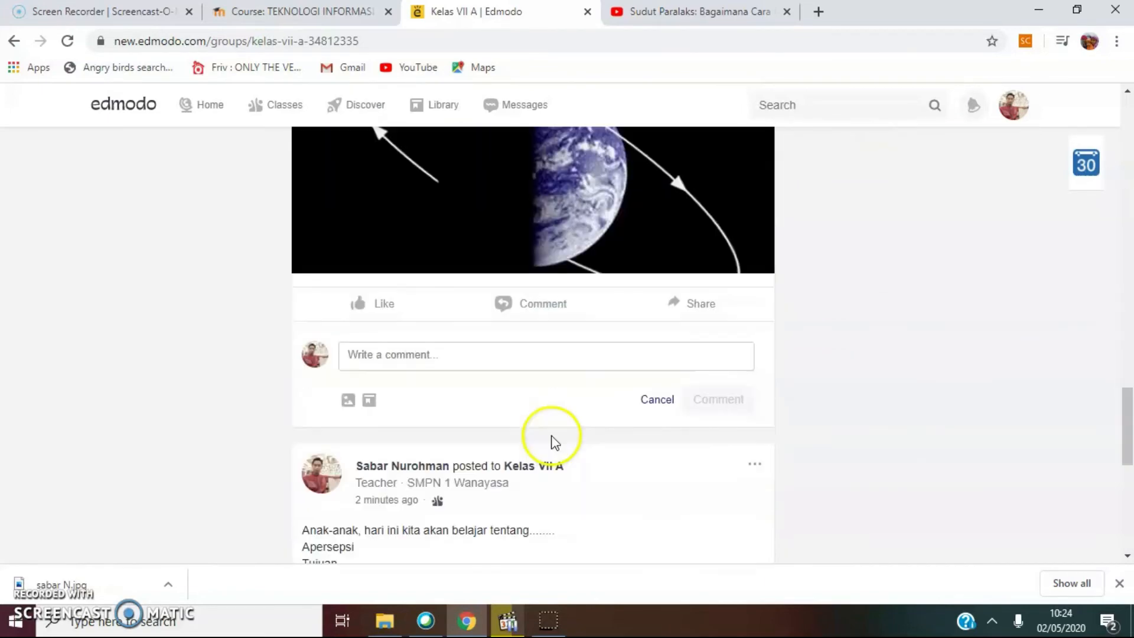
pyautogui.scroll(-4, 549, 437)
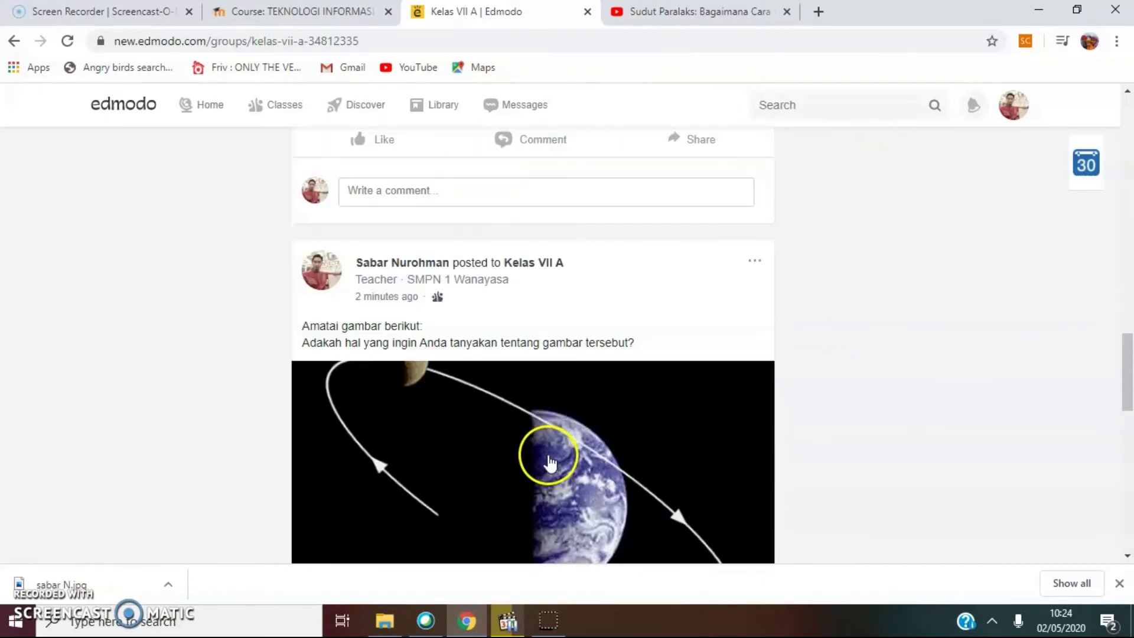
pyautogui.scroll(-9, 551, 458)
pyautogui.scroll(7, 590, 408)
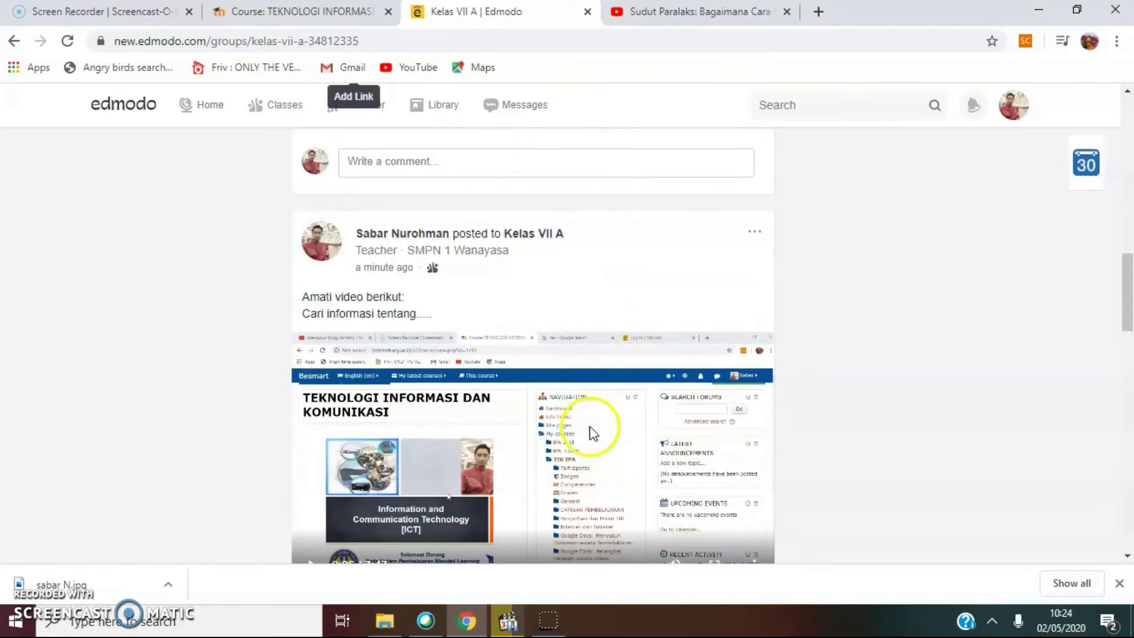
pyautogui.scroll(5, 598, 417)
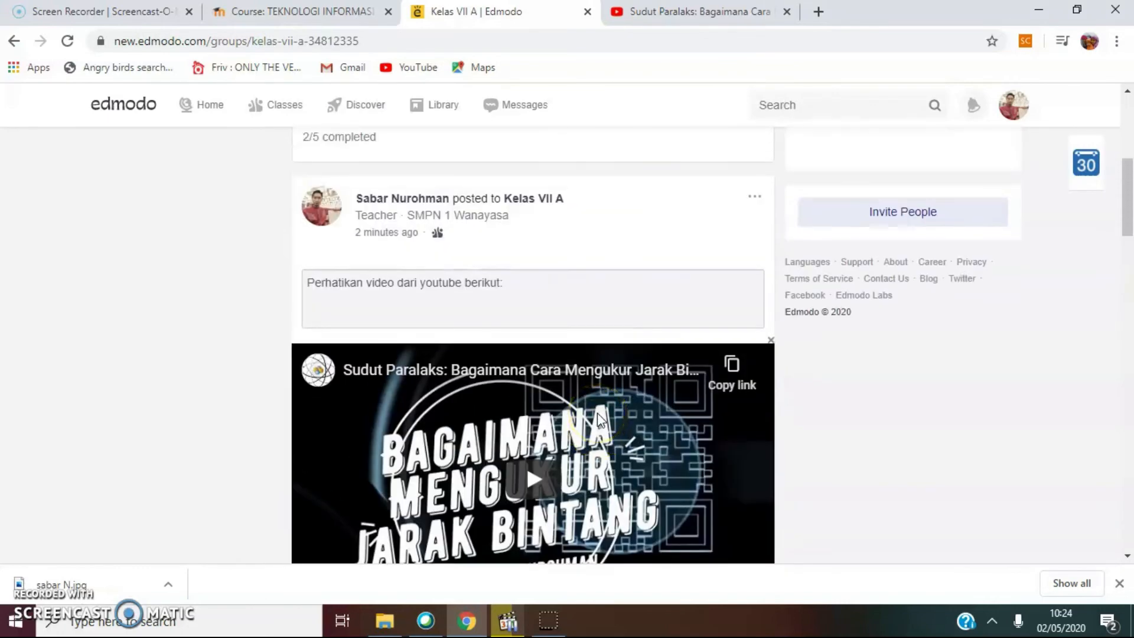
pyautogui.scroll(3, 598, 431)
pyautogui.scroll(2, 597, 436)
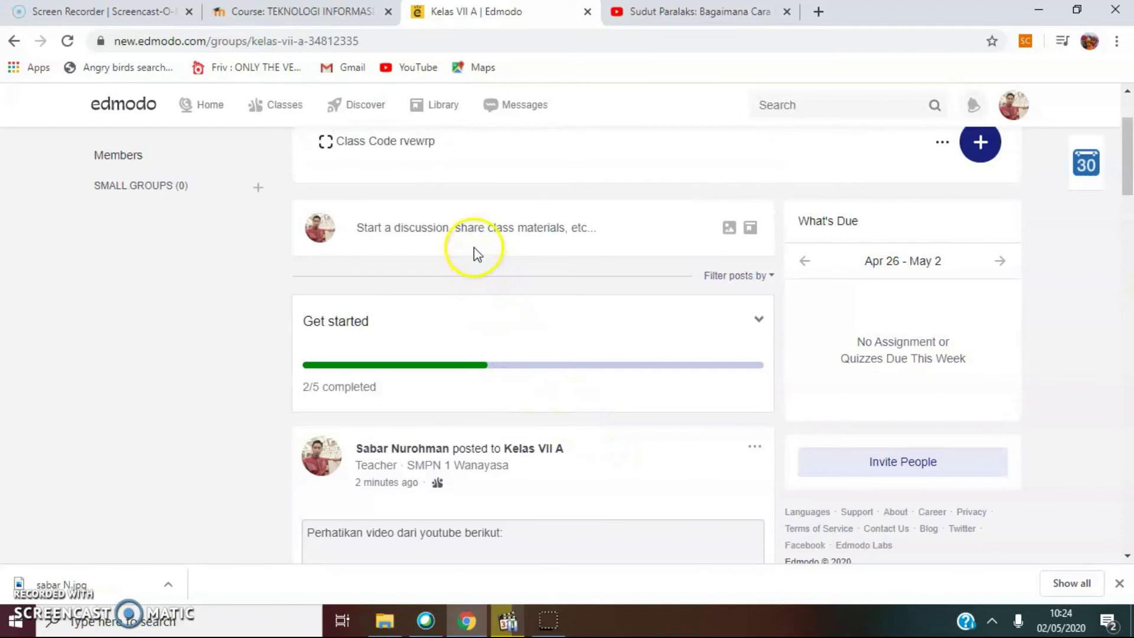
# Start a new post to Kelas VII A with the text "Pelajari bahan ajar berikut:"
pyautogui.click(467, 230)
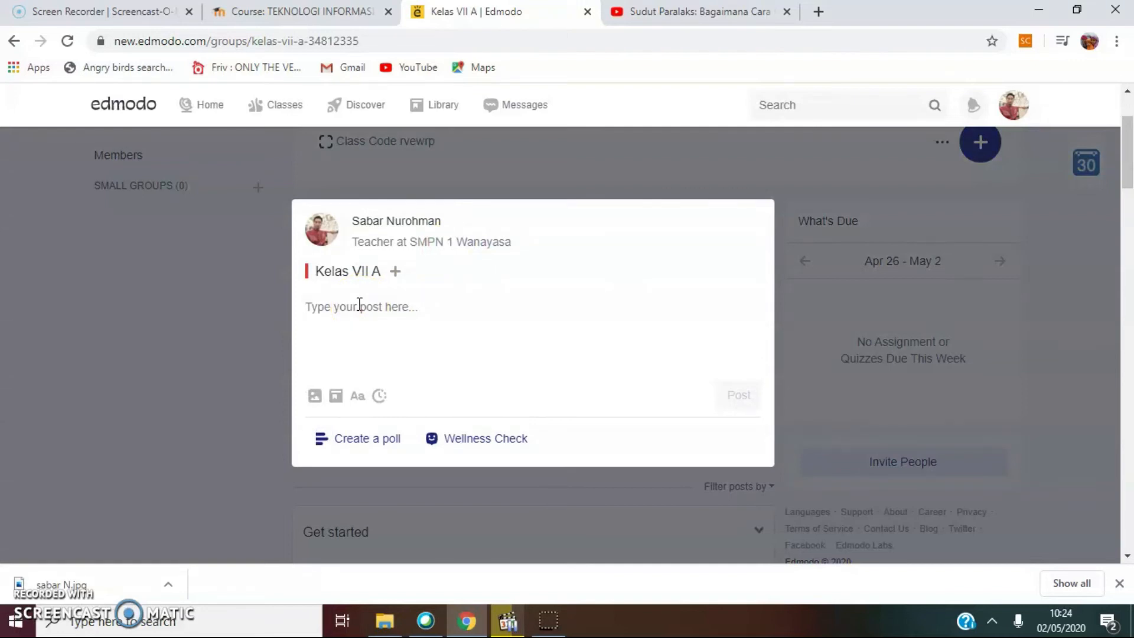
pyautogui.write('Pelajari bahan ajar')
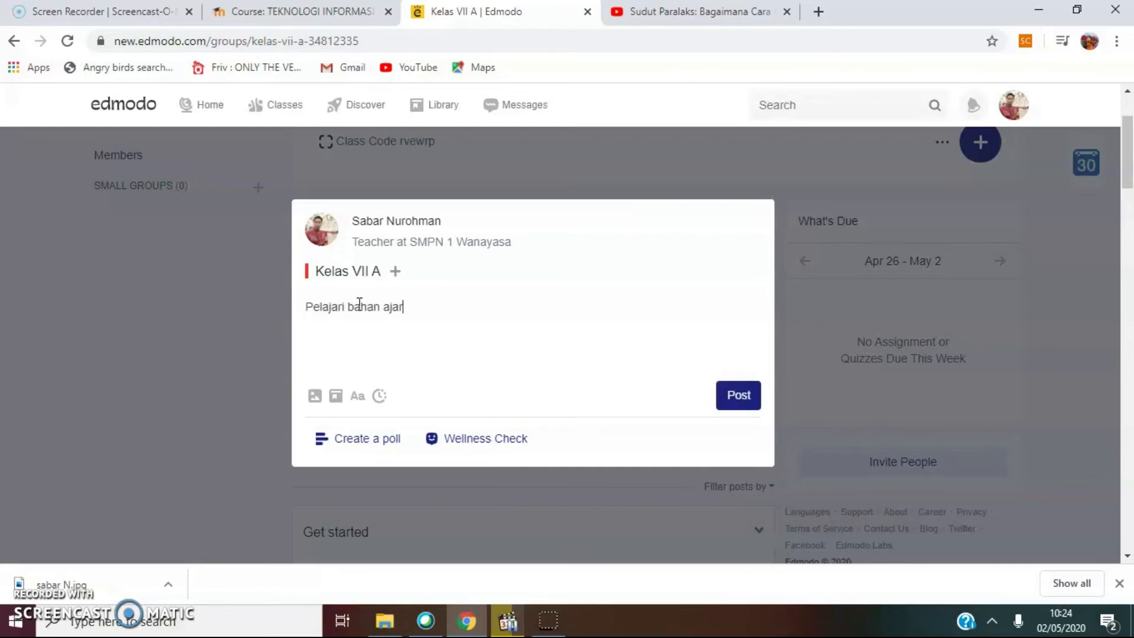
pyautogui.write(' berikut:')
# Attach the PDF "Bahan Unit 10.c Modul Sistem Sonar" from the D: drive folder Materi Kuliah, IPA 2, Unit 10 to the new post
pyautogui.click(318, 400)
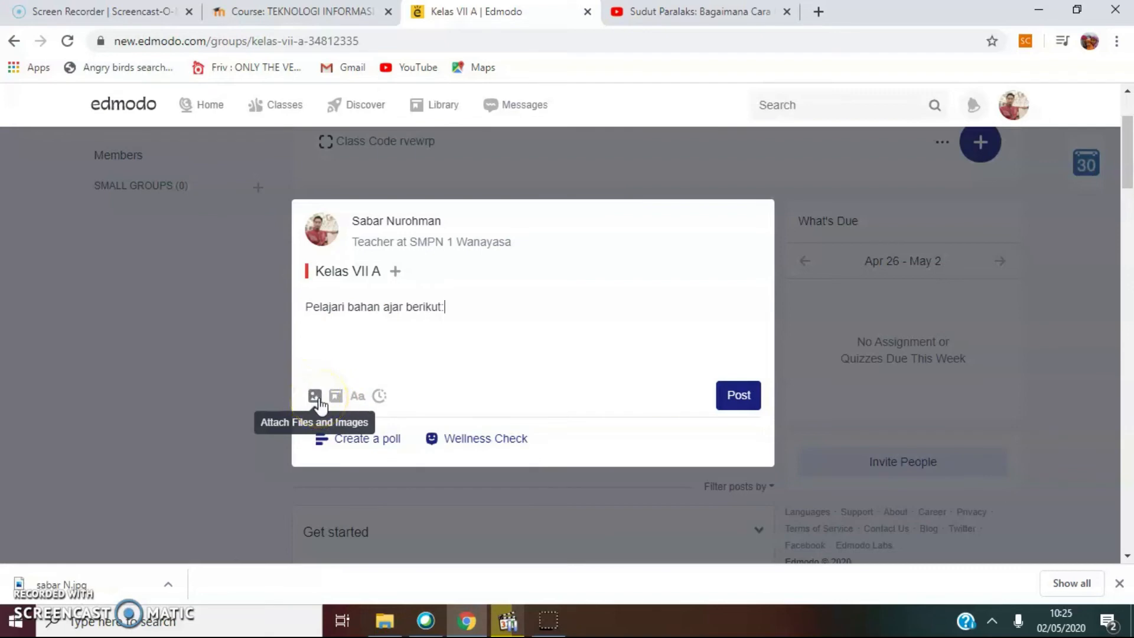
pyautogui.click(316, 399)
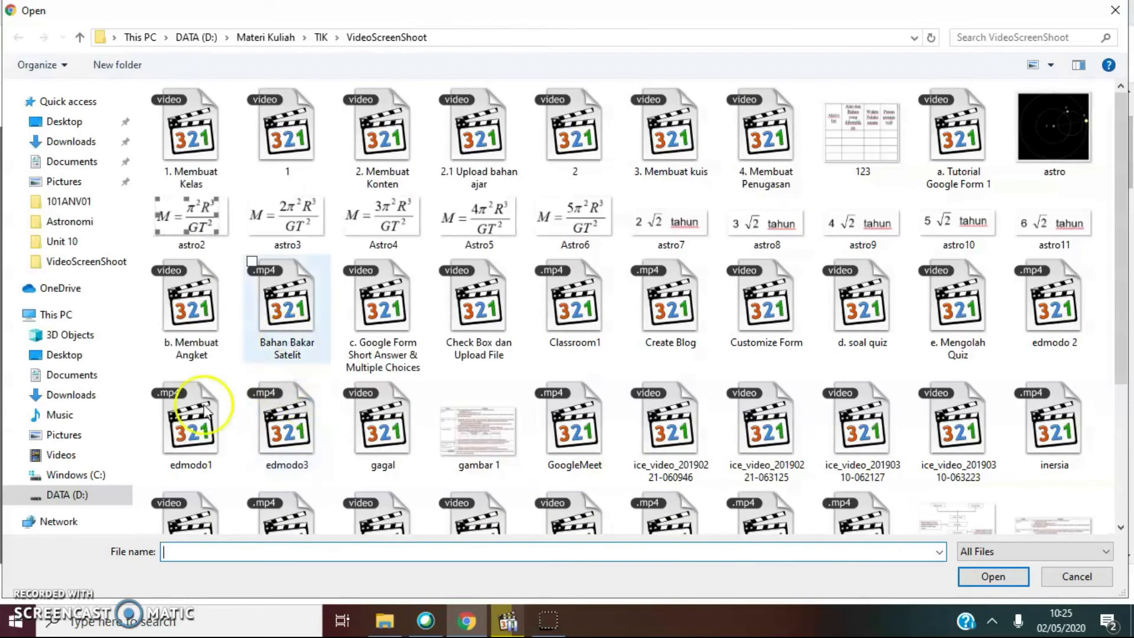
pyautogui.click(86, 502)
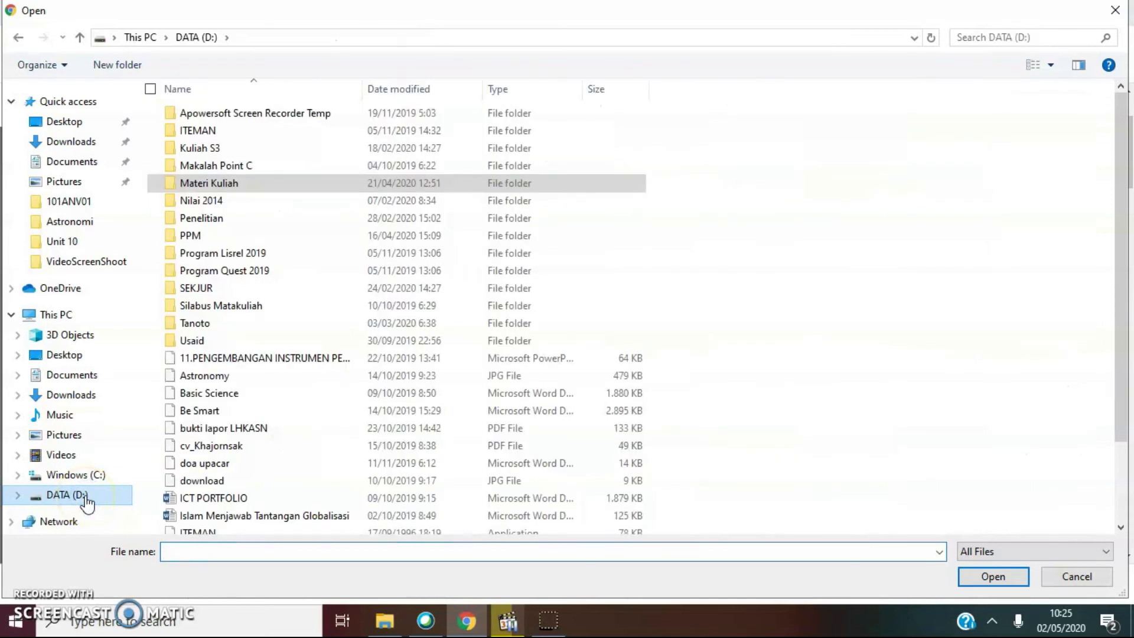
pyautogui.doubleClick(204, 186)
pyautogui.doubleClick(187, 237)
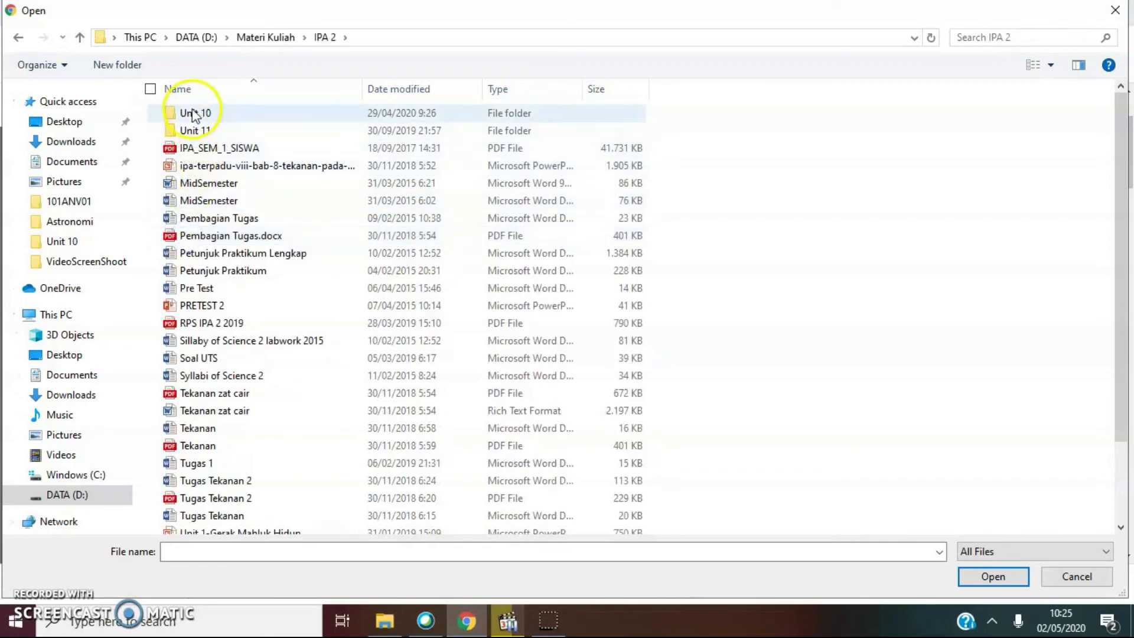
pyautogui.doubleClick(195, 114)
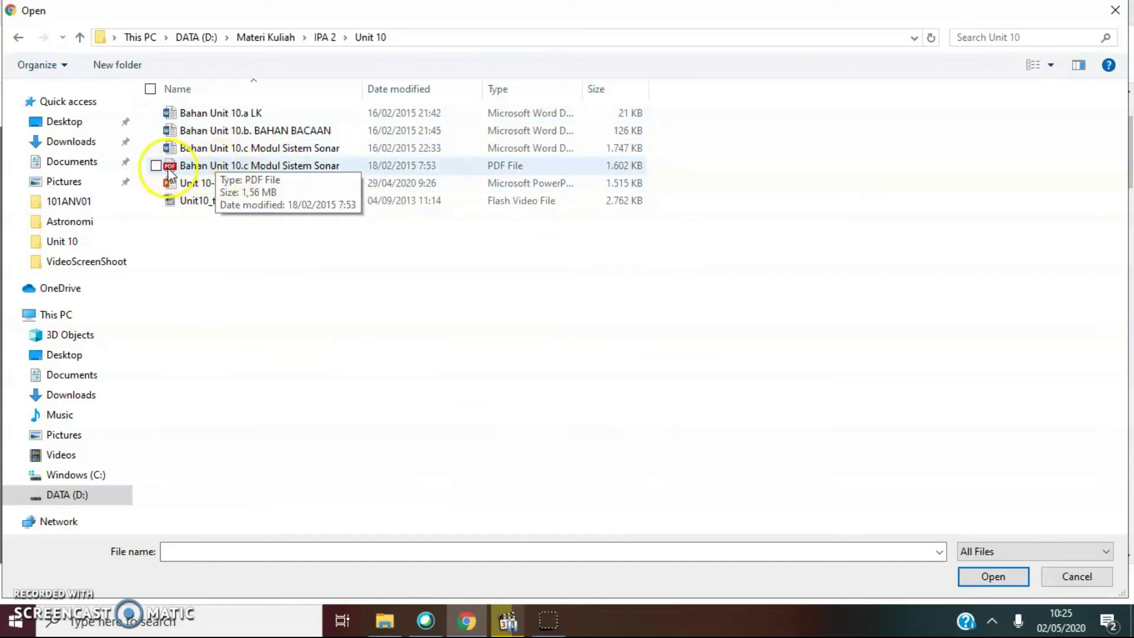
pyautogui.click(229, 170)
pyautogui.click(991, 576)
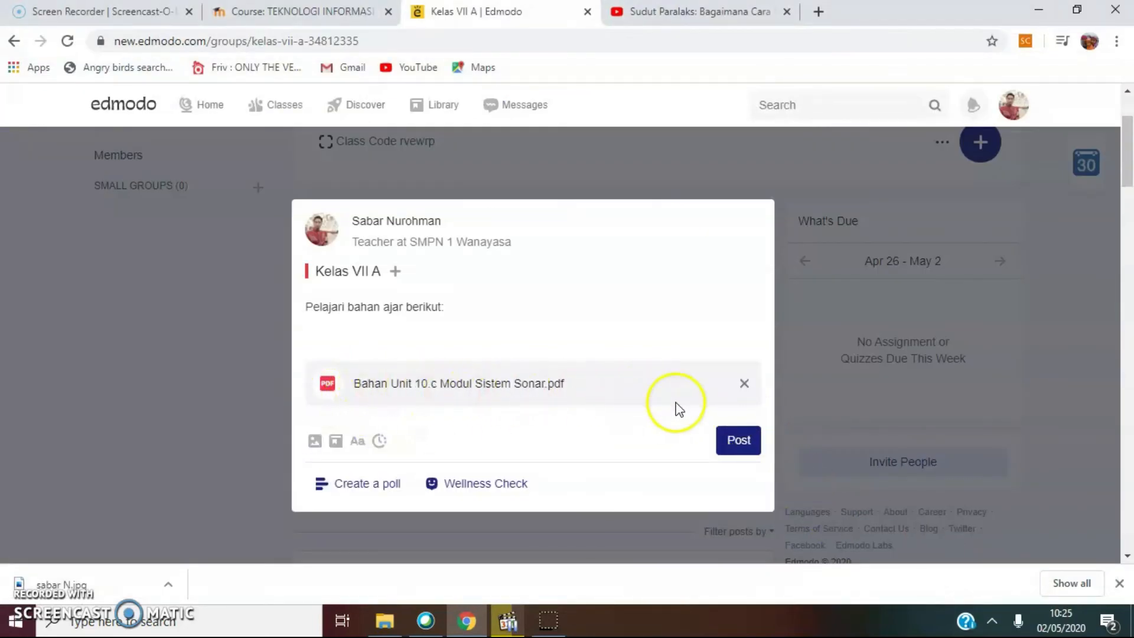
pyautogui.click(737, 442)
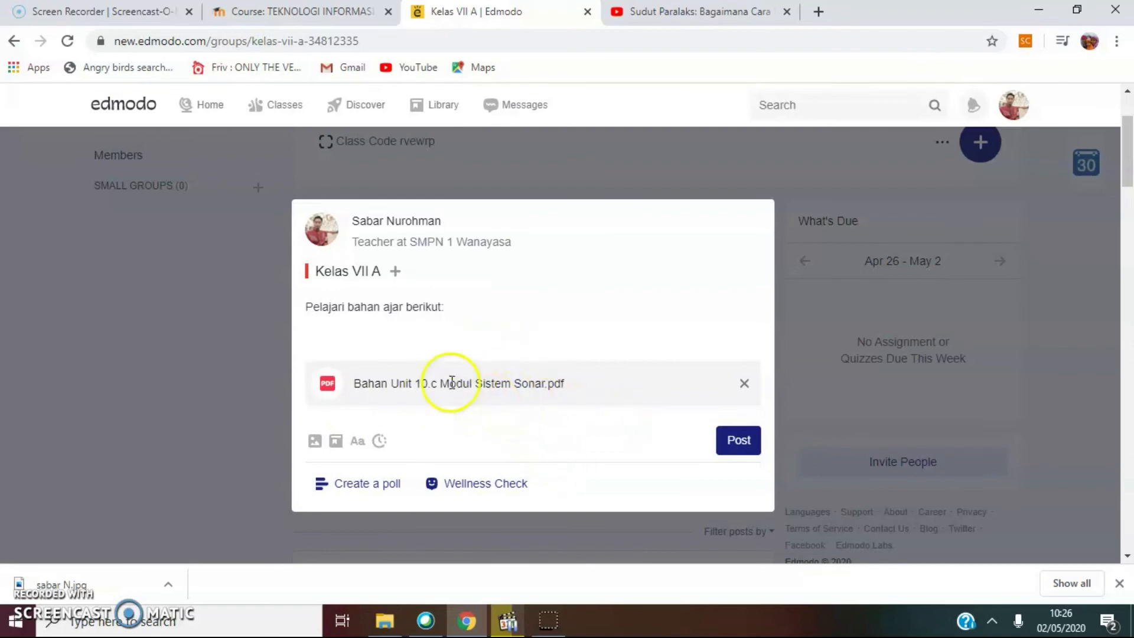
# Publish the post with the Modul Sistem Sonar PDF to Kelas VII A and review it in the class feed
pyautogui.click(743, 444)
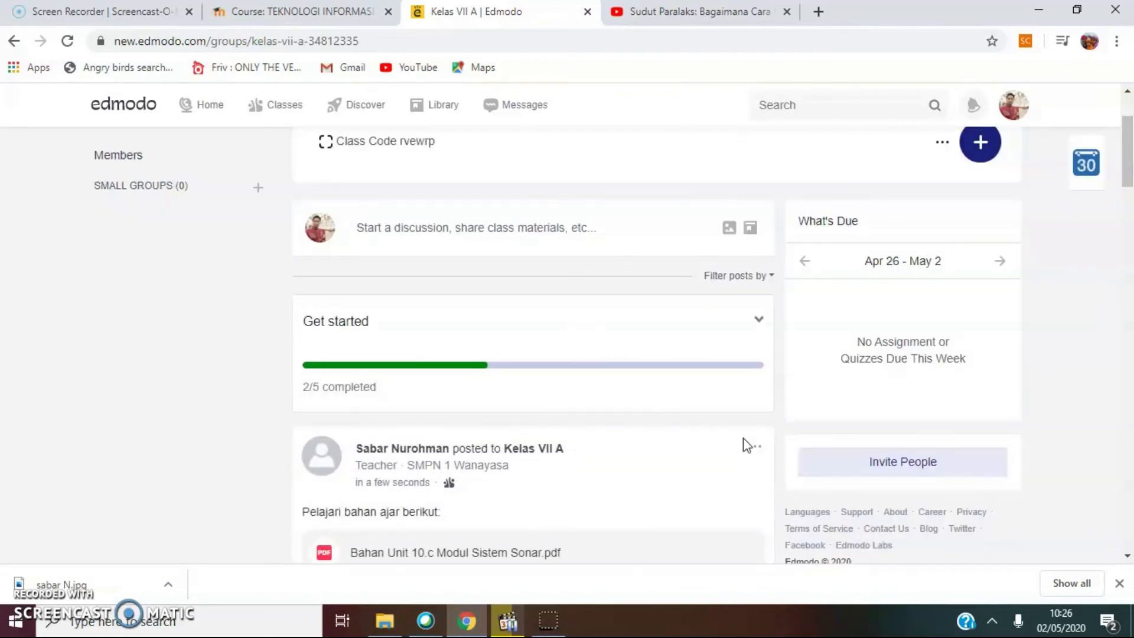
pyautogui.scroll(-3, 745, 444)
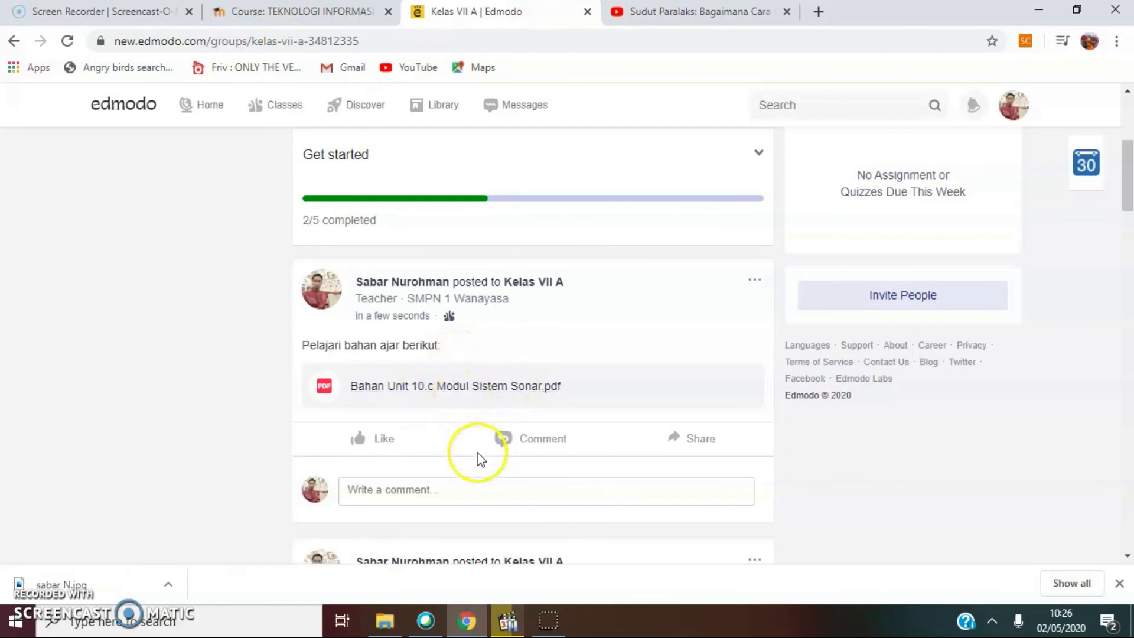
pyautogui.scroll(3, 478, 455)
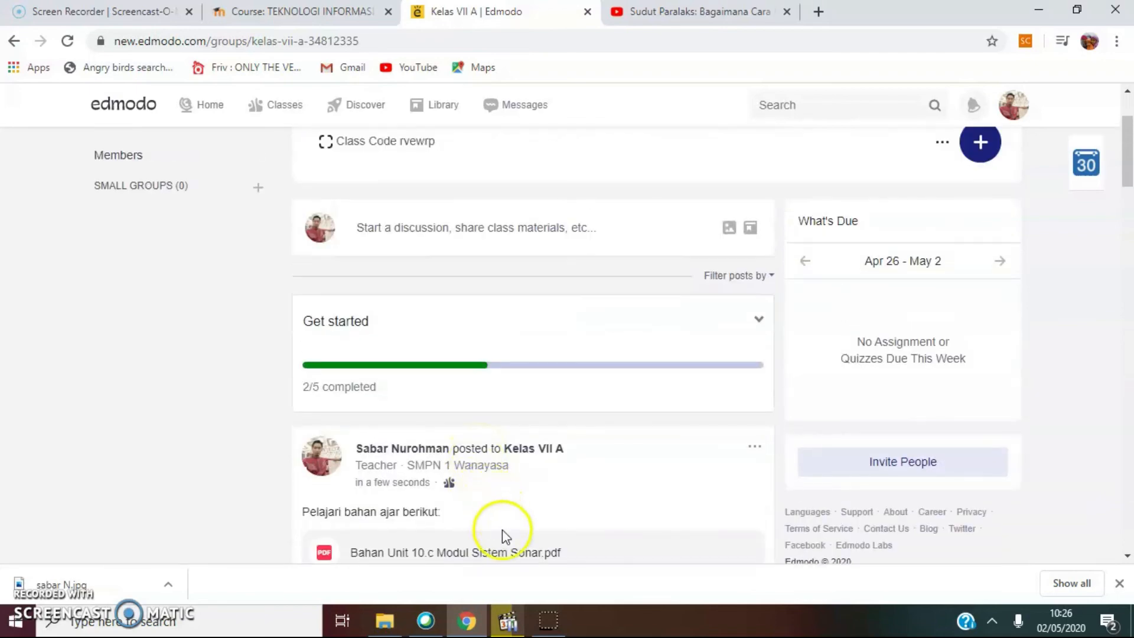
pyautogui.scroll(-6, 502, 529)
pyautogui.scroll(4, 501, 516)
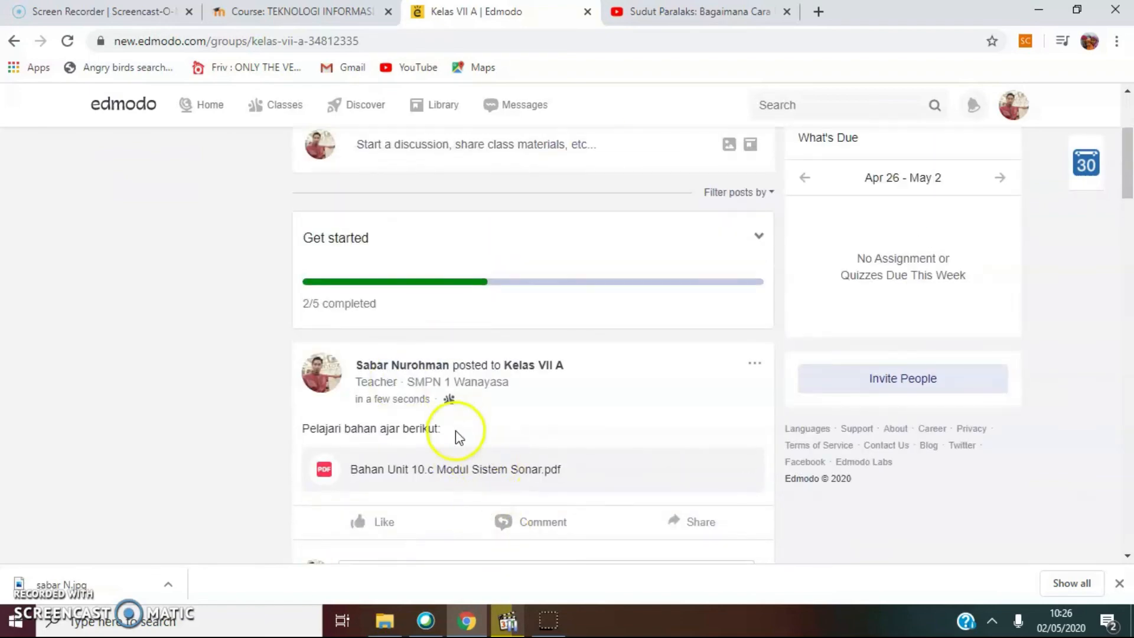
pyautogui.scroll(3, 465, 463)
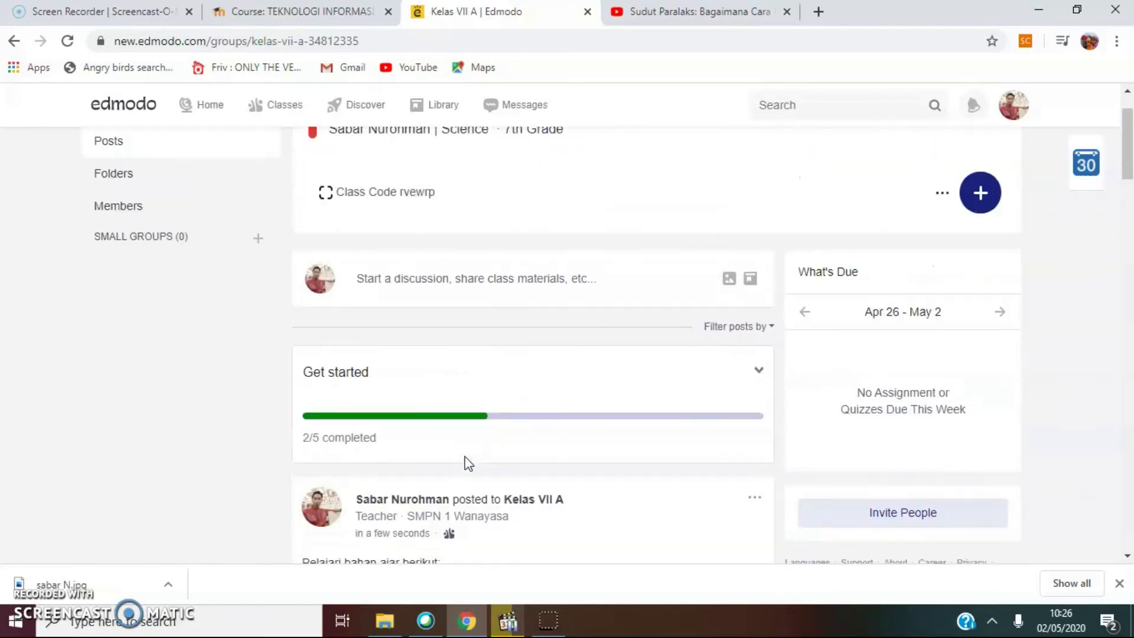
# Start a poll for Kelas VII A with the question "Apakah kegiatan belajar hari ini membuat kalian bertambah pengetahuannya"
pyautogui.click(419, 305)
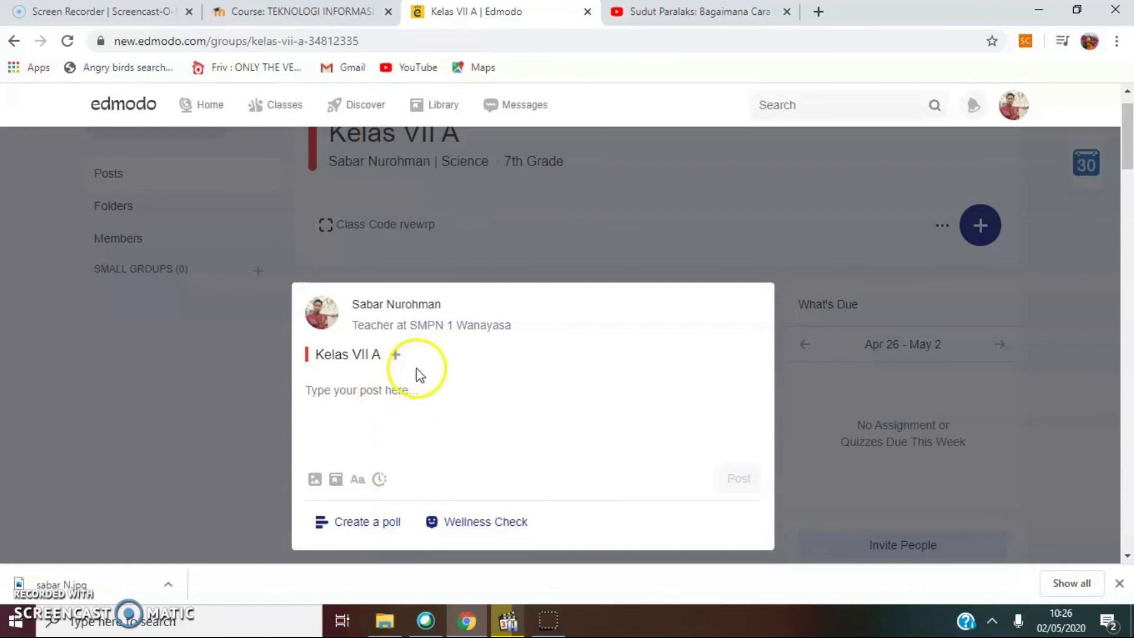
pyautogui.click(346, 529)
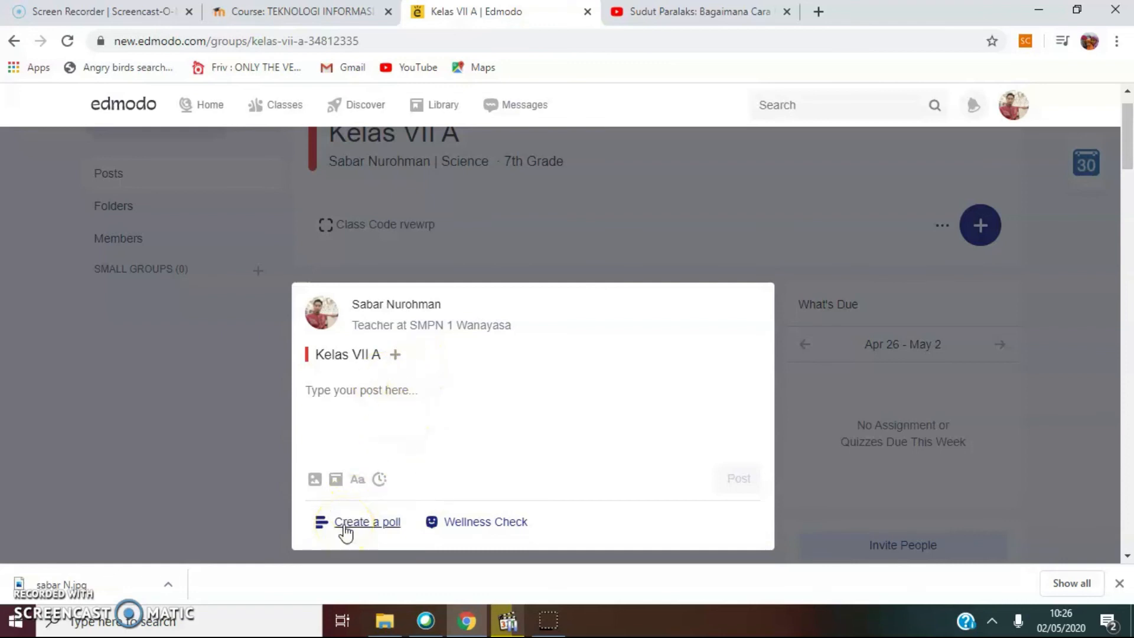
pyautogui.click(345, 527)
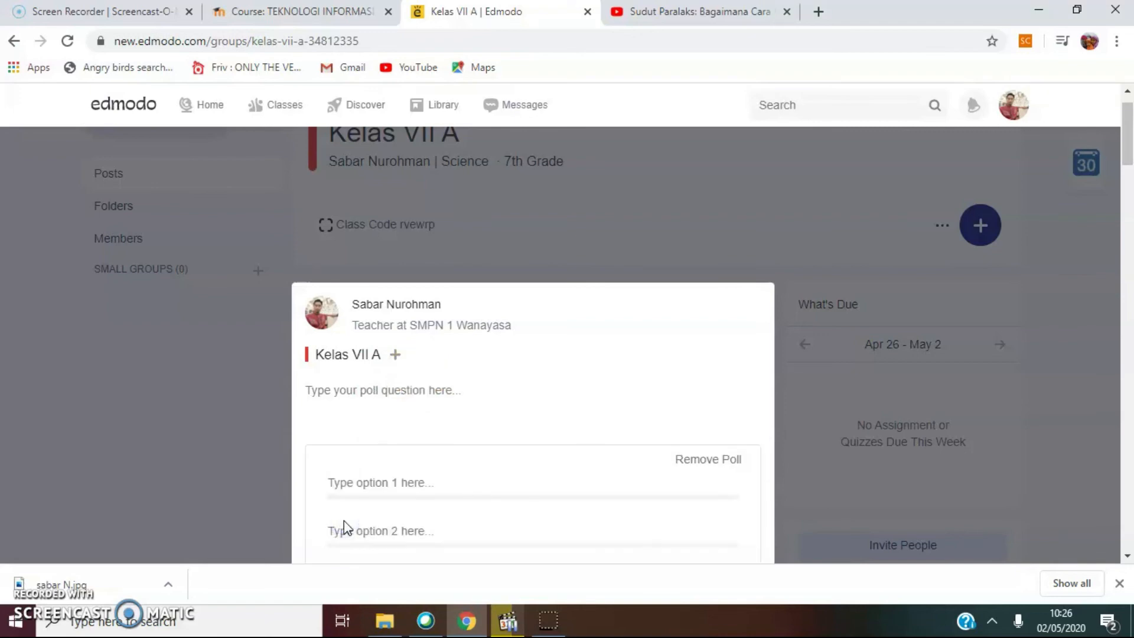
pyautogui.click(343, 393)
pyautogui.write('Apakah kegiatan belajar ha')
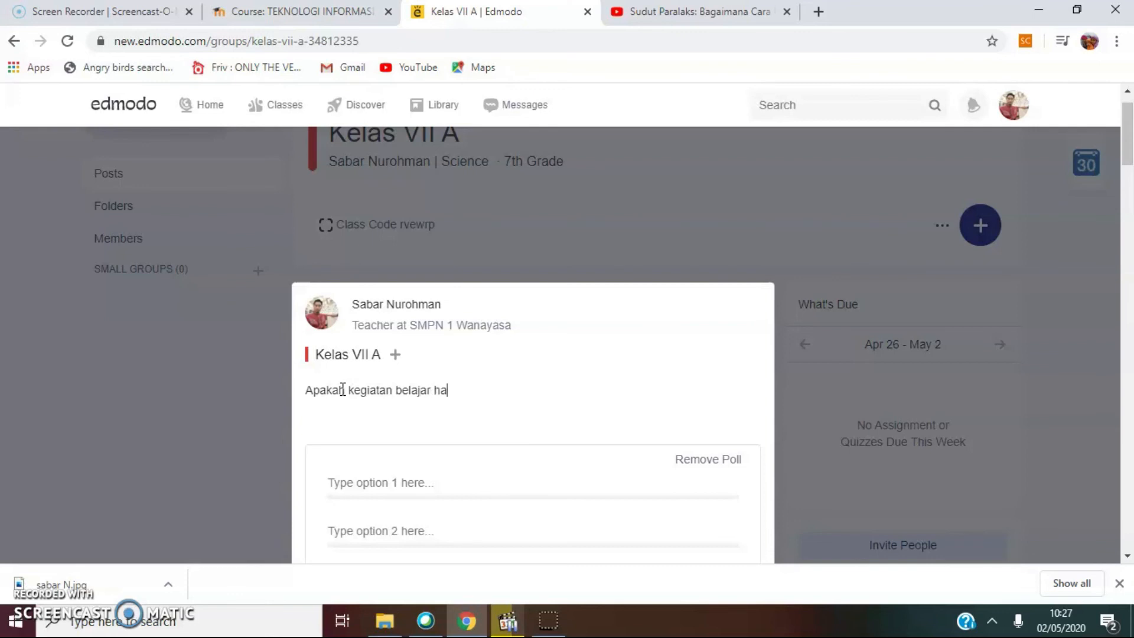
pyautogui.write('ri ini membuat kalian bertambah pengetahua')
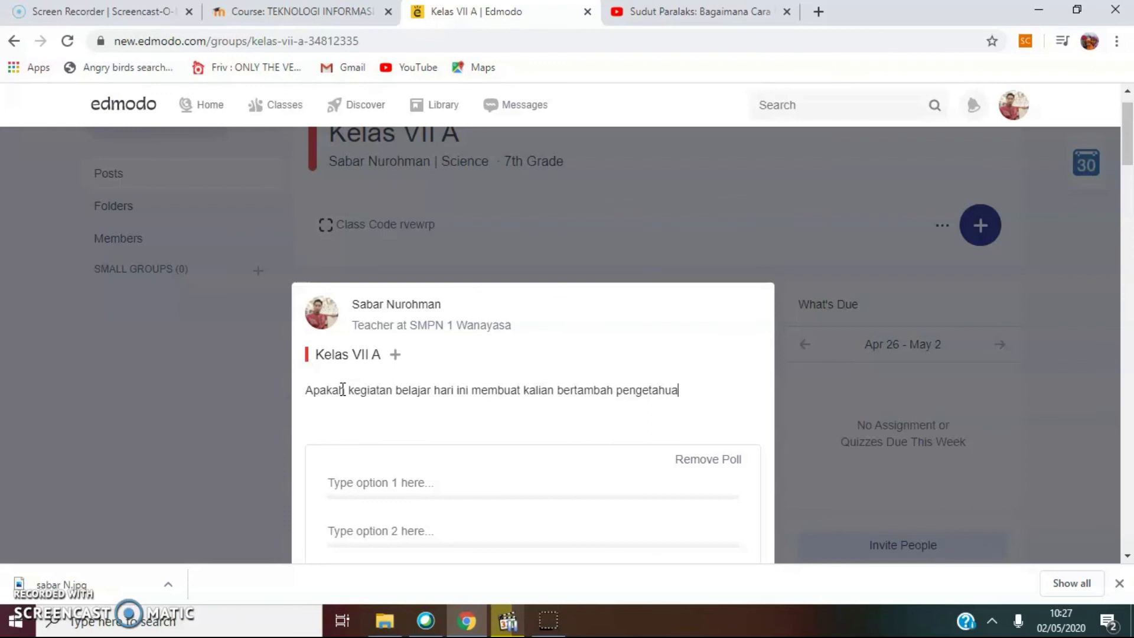
pyautogui.write('nnya')
# Fill in the poll's two answer options as "Iya" and "Tidak" and publish the poll
pyautogui.scroll(-3, 380, 400)
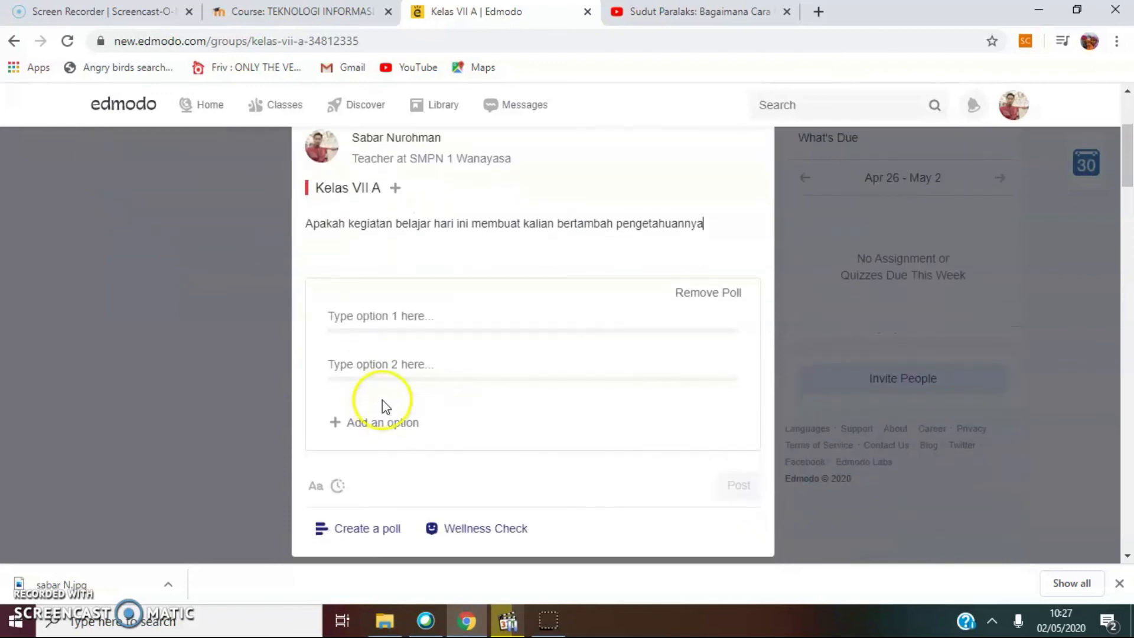
pyautogui.click(390, 316)
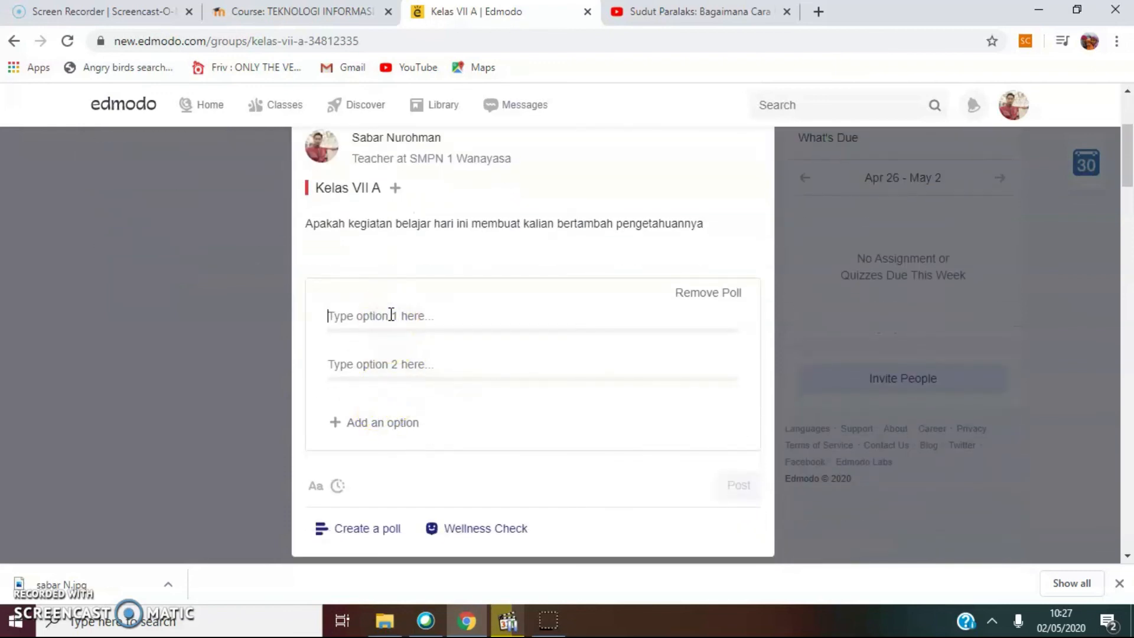
pyautogui.write('Iya')
pyautogui.click(359, 363)
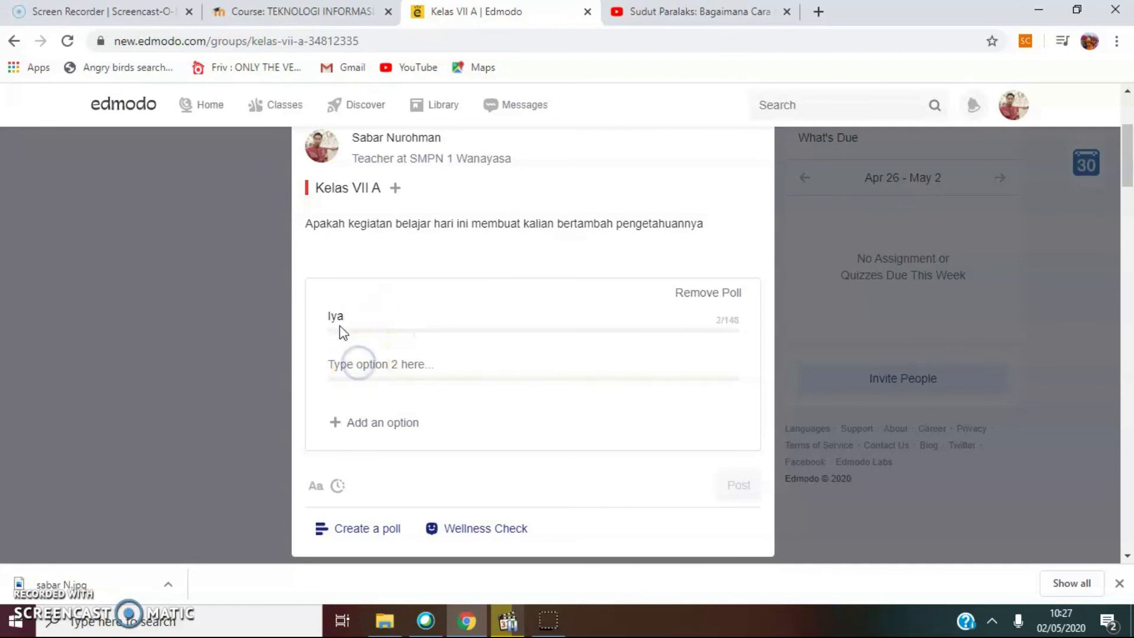
pyautogui.write('Tidak')
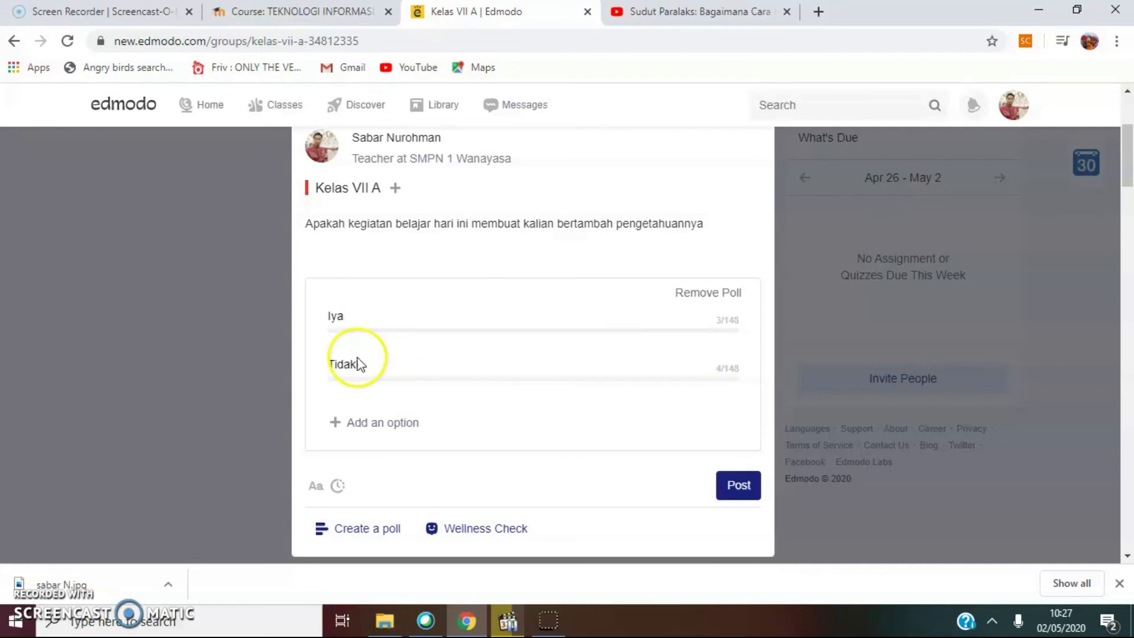
pyautogui.click(739, 488)
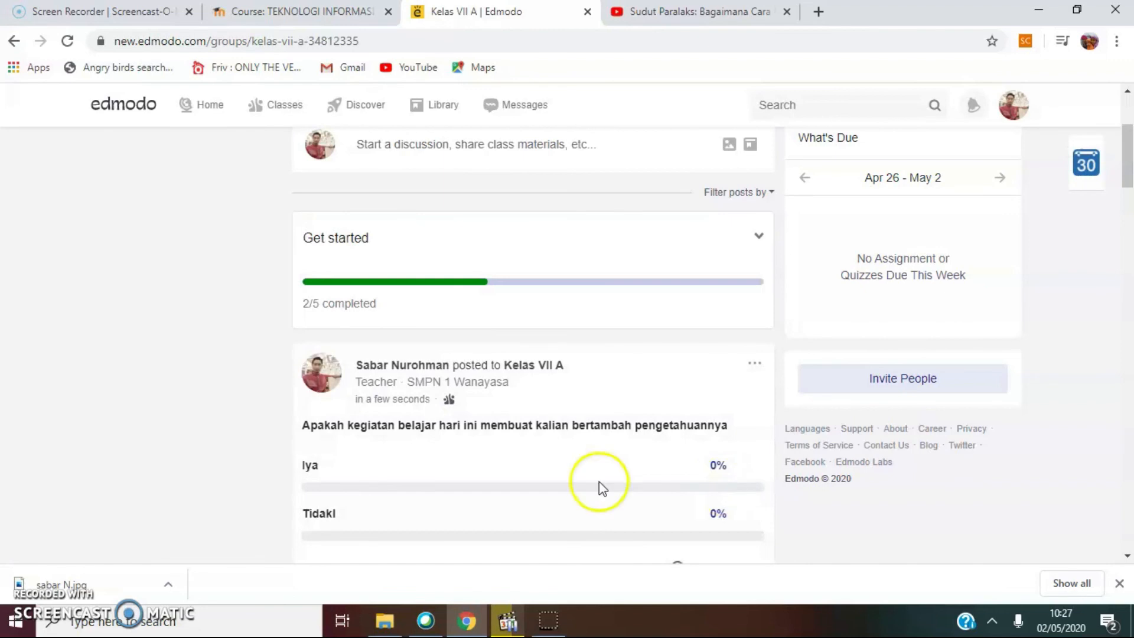
# Look over the published poll and the neighbouring posts in the Kelas VII A feed
pyautogui.scroll(-2, 599, 481)
pyautogui.scroll(-1, 597, 480)
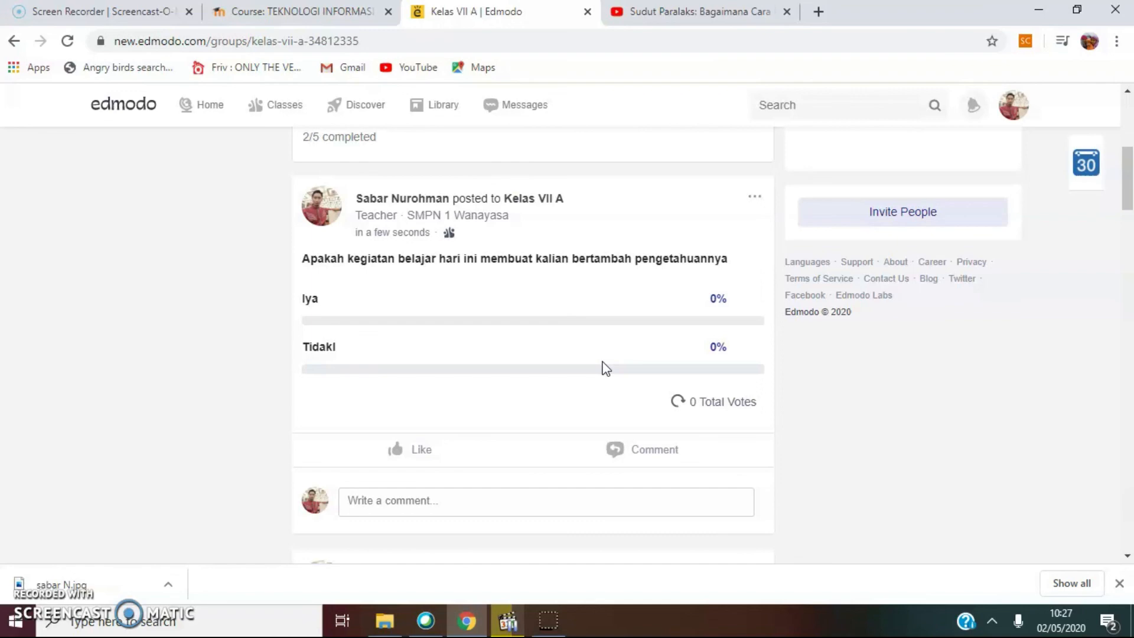
pyautogui.scroll(-5, 605, 364)
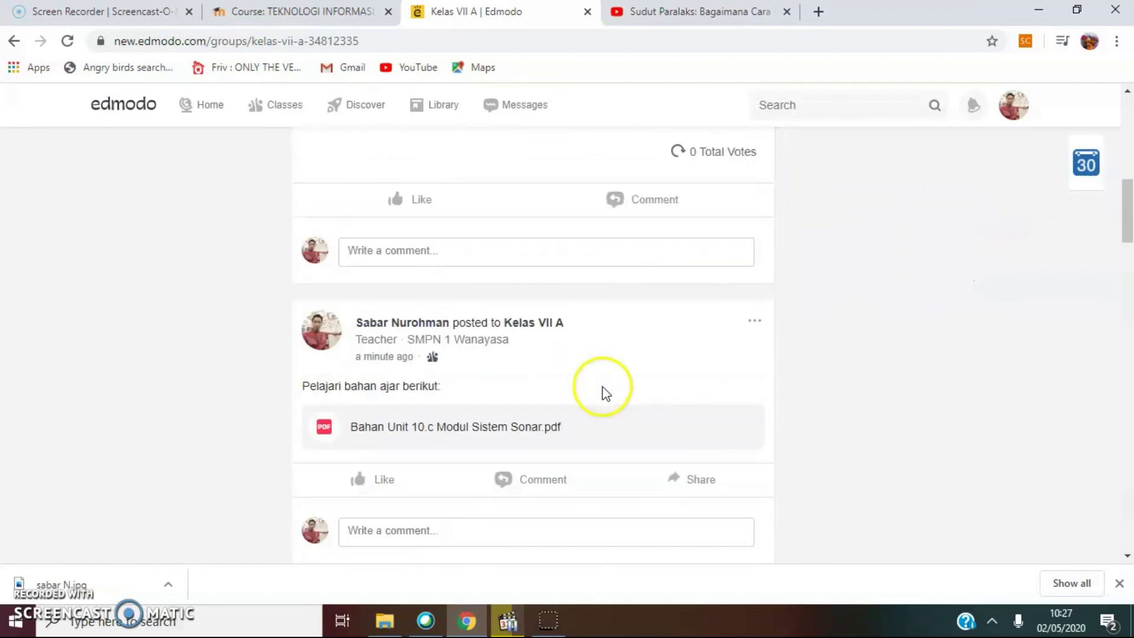
pyautogui.scroll(10, 609, 442)
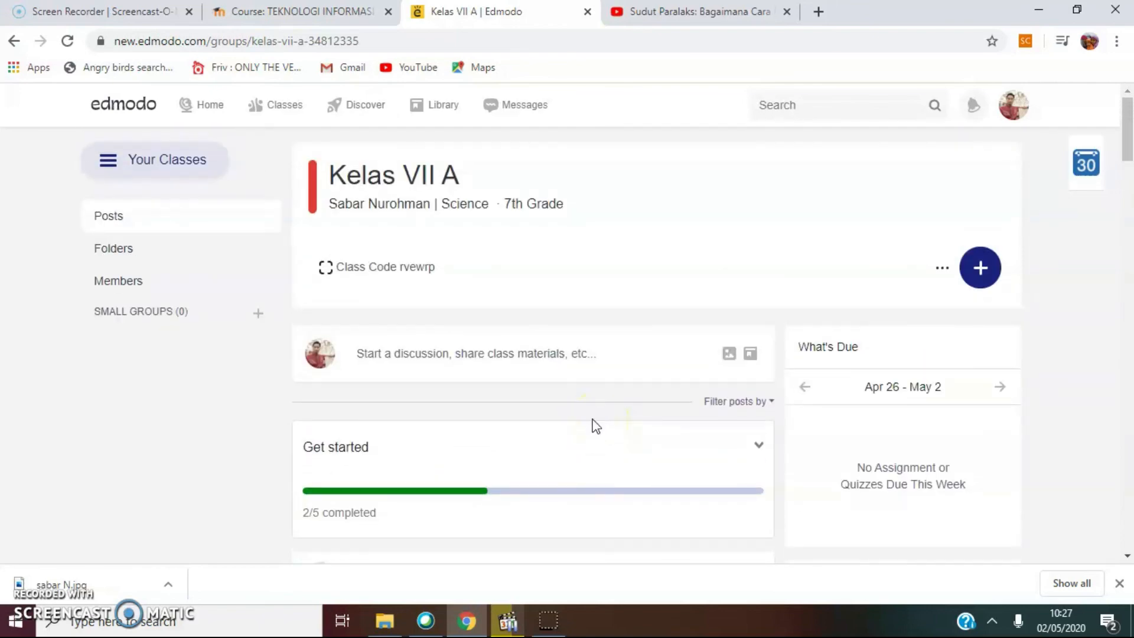
pyautogui.scroll(-3, 593, 425)
pyautogui.scroll(3, 578, 384)
pyautogui.scroll(-3, 578, 384)
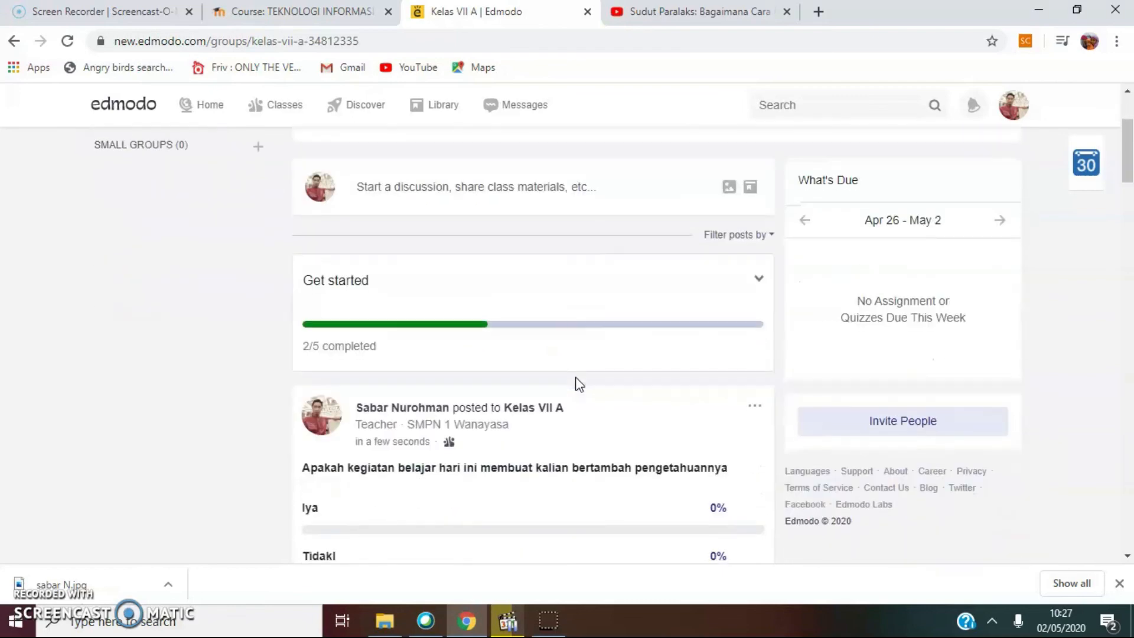